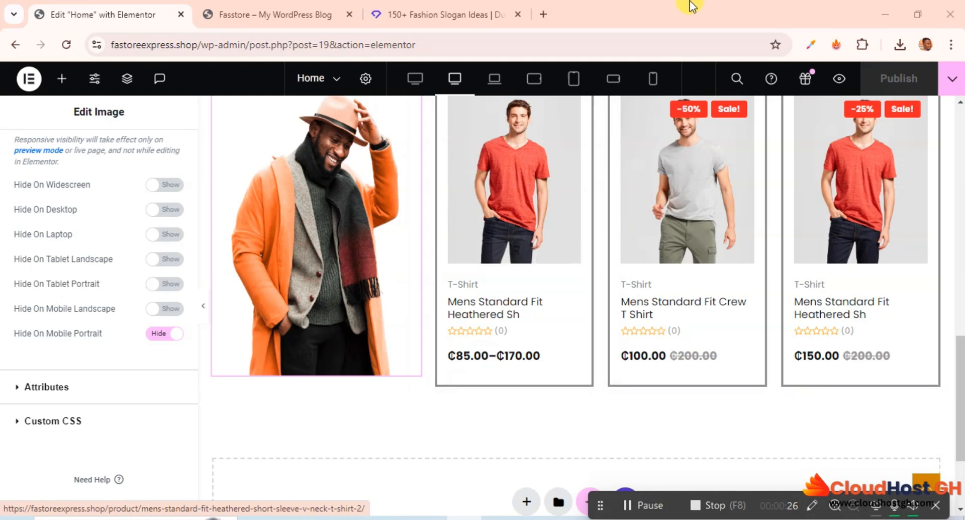
Open the cloudhostgh.com website in a new browser tab
{"action": "left_click", "coordinate": [541, 10]}
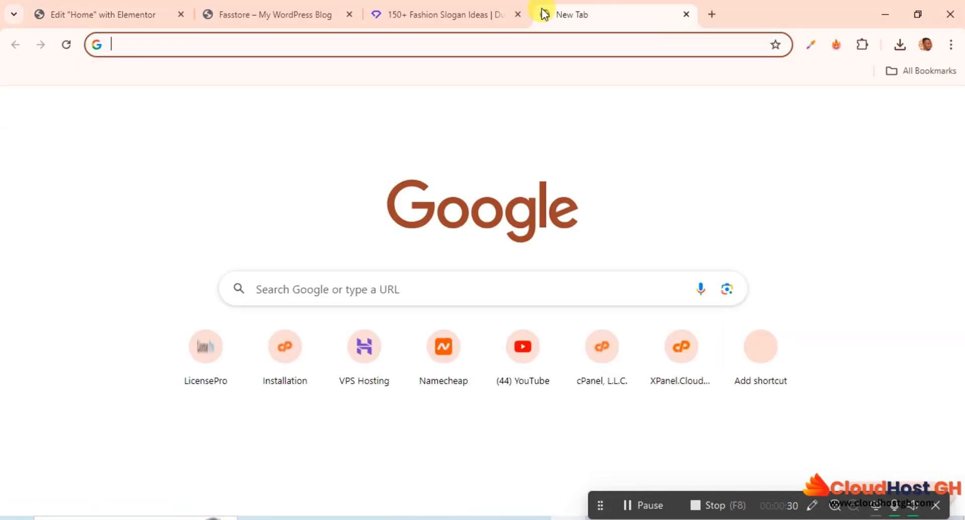
{"action": "type", "text": "c"}
{"action": "key", "text": "Return"}
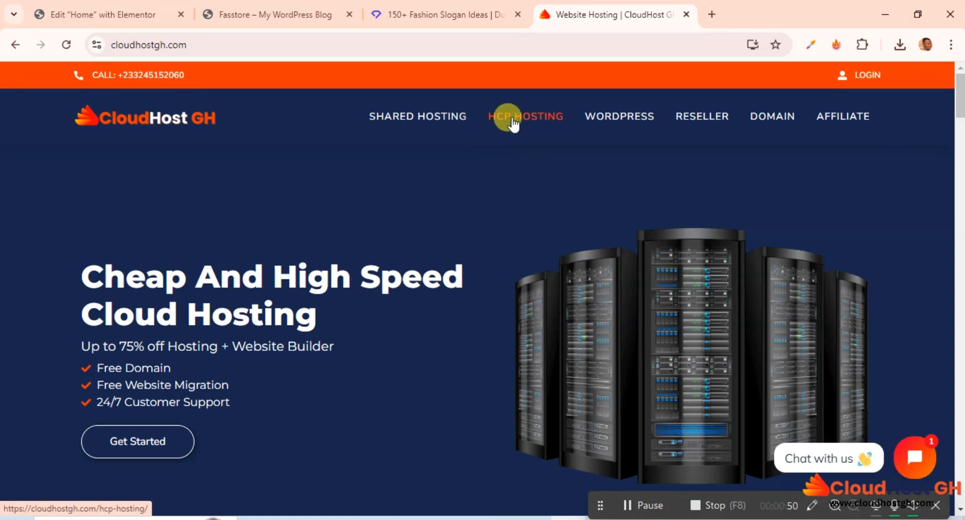
Ask the CloudHost GH website's chat assistant "How to install SSL certificate on HCP"
{"action": "left_click", "coordinate": [915, 456]}
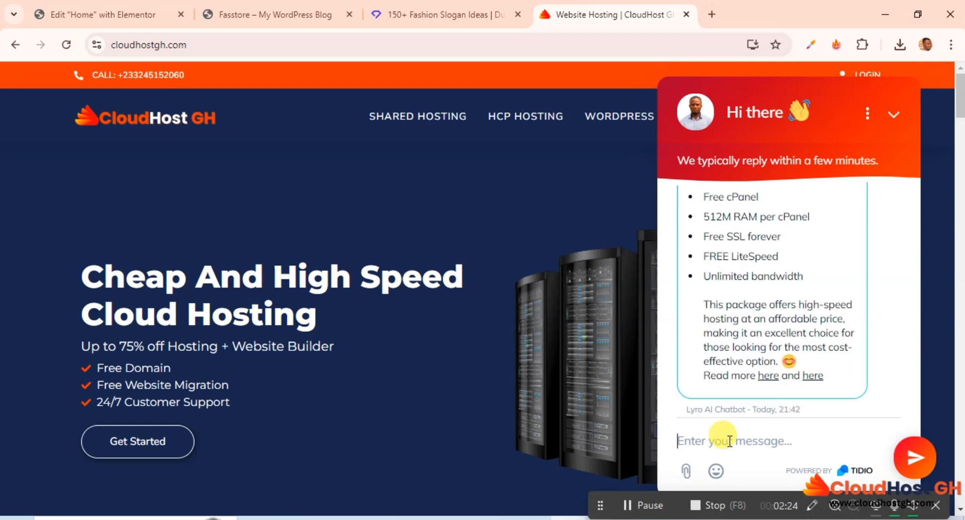
{"action": "type", "text": "How"}
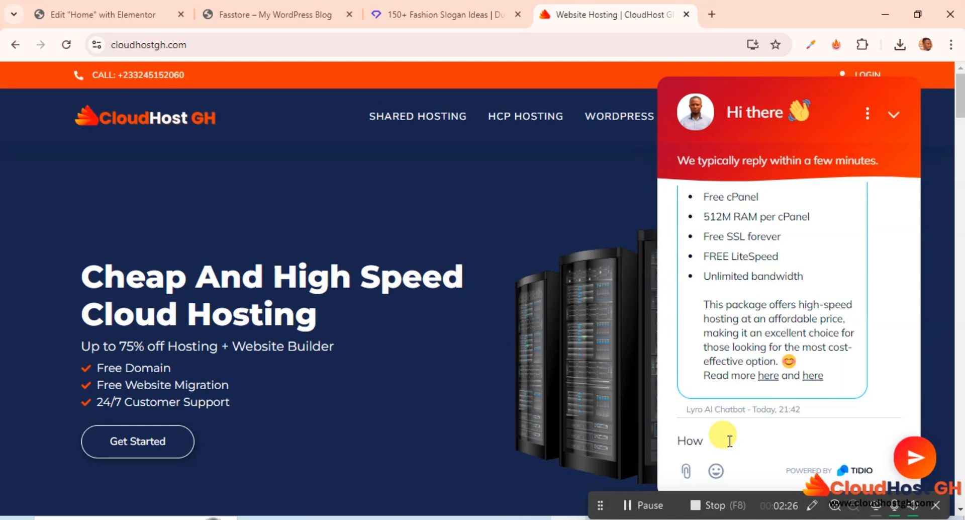
{"action": "type", "text": " to install SSL certificate"}
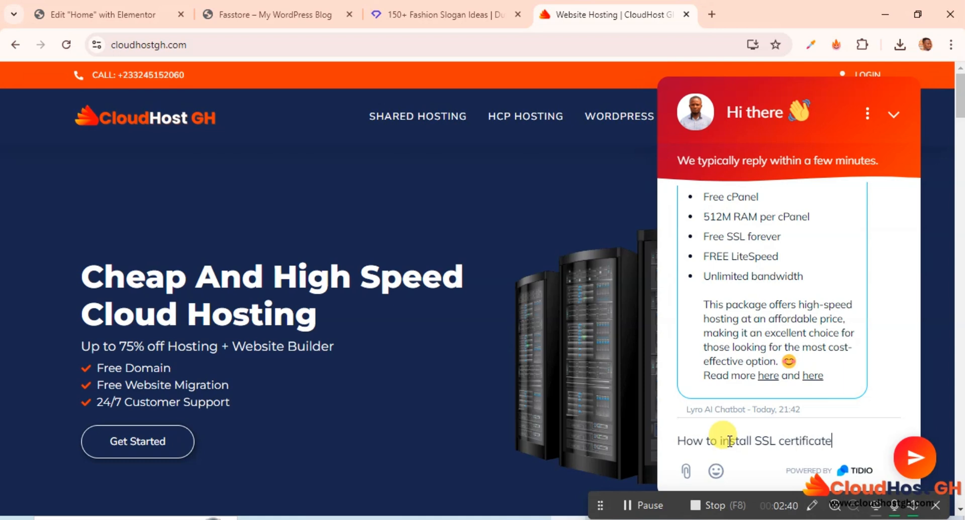
{"action": "type", "text": " on HCP"}
{"action": "key", "text": "Return"}
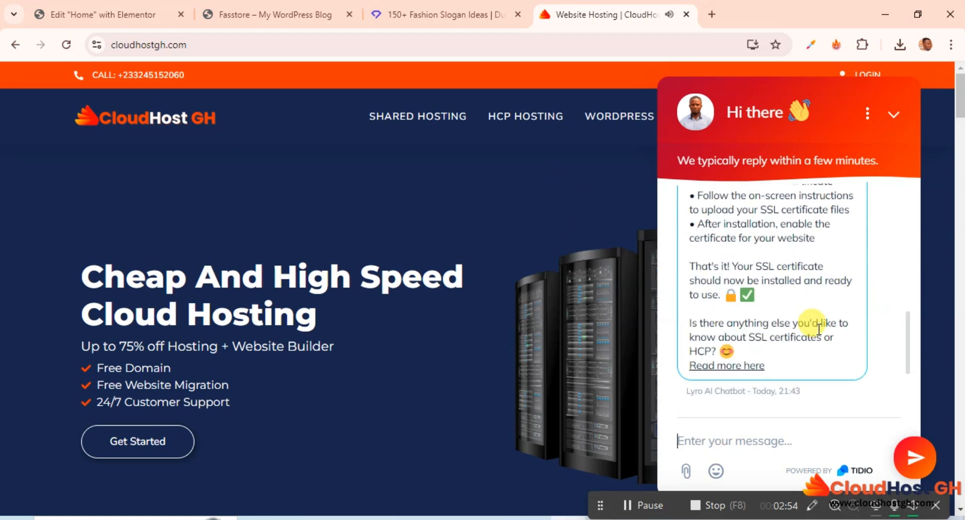
Read the assistant's SSL instructions, open the linked read-more video and pause it
{"action": "scroll", "coordinate": [818, 334], "scroll_direction": "up", "scroll_amount": 5}
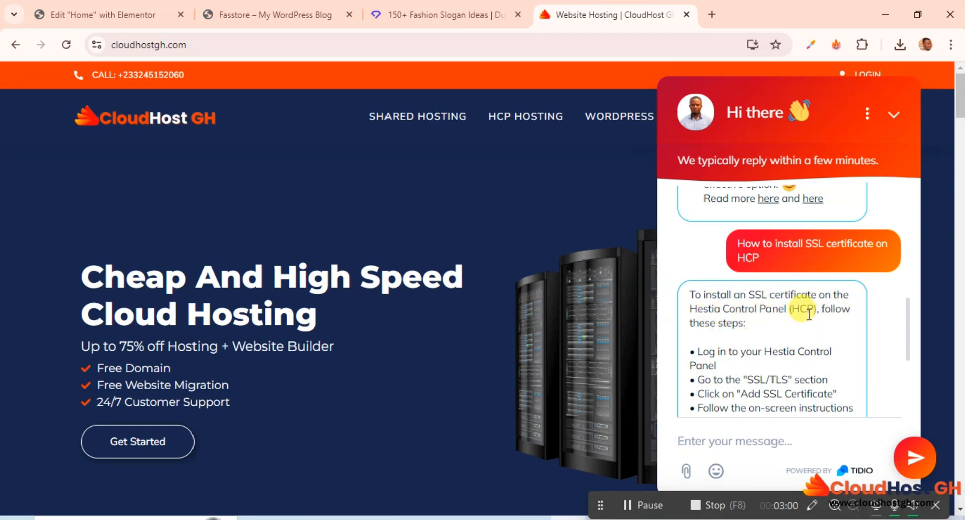
{"action": "scroll", "coordinate": [739, 342], "scroll_direction": "down", "scroll_amount": 2}
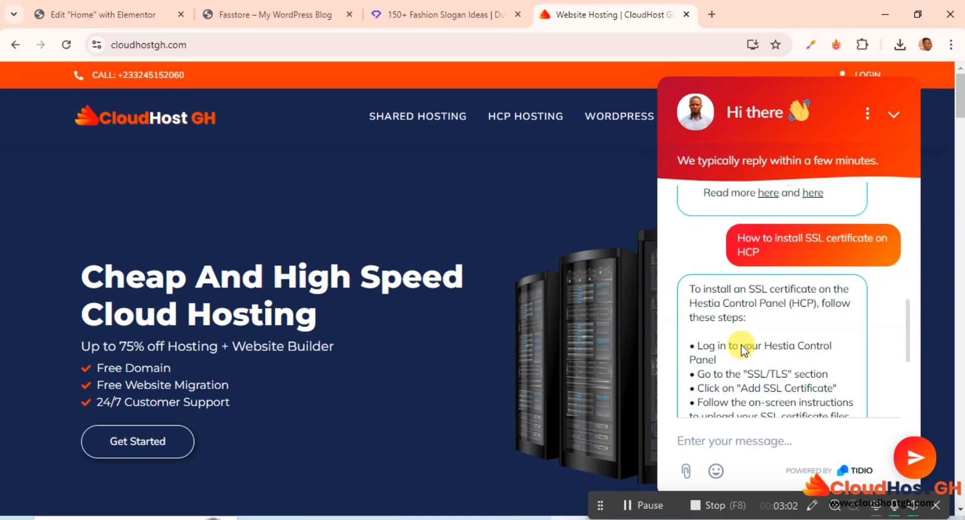
{"action": "scroll", "coordinate": [739, 304], "scroll_direction": "down", "scroll_amount": 4}
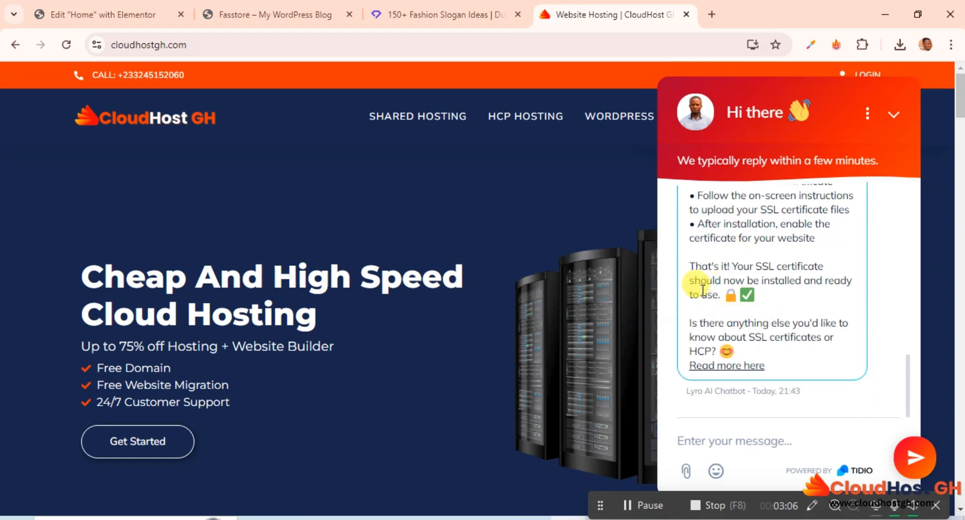
{"action": "left_click", "coordinate": [733, 368]}
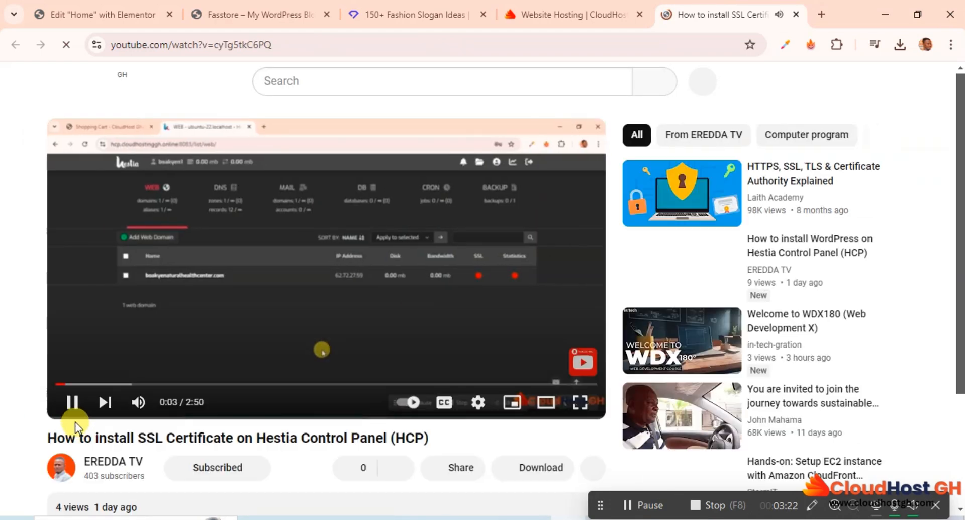
{"action": "left_click", "coordinate": [69, 407]}
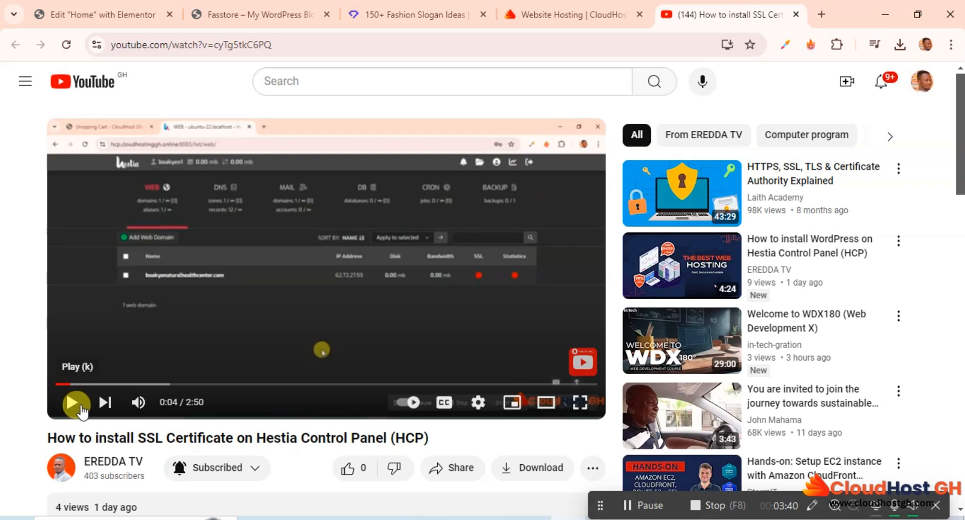
Close the video and the hosting website with its chat, and return to the Home page in the Elementor editor
{"action": "left_click", "coordinate": [796, 15]}
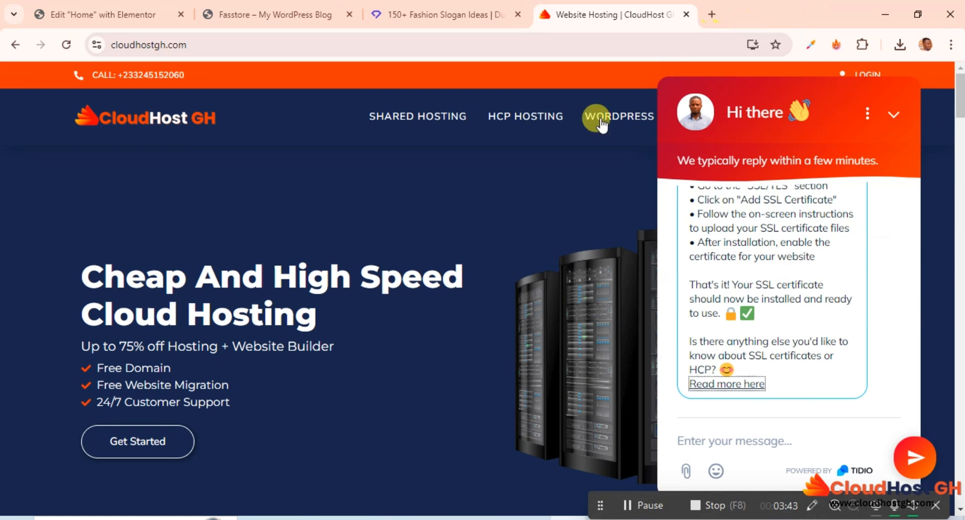
{"action": "left_click", "coordinate": [894, 113]}
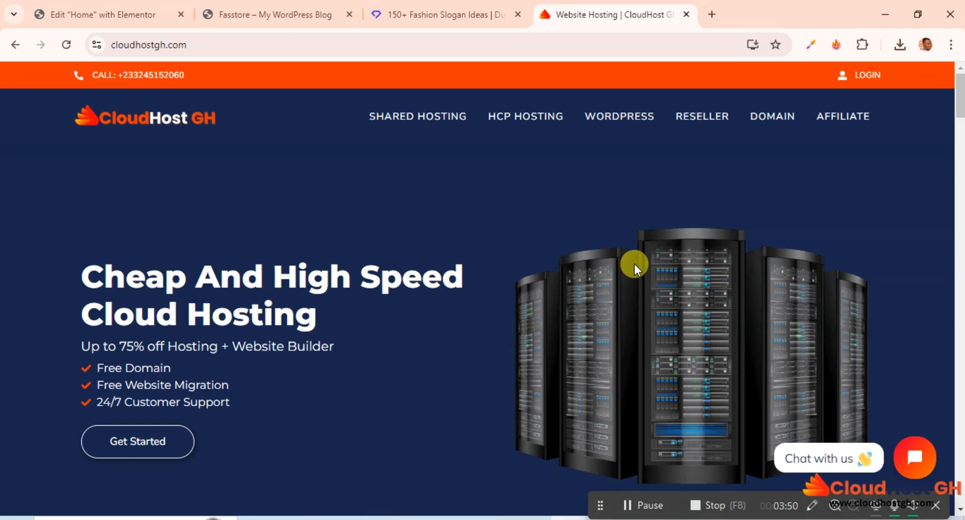
{"action": "left_click", "coordinate": [686, 14]}
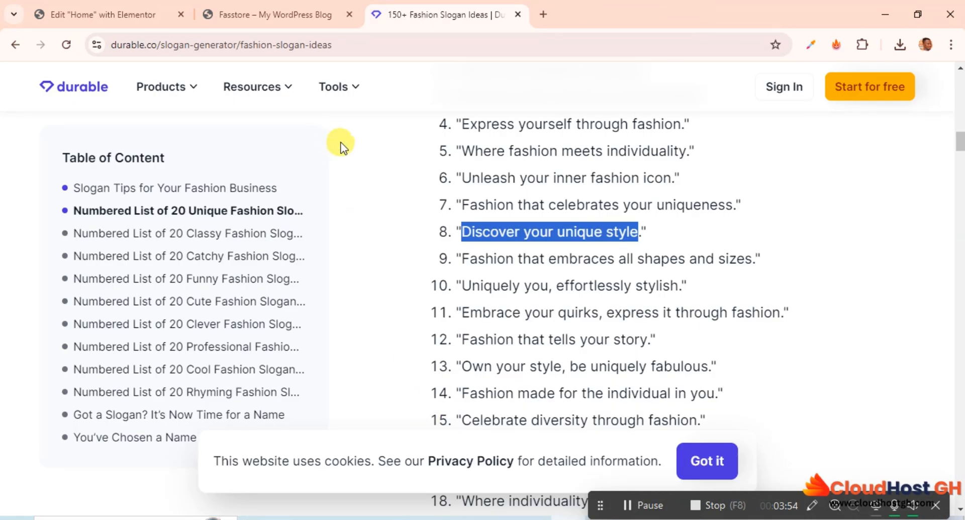
{"action": "left_click", "coordinate": [246, 11]}
{"action": "left_click", "coordinate": [161, 10]}
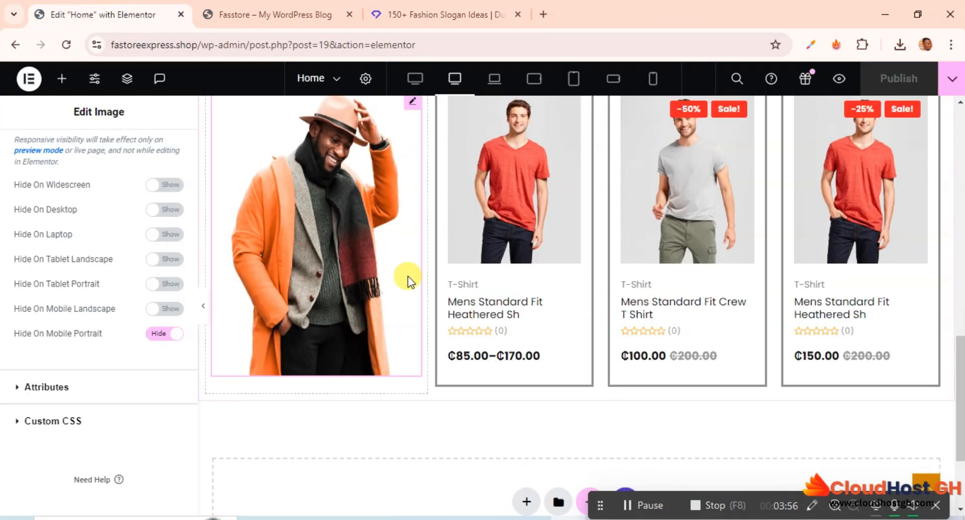
Copy the "Men Fashion" heading container and paste it into the empty area at the end of the page
{"action": "scroll", "coordinate": [408, 276], "scroll_direction": "down", "scroll_amount": 2}
{"action": "scroll", "coordinate": [409, 276], "scroll_direction": "up", "scroll_amount": 7}
{"action": "scroll", "coordinate": [409, 276], "scroll_direction": "down", "scroll_amount": 5}
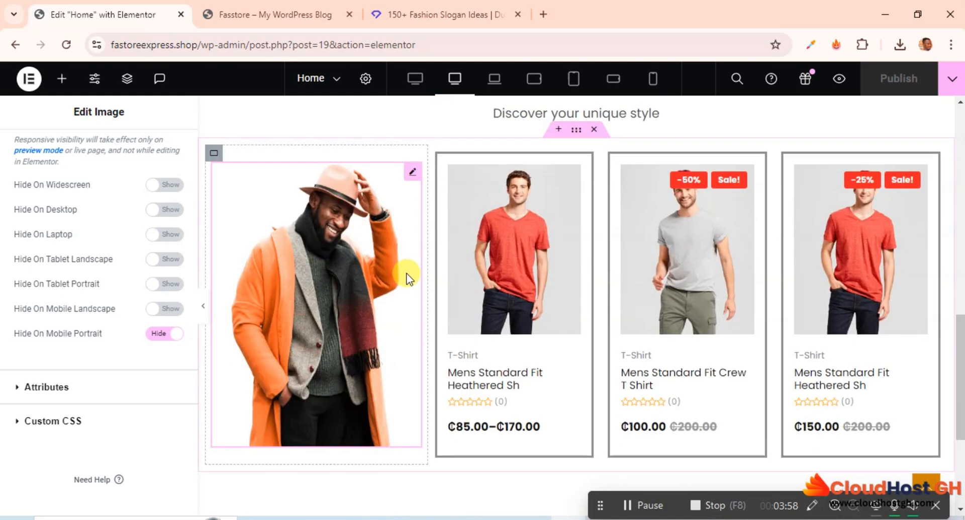
{"action": "scroll", "coordinate": [406, 274], "scroll_direction": "up", "scroll_amount": 2}
{"action": "scroll", "coordinate": [406, 271], "scroll_direction": "down", "scroll_amount": 1}
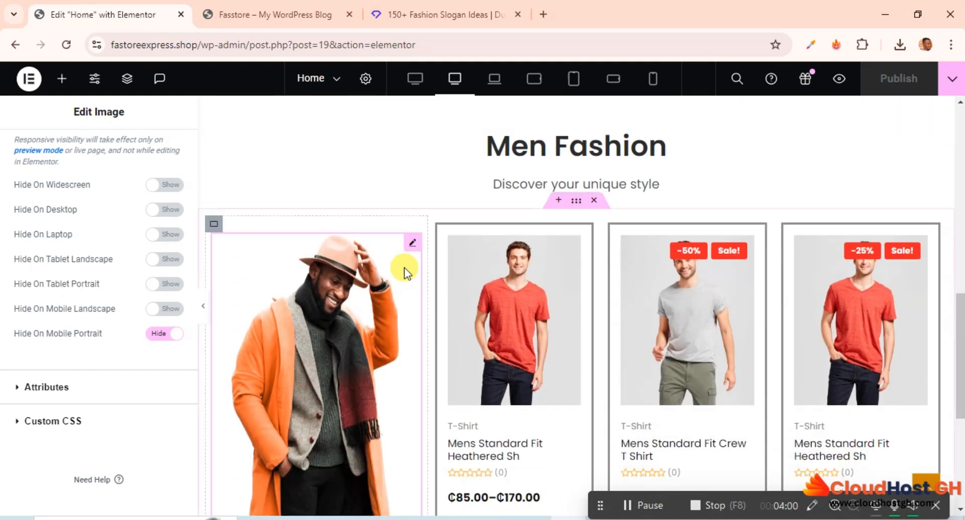
{"action": "scroll", "coordinate": [405, 267], "scroll_direction": "up", "scroll_amount": 1}
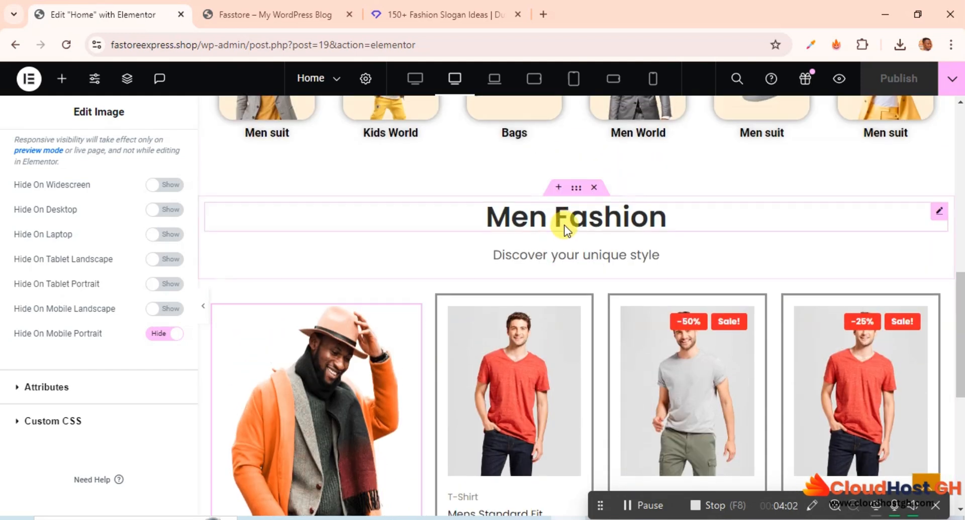
{"action": "right_click", "coordinate": [576, 196]}
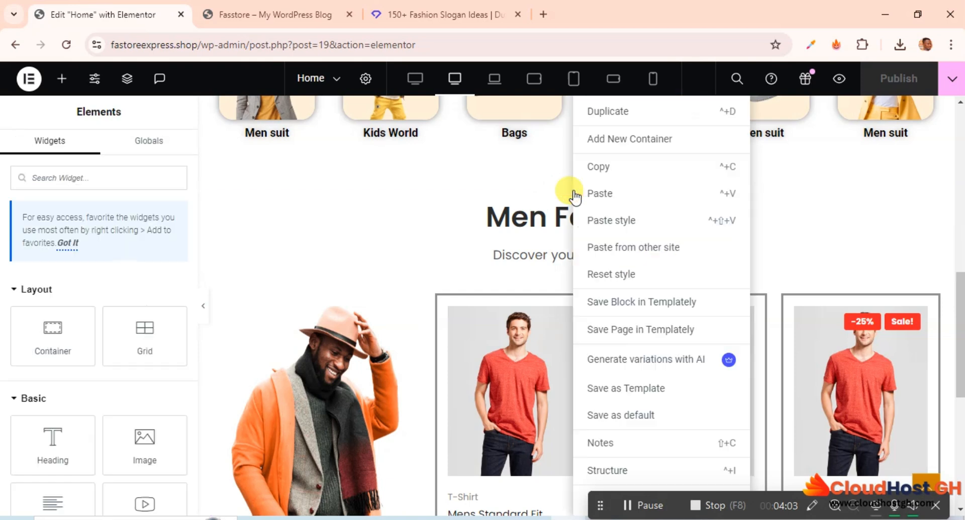
{"action": "left_click", "coordinate": [583, 165]}
{"action": "scroll", "coordinate": [417, 296], "scroll_direction": "down", "scroll_amount": 5}
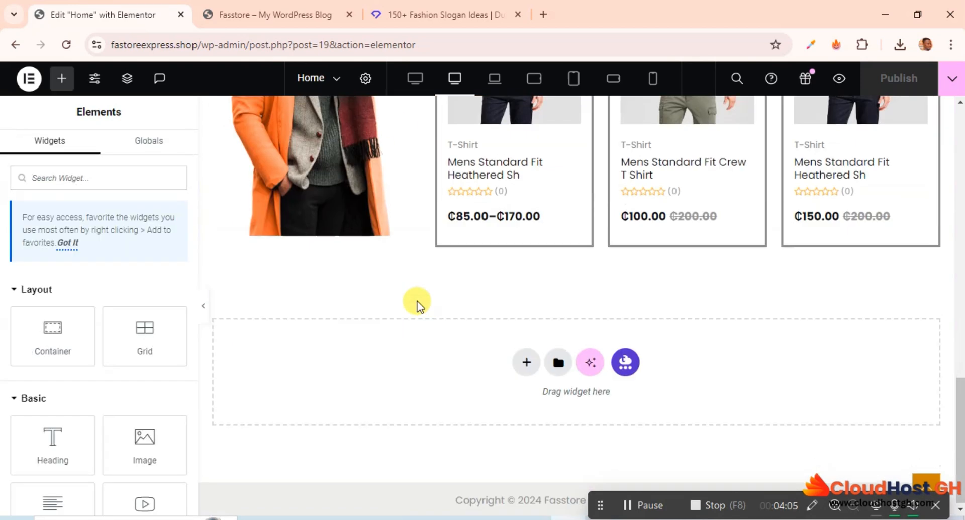
{"action": "right_click", "coordinate": [409, 340]}
{"action": "left_click", "coordinate": [432, 354]}
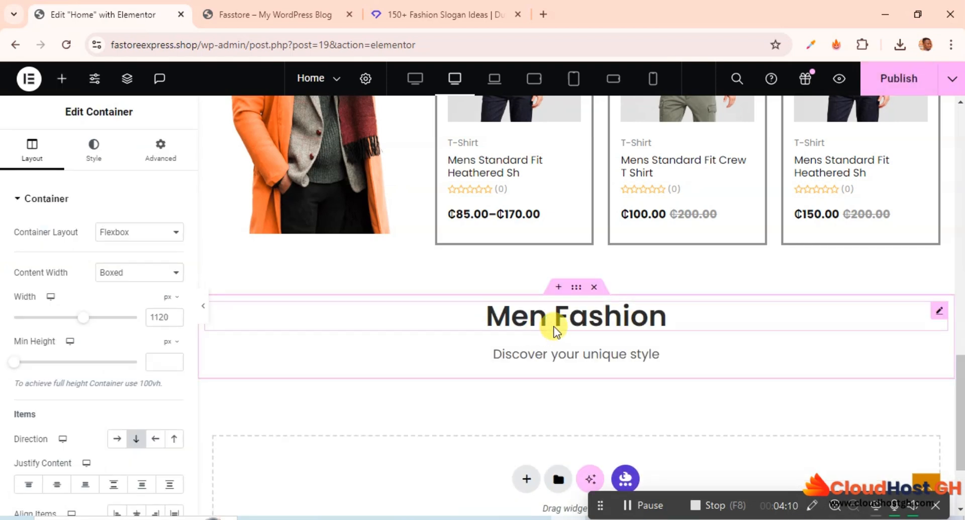
Change the pasted section heading's title to "Women Fashion"
{"action": "left_click", "coordinate": [565, 329]}
{"action": "left_click_drag", "start_coordinate": [86, 249], "coordinate": [4, 247]}
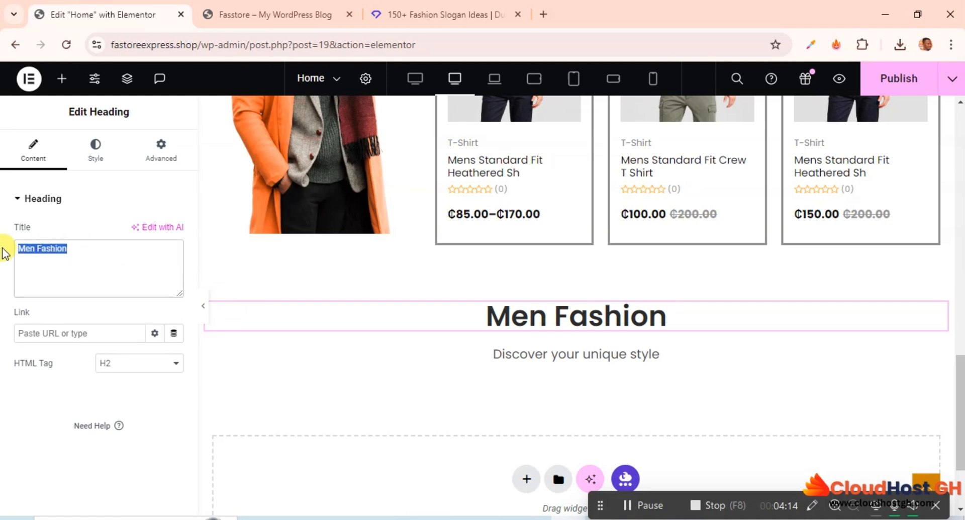
{"action": "type", "text": "Wom"}
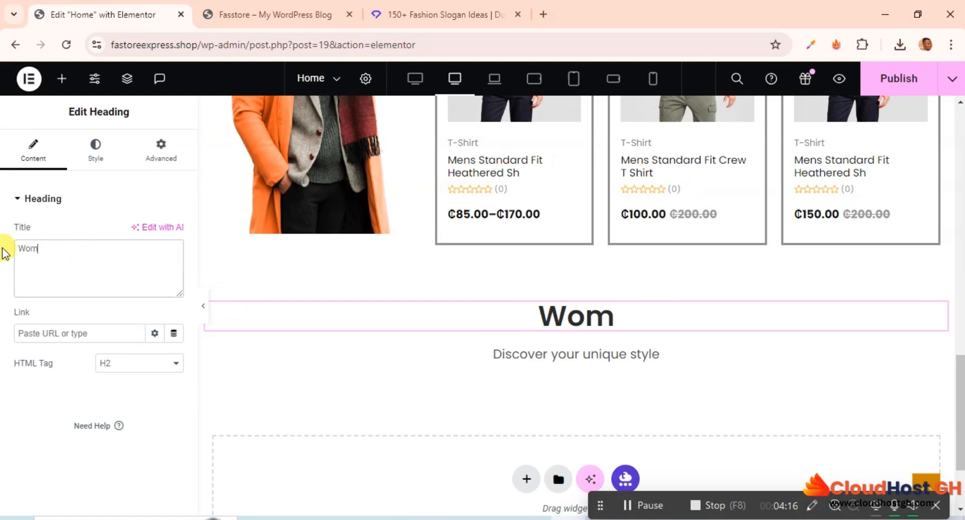
{"action": "type", "text": "en"}
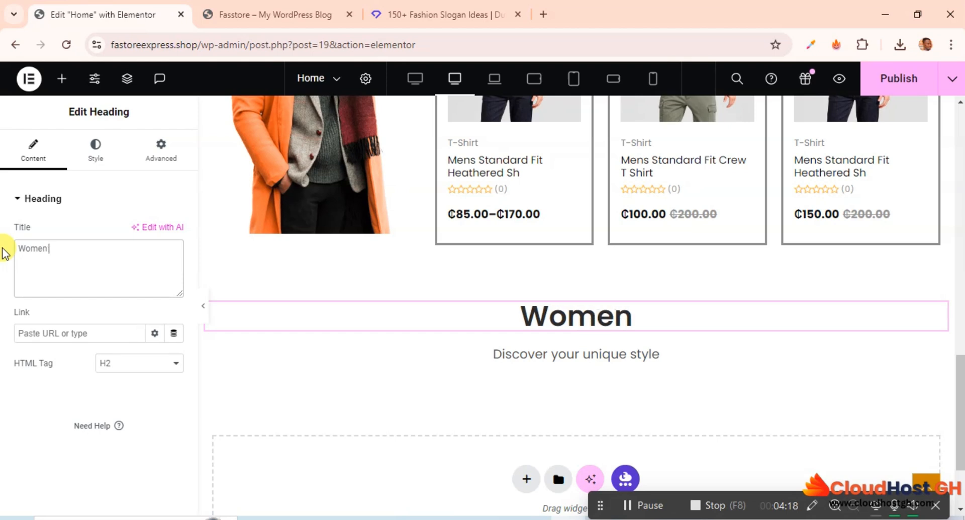
{"action": "type", "text": " Fashion"}
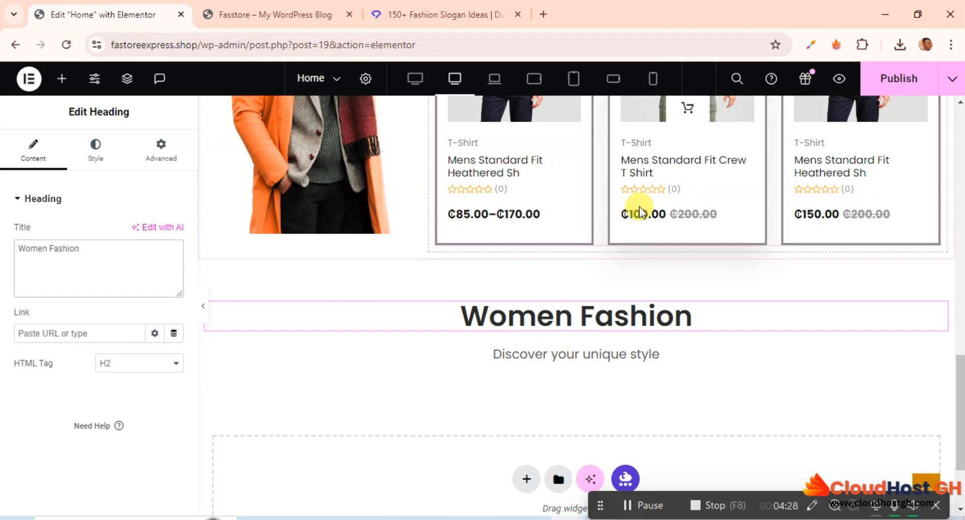
Copy the container with the man's image and product cards from the Men Fashion section and paste it below the Women Fashion heading
{"action": "scroll", "coordinate": [639, 211], "scroll_direction": "up", "scroll_amount": 5}
{"action": "scroll", "coordinate": [639, 211], "scroll_direction": "down", "scroll_amount": 4}
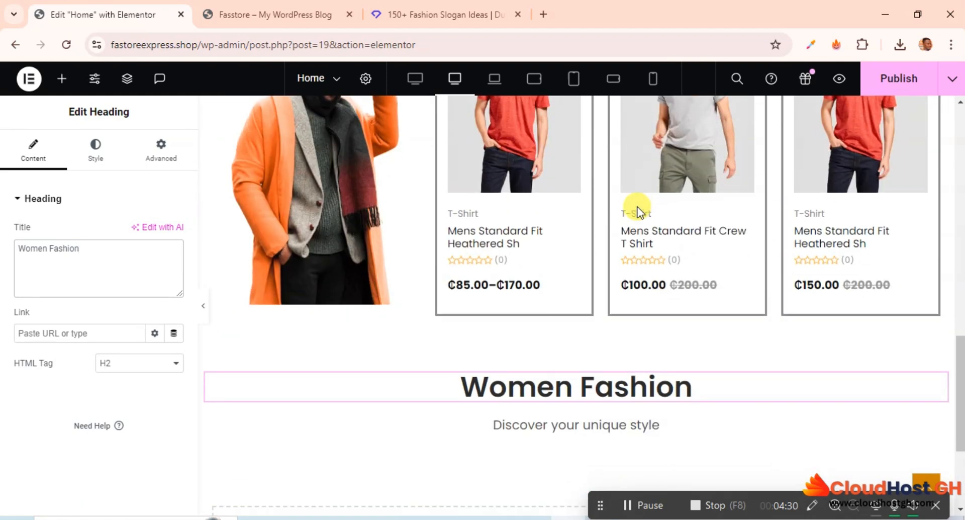
{"action": "scroll", "coordinate": [636, 210], "scroll_direction": "up", "scroll_amount": 3}
{"action": "scroll", "coordinate": [636, 210], "scroll_direction": "down", "scroll_amount": 3}
{"action": "scroll", "coordinate": [636, 211], "scroll_direction": "up", "scroll_amount": 4}
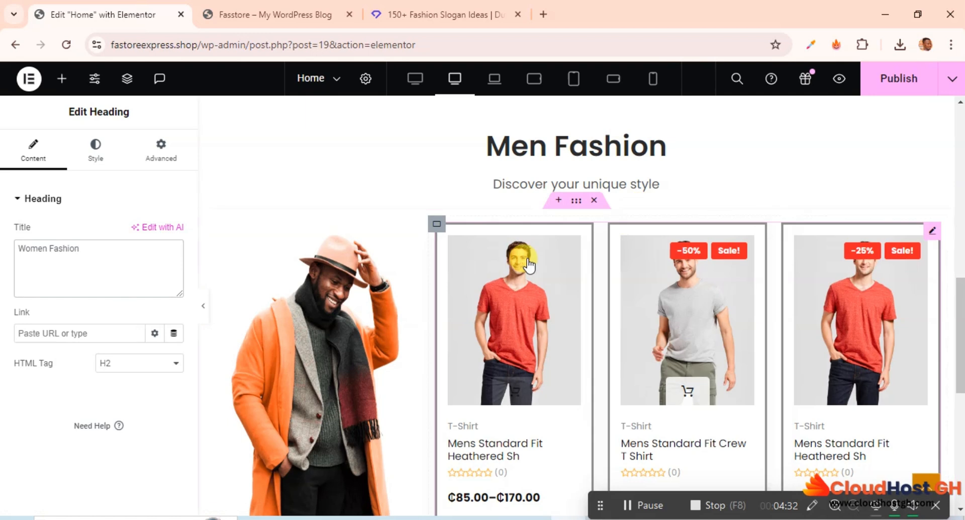
{"action": "right_click", "coordinate": [578, 202]}
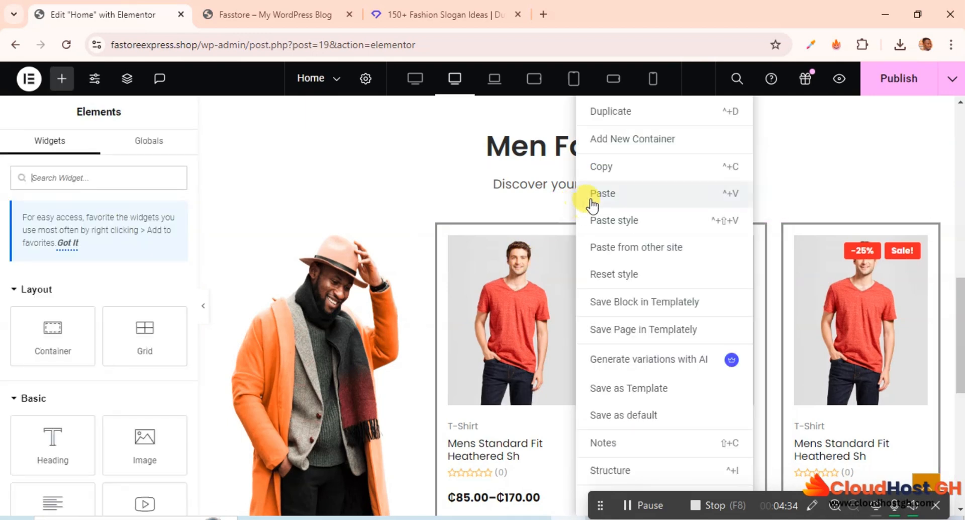
{"action": "left_click", "coordinate": [597, 247]}
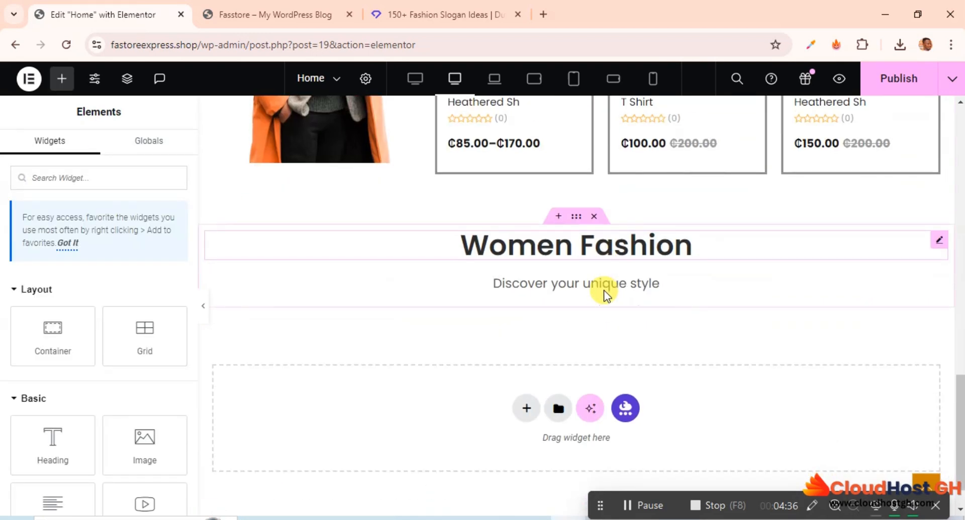
{"action": "right_click", "coordinate": [526, 305]}
{"action": "left_click", "coordinate": [444, 370]}
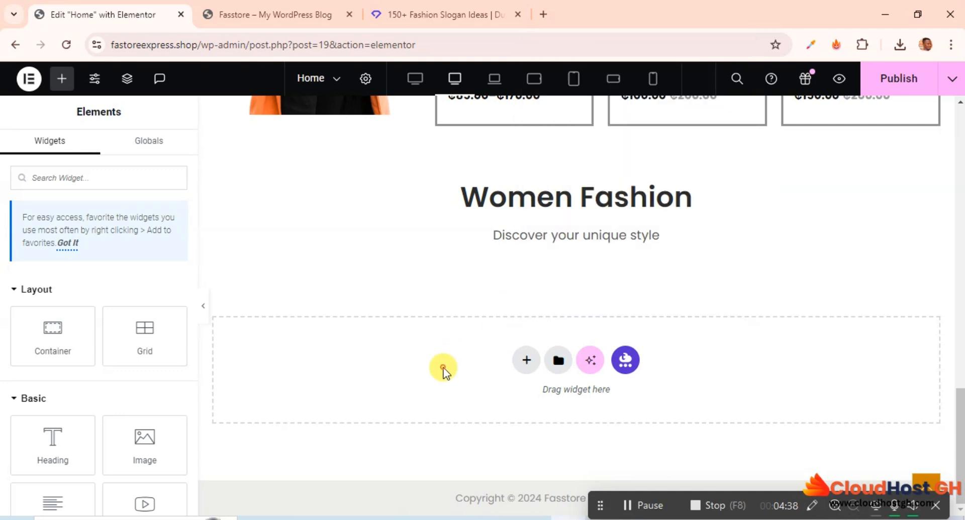
{"action": "right_click", "coordinate": [443, 371]}
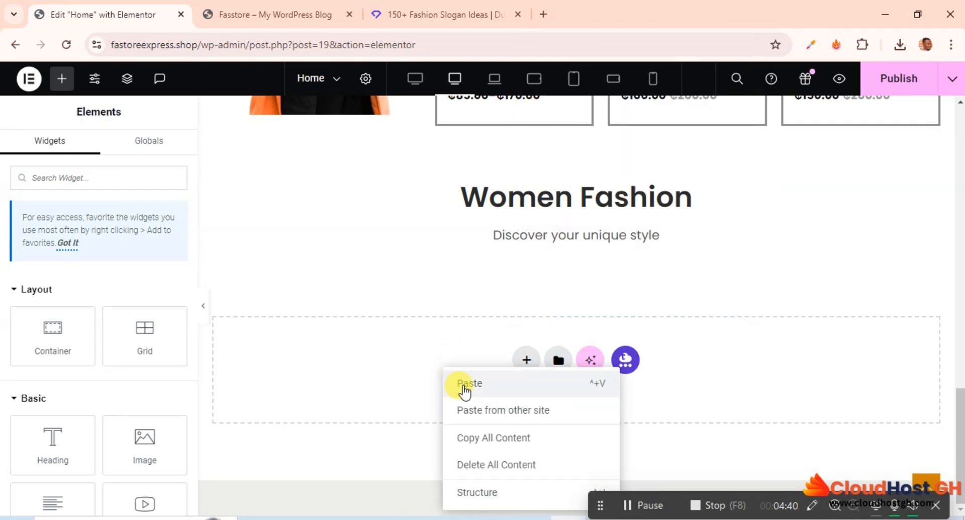
{"action": "left_click", "coordinate": [463, 385]}
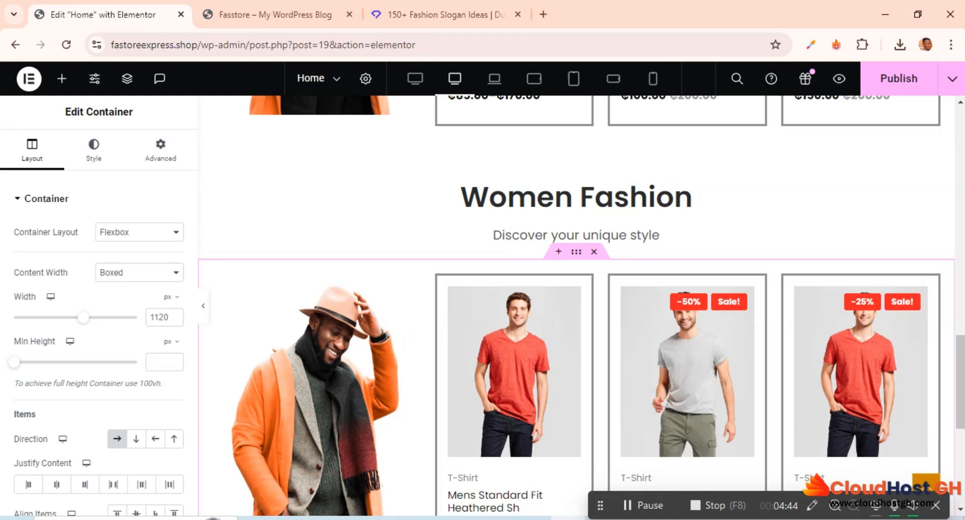
Try to move the man's image column to the opposite side of the product cards in the Women Fashion section
{"action": "left_click_drag", "start_coordinate": [214, 276], "coordinate": [803, 405]}
{"action": "left_click_drag", "start_coordinate": [166, 370], "coordinate": [220, 379]}
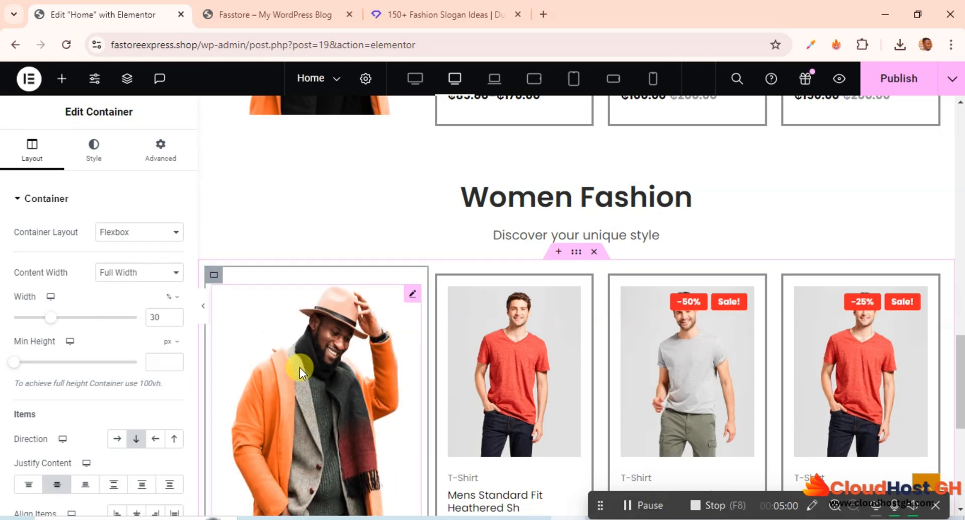
{"action": "scroll", "coordinate": [300, 366], "scroll_direction": "down", "scroll_amount": 3}
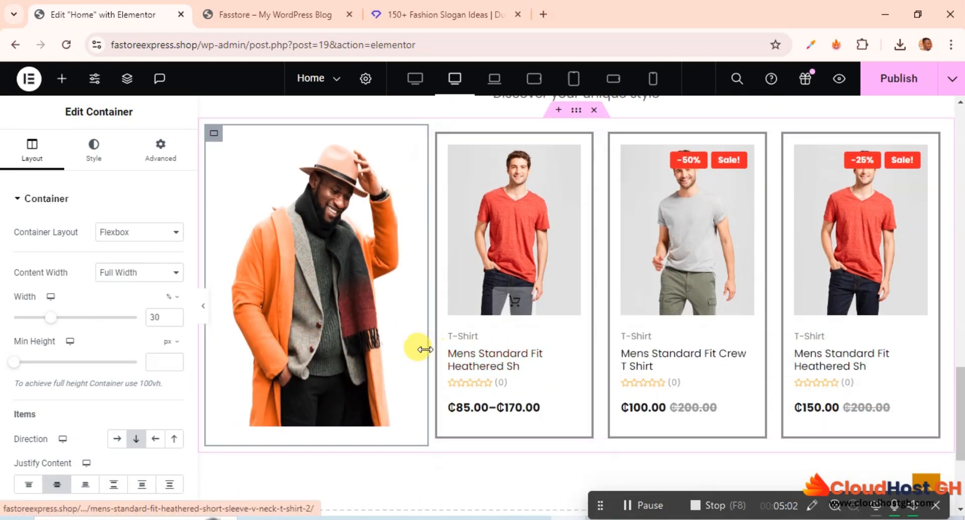
{"action": "scroll", "coordinate": [588, 343], "scroll_direction": "up", "scroll_amount": 4}
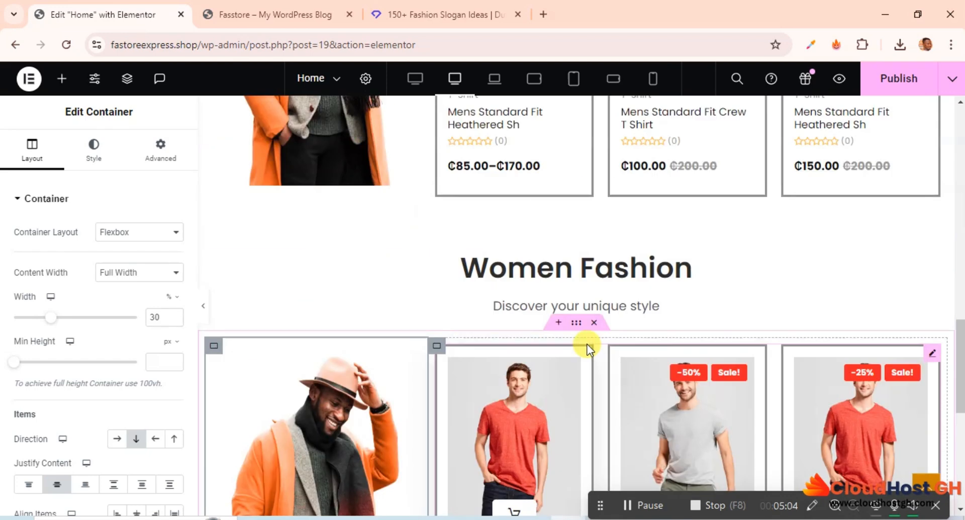
Add a Flexbox container with a one-third and two-thirds column structure below the pasted product section
{"action": "scroll", "coordinate": [587, 344], "scroll_direction": "down", "scroll_amount": 8}
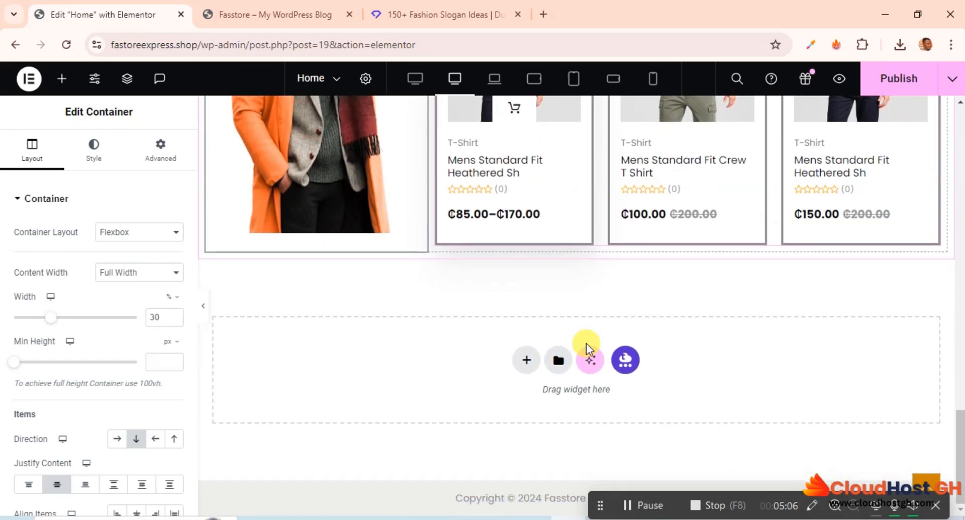
{"action": "left_click", "coordinate": [525, 360]}
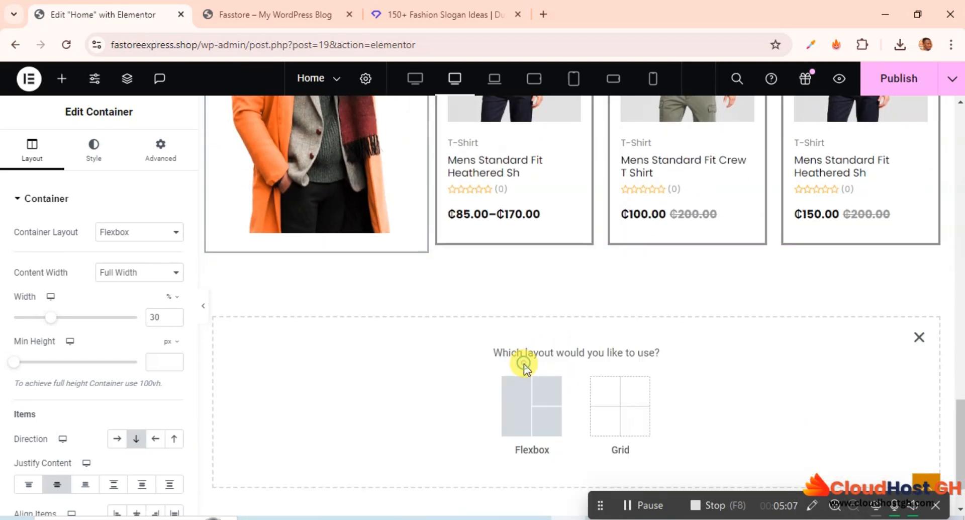
{"action": "left_click", "coordinate": [532, 389]}
{"action": "scroll", "coordinate": [406, 374], "scroll_direction": "down", "scroll_amount": 1}
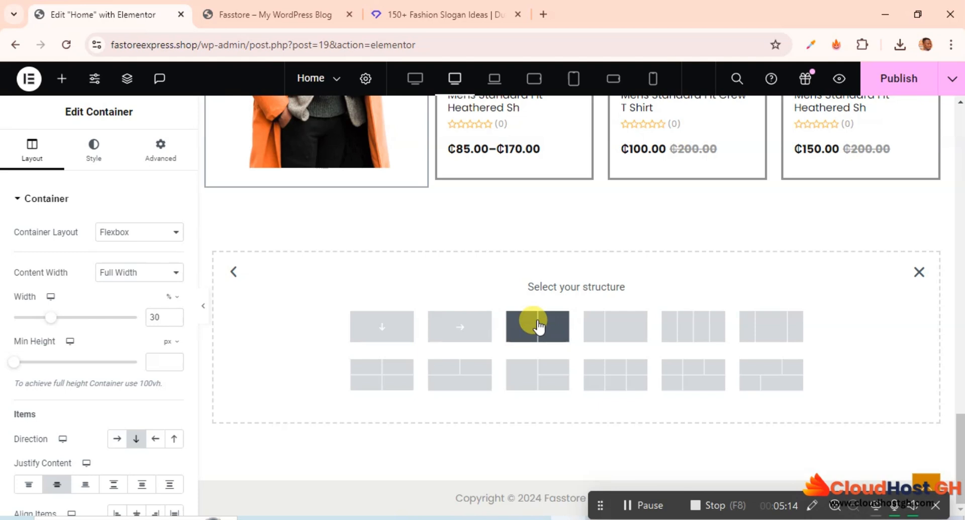
{"action": "left_click", "coordinate": [624, 329]}
Compare the new empty two-column container with the image and product columns of the Women Fashion section above it
{"action": "scroll", "coordinate": [623, 329], "scroll_direction": "up", "scroll_amount": 8}
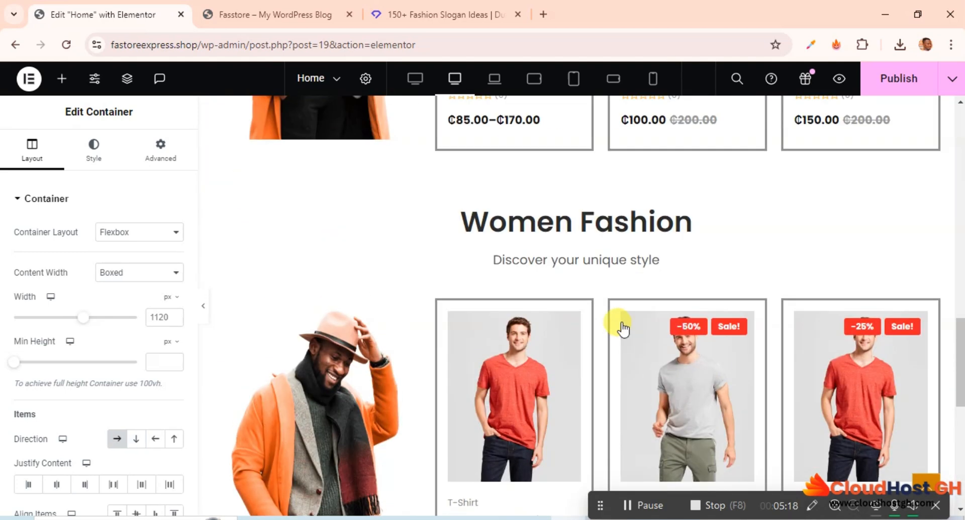
{"action": "scroll", "coordinate": [621, 324], "scroll_direction": "up", "scroll_amount": 3}
{"action": "scroll", "coordinate": [621, 324], "scroll_direction": "down", "scroll_amount": 3}
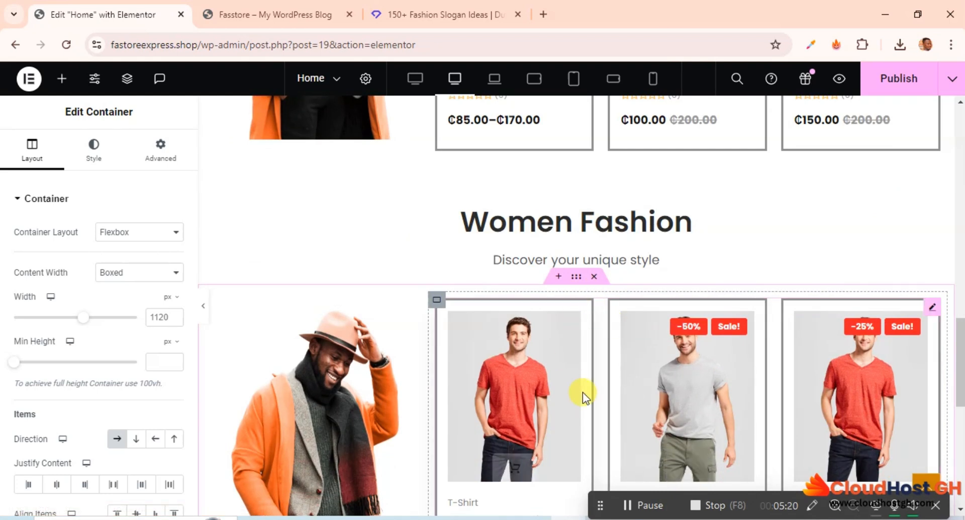
{"action": "scroll", "coordinate": [583, 392], "scroll_direction": "down", "scroll_amount": 5}
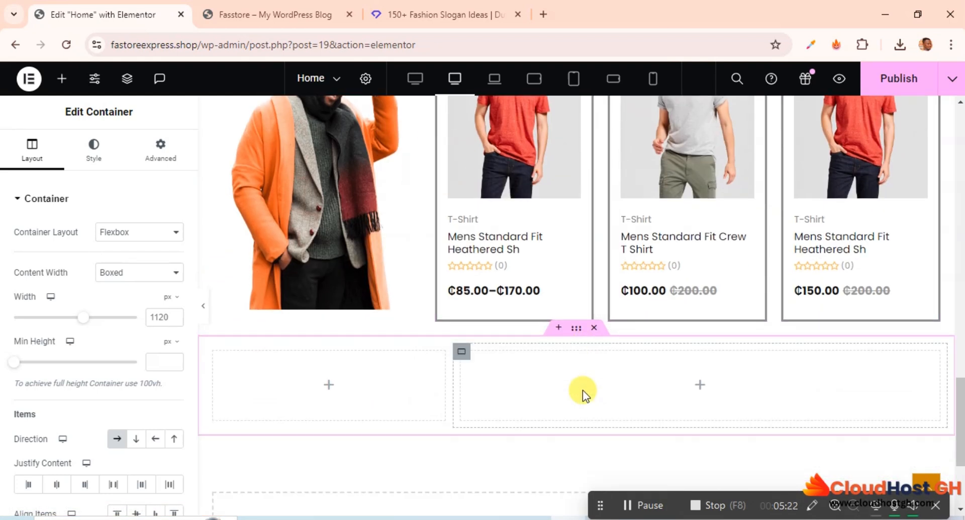
{"action": "scroll", "coordinate": [583, 390], "scroll_direction": "up", "scroll_amount": 8}
{"action": "scroll", "coordinate": [375, 411], "scroll_direction": "down", "scroll_amount": 5}
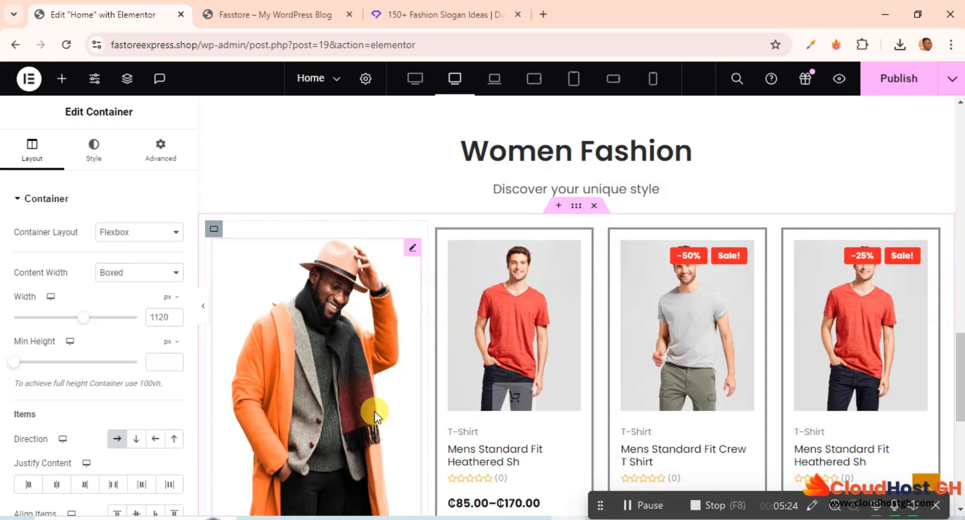
{"action": "scroll", "coordinate": [600, 376], "scroll_direction": "down", "scroll_amount": 6}
{"action": "scroll", "coordinate": [599, 376], "scroll_direction": "up", "scroll_amount": 3}
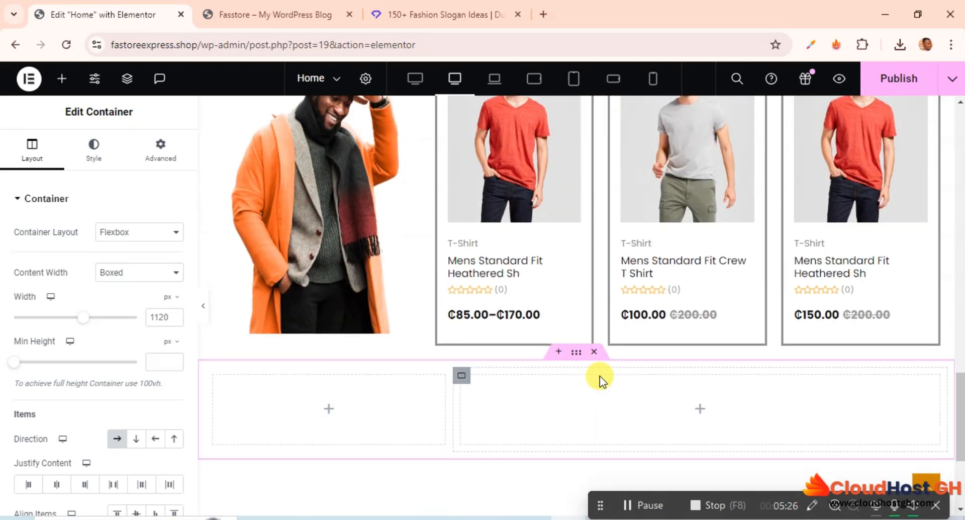
{"action": "scroll", "coordinate": [599, 376], "scroll_direction": "up", "scroll_amount": 3}
{"action": "scroll", "coordinate": [614, 424], "scroll_direction": "down", "scroll_amount": 3}
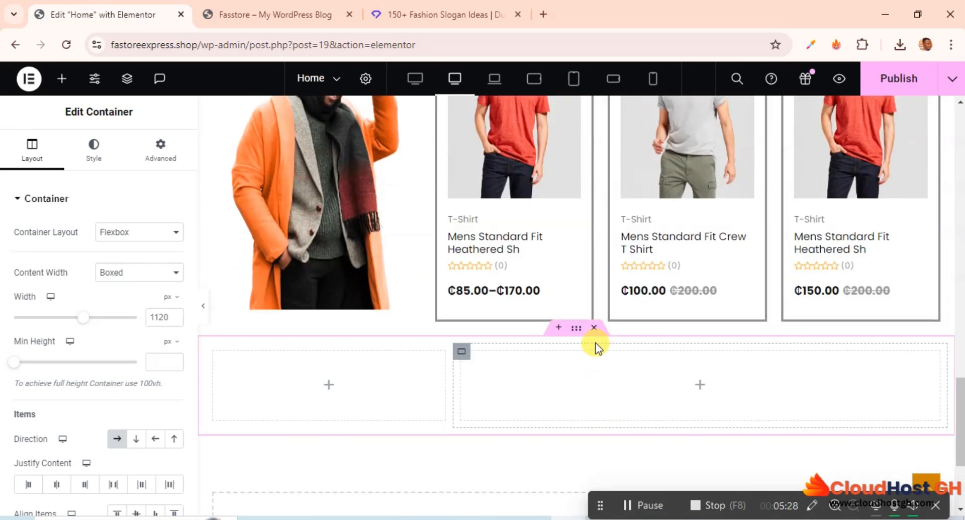
{"action": "scroll", "coordinate": [599, 363], "scroll_direction": "up", "scroll_amount": 3}
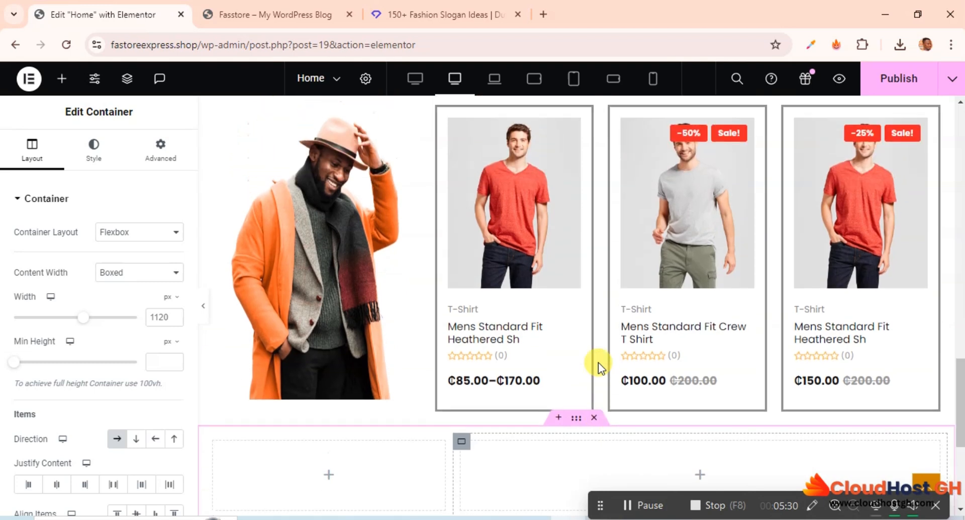
{"action": "scroll", "coordinate": [598, 363], "scroll_direction": "down", "scroll_amount": 3}
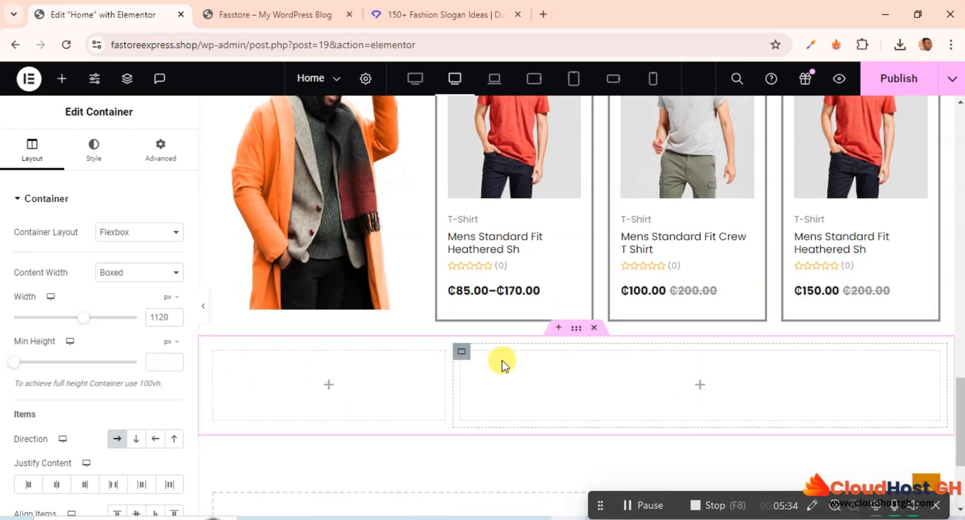
Set the new container's second column to 30% width and its first column to 70%
{"action": "left_click", "coordinate": [461, 352]}
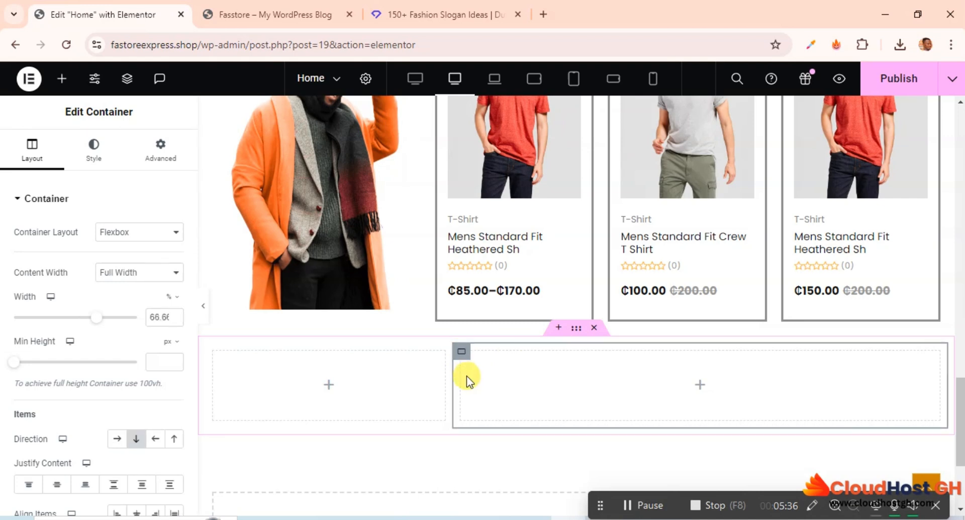
{"action": "double_click", "coordinate": [152, 316]}
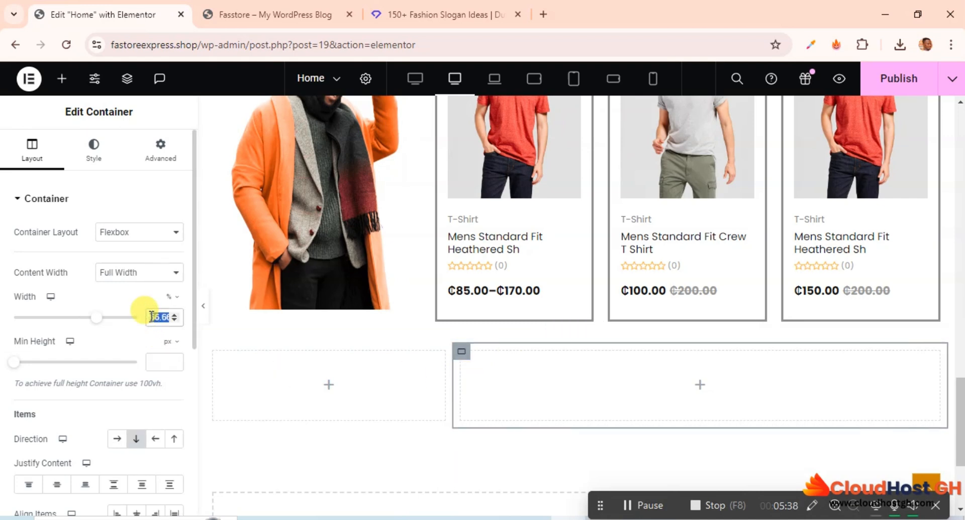
{"action": "type", "text": "30"}
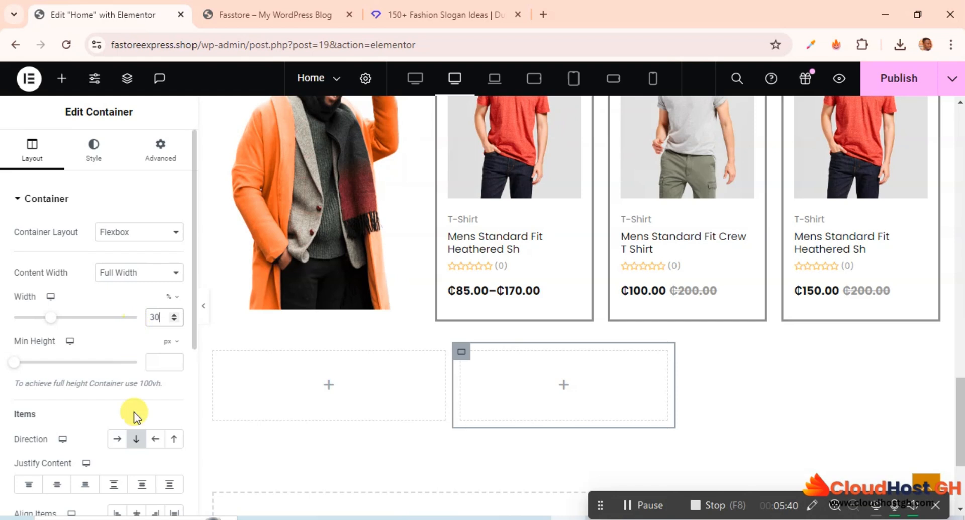
{"action": "left_click", "coordinate": [215, 354]}
{"action": "left_click", "coordinate": [154, 317]}
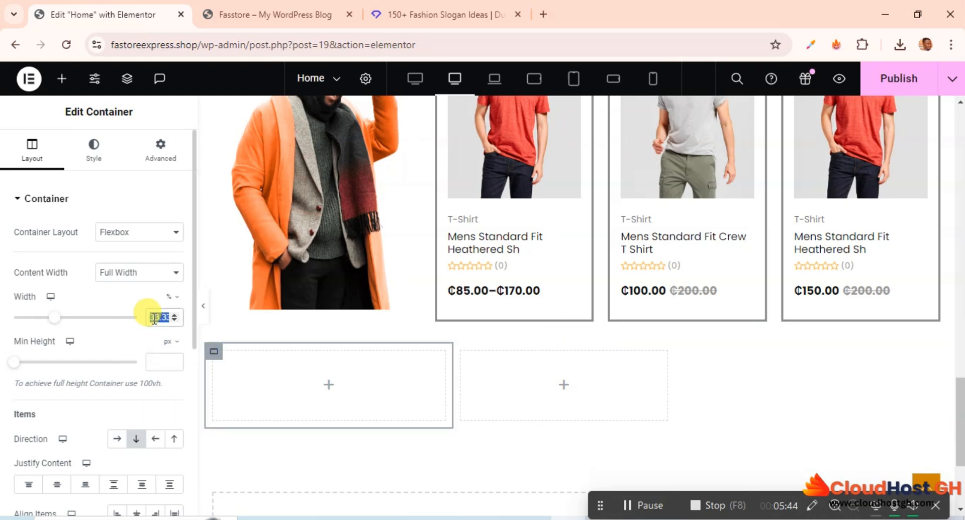
{"action": "type", "text": "70"}
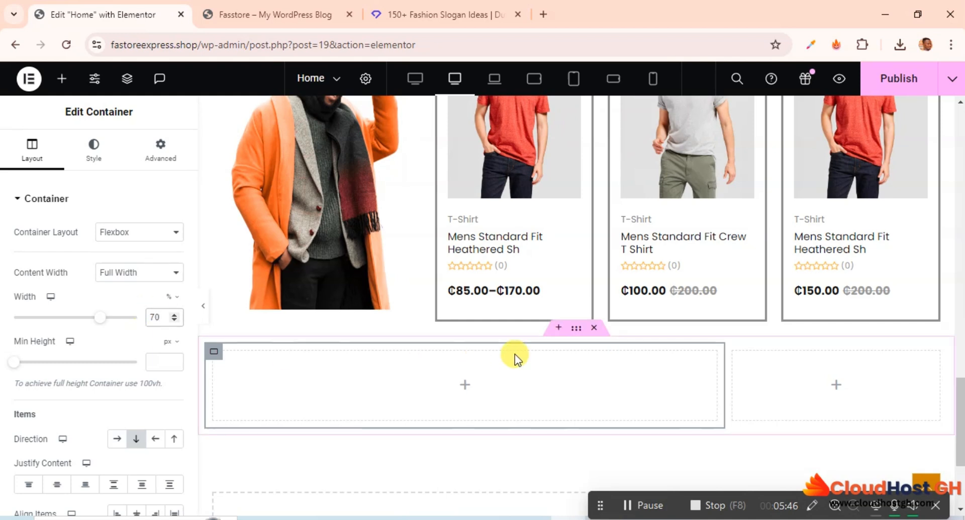
Move the product list from the Women Fashion section into the empty 70% column of the new container
{"action": "scroll", "coordinate": [419, 349], "scroll_direction": "up", "scroll_amount": 2}
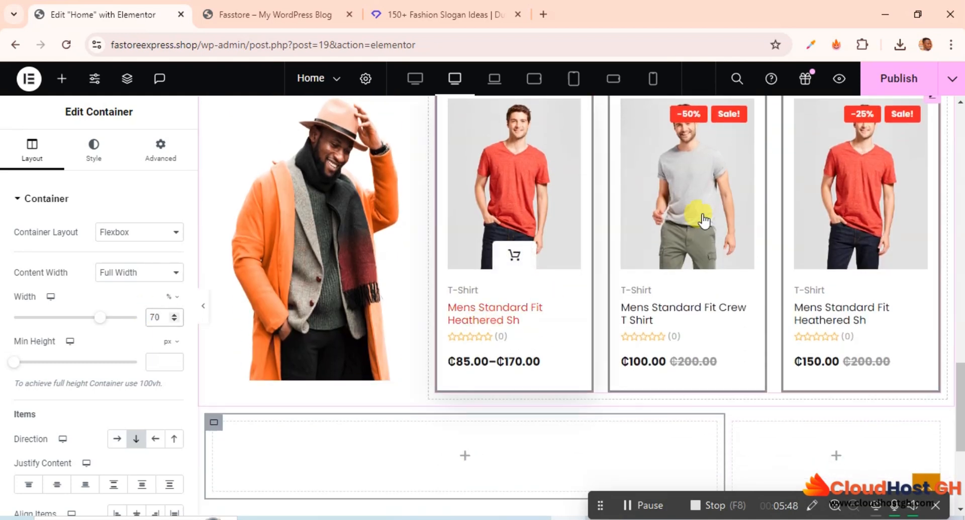
{"action": "scroll", "coordinate": [704, 217], "scroll_direction": "up", "scroll_amount": 2}
{"action": "scroll", "coordinate": [792, 258], "scroll_direction": "down", "scroll_amount": 3}
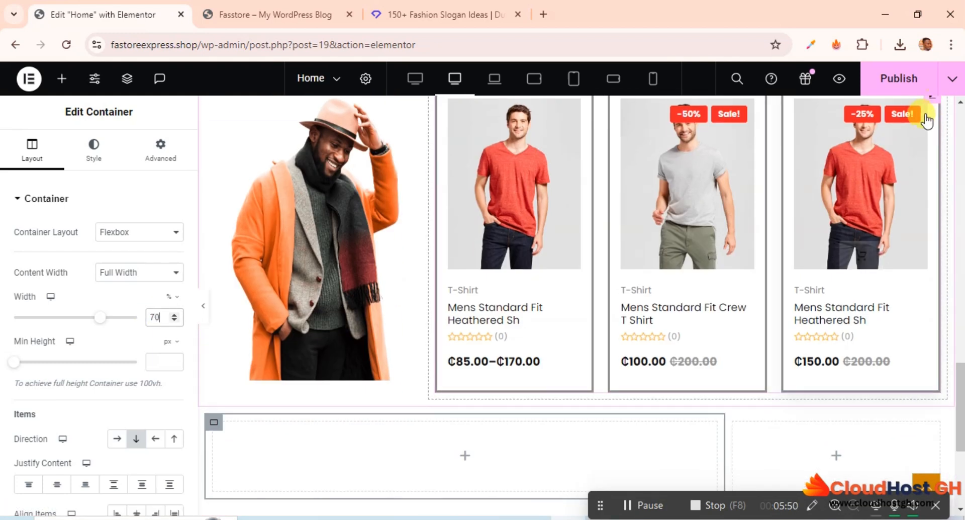
{"action": "left_click_drag", "start_coordinate": [930, 108], "coordinate": [514, 448]}
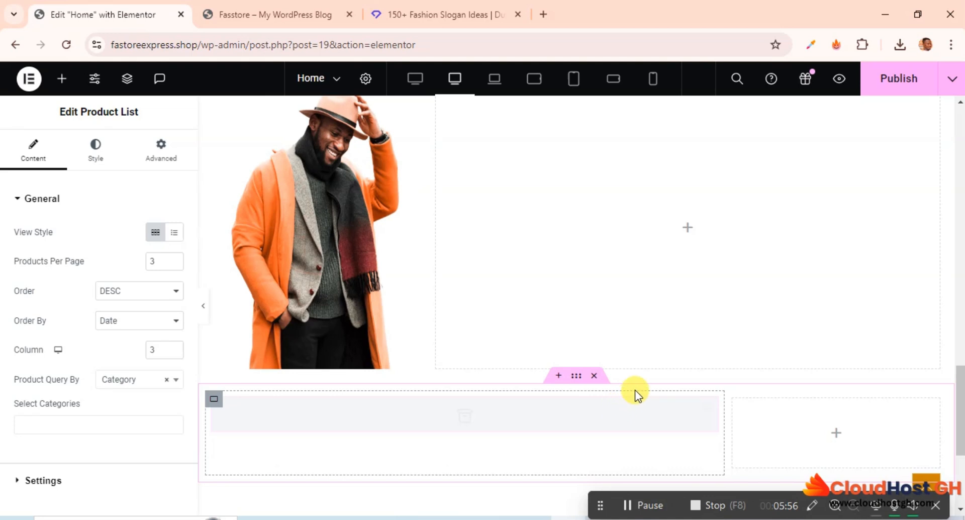
Move the man's image from the Women Fashion section into the empty 30% column beside the product cards
{"action": "scroll", "coordinate": [635, 391], "scroll_direction": "down", "scroll_amount": 3}
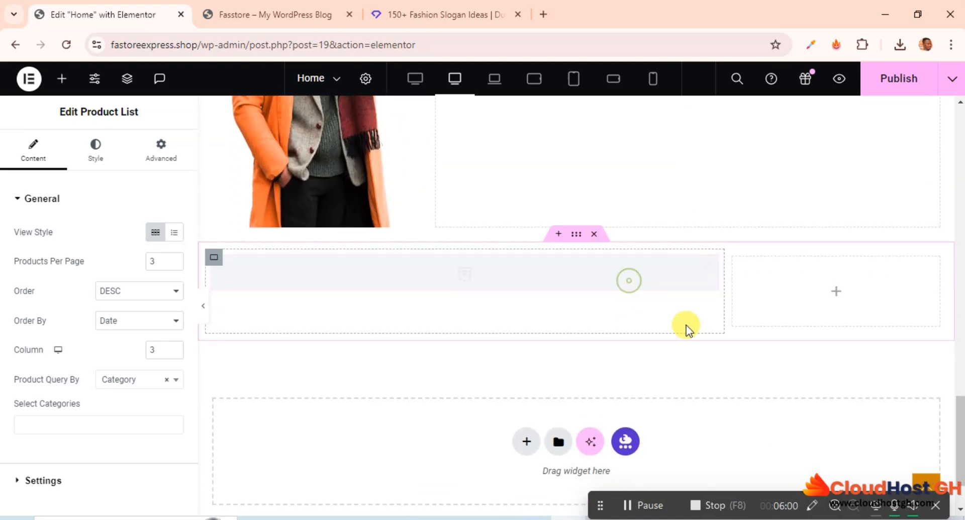
{"action": "scroll", "coordinate": [687, 332], "scroll_direction": "up", "scroll_amount": 1}
{"action": "scroll", "coordinate": [689, 342], "scroll_direction": "up", "scroll_amount": 2}
{"action": "scroll", "coordinate": [690, 341], "scroll_direction": "down", "scroll_amount": 3}
{"action": "scroll", "coordinate": [689, 342], "scroll_direction": "up", "scroll_amount": 2}
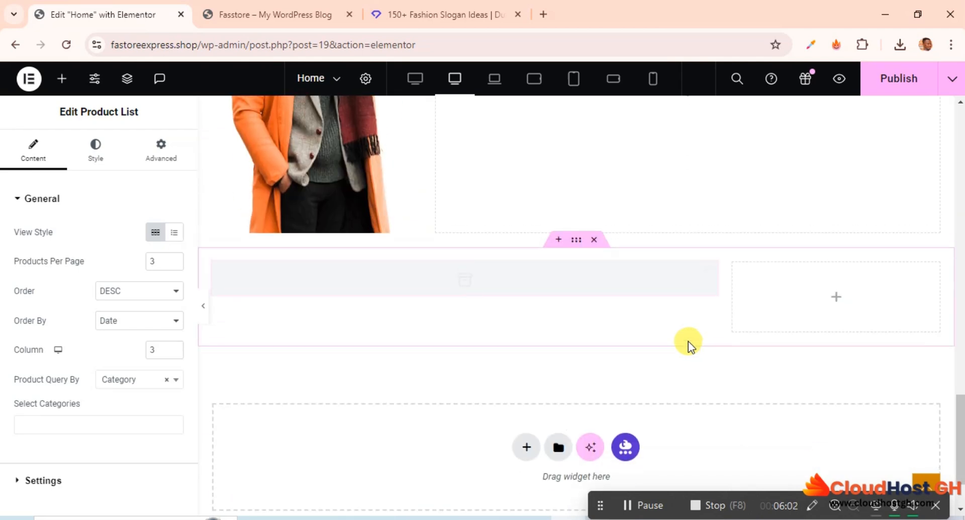
{"action": "scroll", "coordinate": [413, 237], "scroll_direction": "up", "scroll_amount": 2}
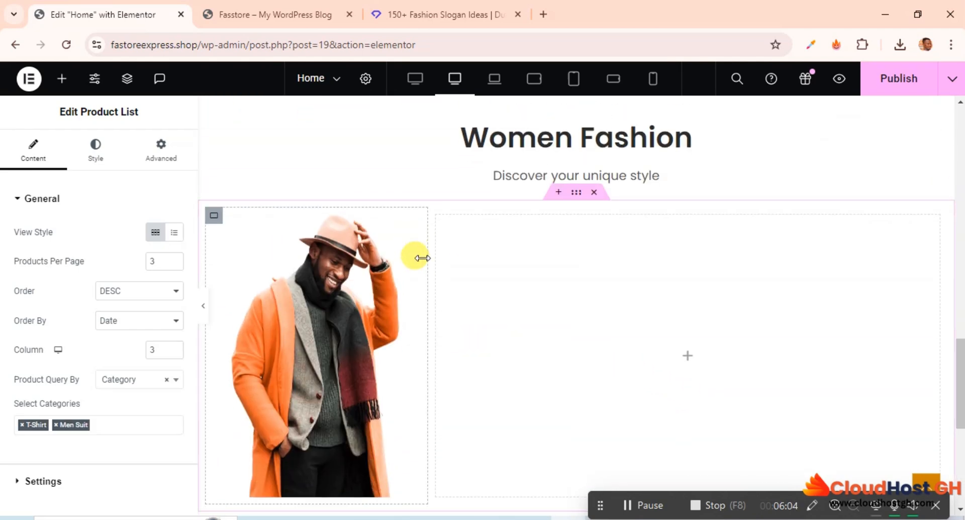
{"action": "scroll", "coordinate": [420, 256], "scroll_direction": "down", "scroll_amount": 2}
{"action": "scroll", "coordinate": [382, 221], "scroll_direction": "up", "scroll_amount": 1}
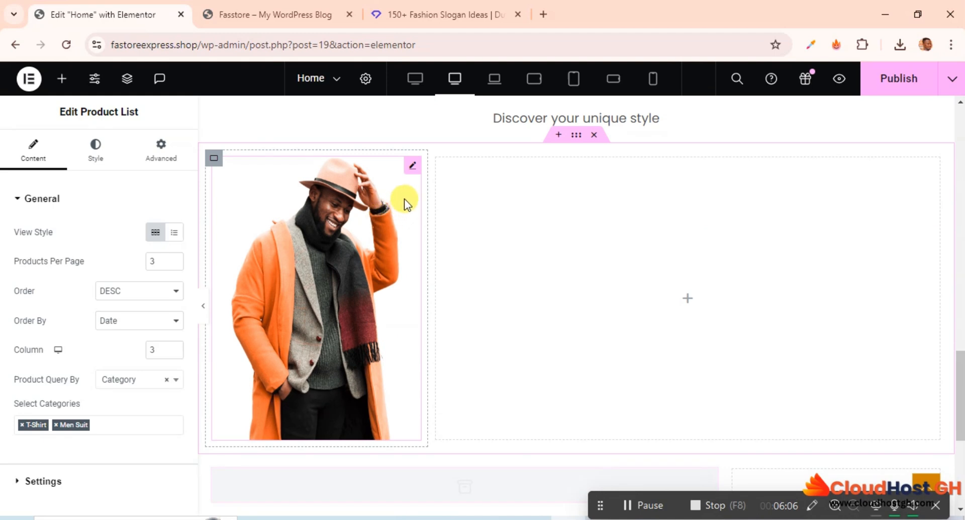
{"action": "scroll", "coordinate": [428, 194], "scroll_direction": "down", "scroll_amount": 1}
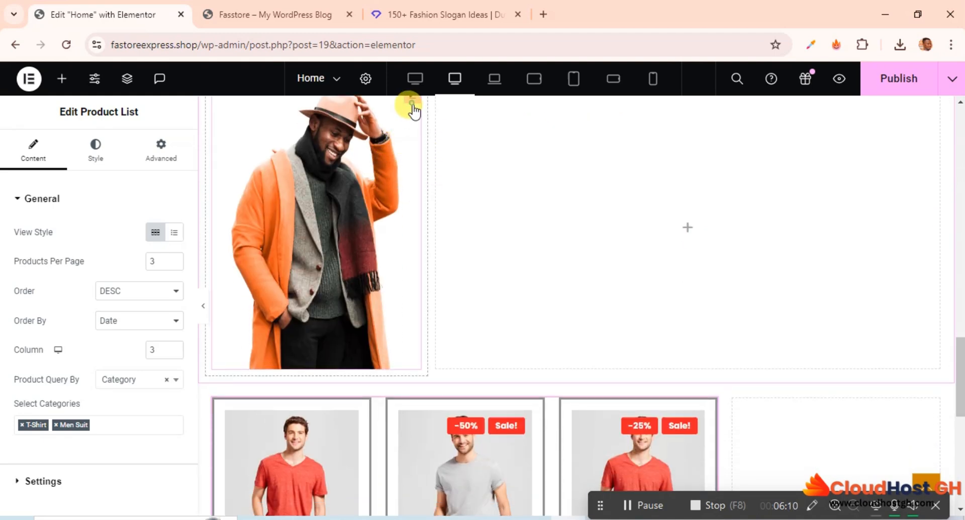
{"action": "left_click_drag", "start_coordinate": [412, 105], "coordinate": [809, 445]}
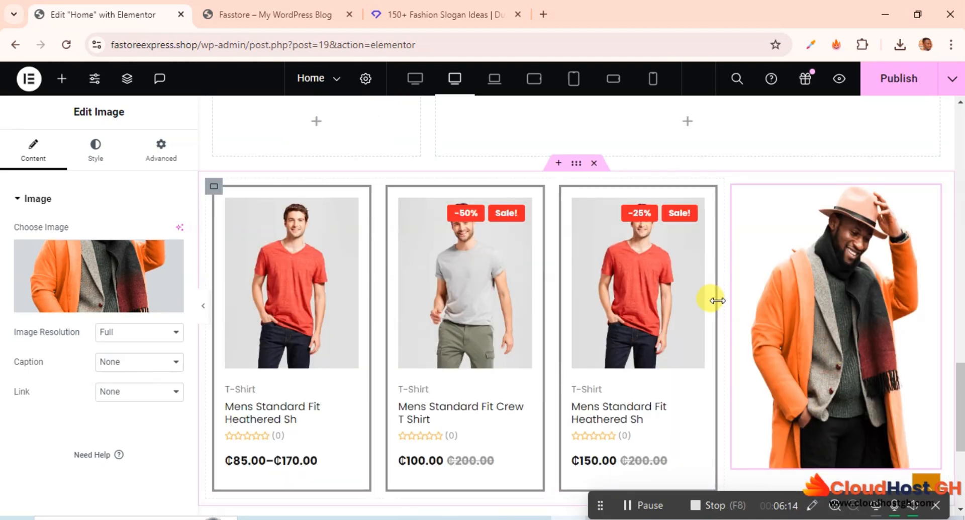
Delete the emptied two-column container between the Women Fashion heading and the product cards
{"action": "scroll", "coordinate": [717, 300], "scroll_direction": "down", "scroll_amount": 2}
{"action": "scroll", "coordinate": [716, 302], "scroll_direction": "up", "scroll_amount": 4}
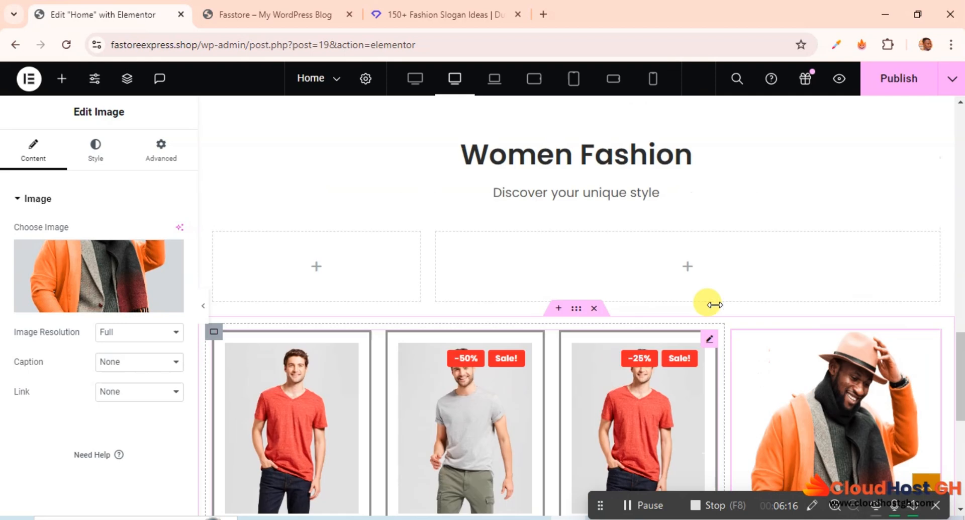
{"action": "scroll", "coordinate": [713, 304], "scroll_direction": "up", "scroll_amount": 2}
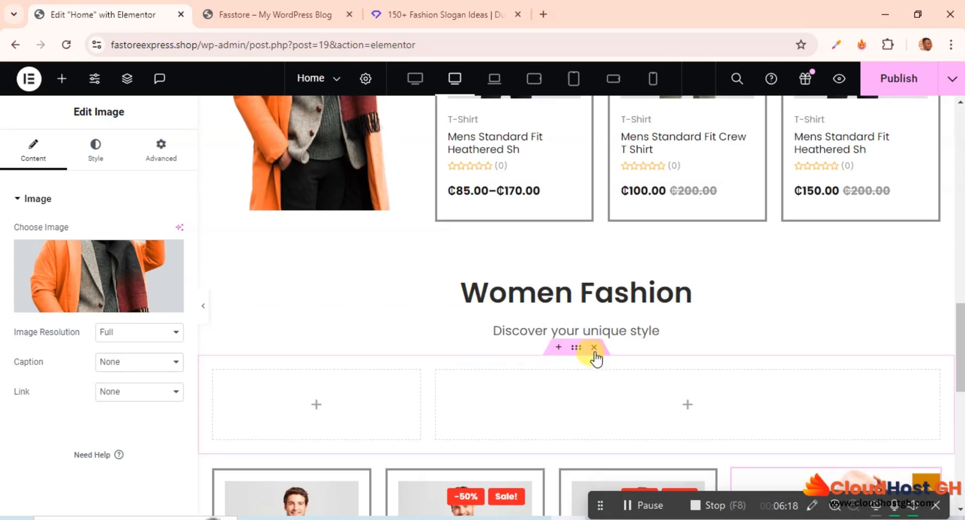
{"action": "left_click", "coordinate": [594, 348]}
{"action": "scroll", "coordinate": [840, 399], "scroll_direction": "down", "scroll_amount": 2}
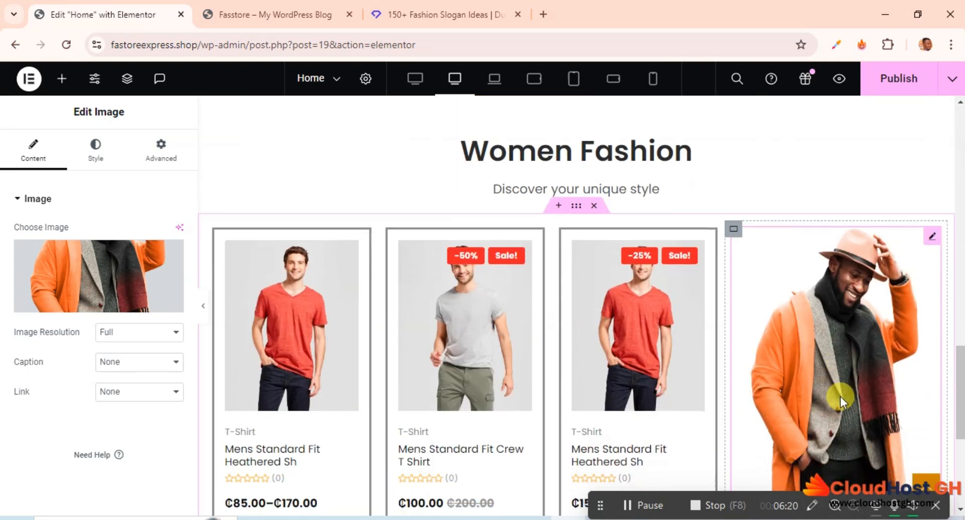
{"action": "scroll", "coordinate": [709, 369], "scroll_direction": "down", "scroll_amount": 3}
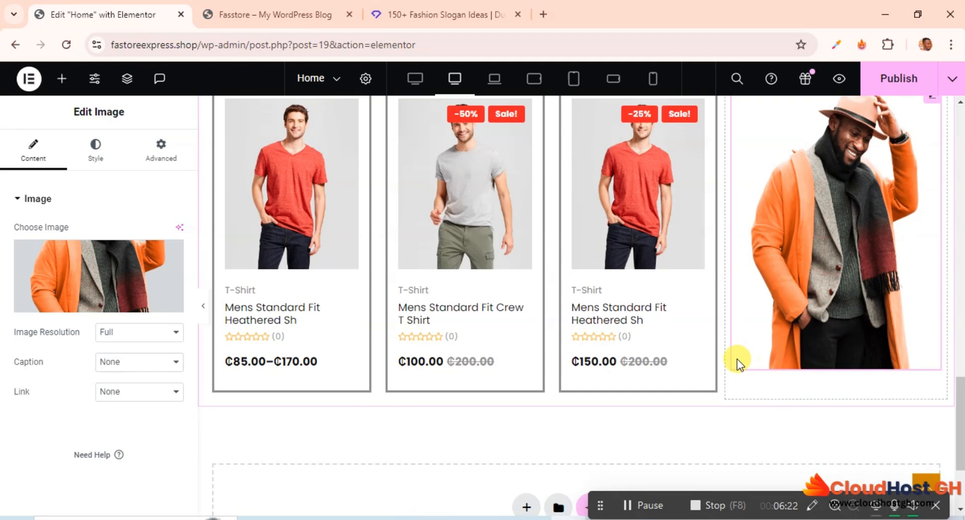
Remove the Men Suit and T-Shirt categories from the Women Fashion product list's query
{"action": "scroll", "coordinate": [724, 352], "scroll_direction": "up", "scroll_amount": 3}
{"action": "left_click", "coordinate": [708, 238]}
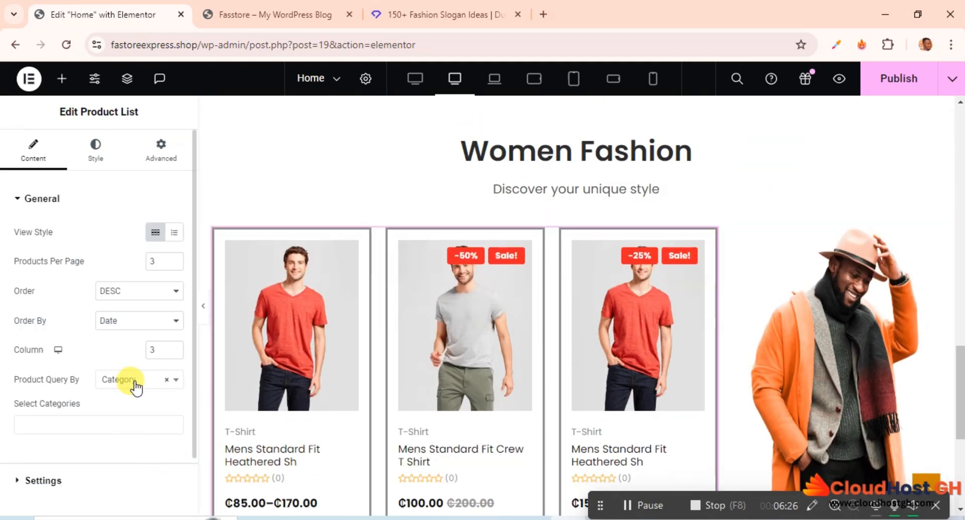
{"action": "left_click", "coordinate": [101, 424]}
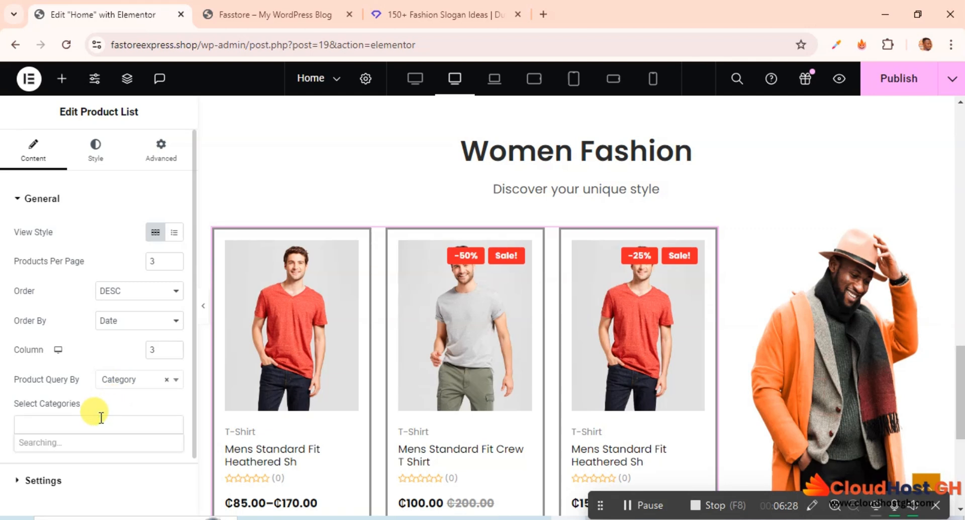
{"action": "scroll", "coordinate": [113, 423], "scroll_direction": "down", "scroll_amount": 2}
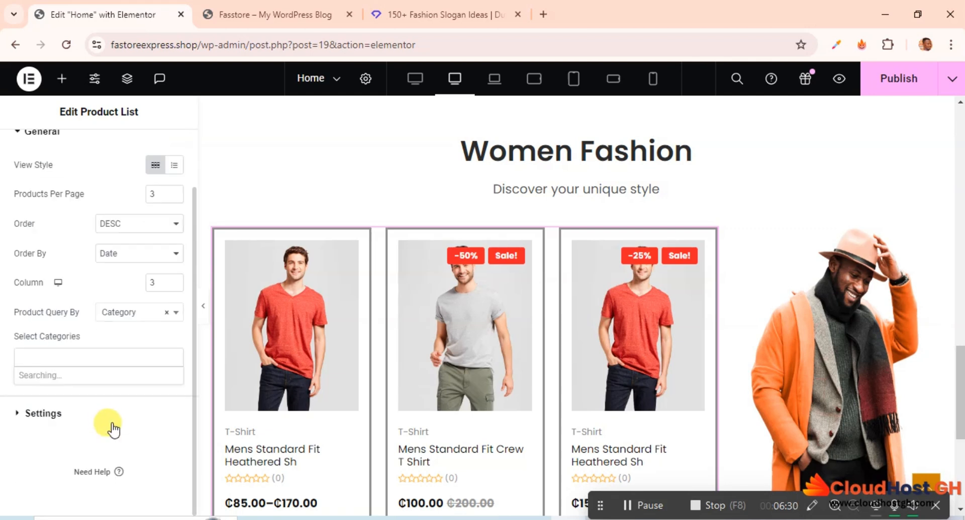
{"action": "left_click", "coordinate": [115, 356]}
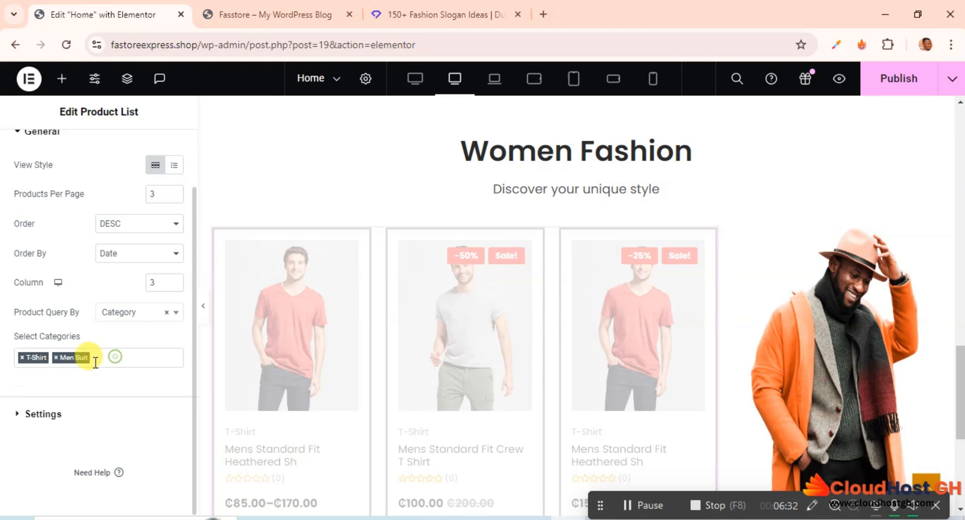
{"action": "left_click", "coordinate": [56, 357]}
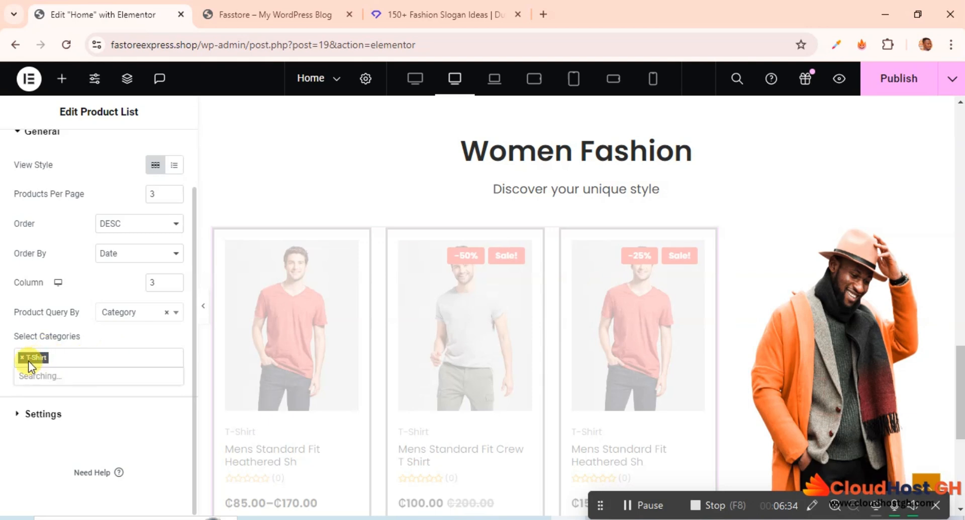
{"action": "left_click", "coordinate": [21, 357]}
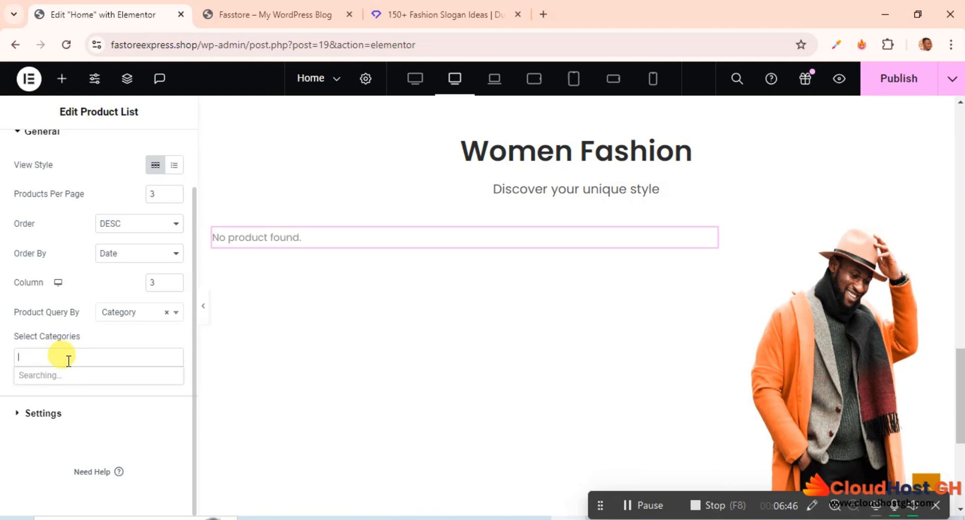
Set the Women Fashion product list to show the Ladies category
{"action": "left_click", "coordinate": [89, 362]}
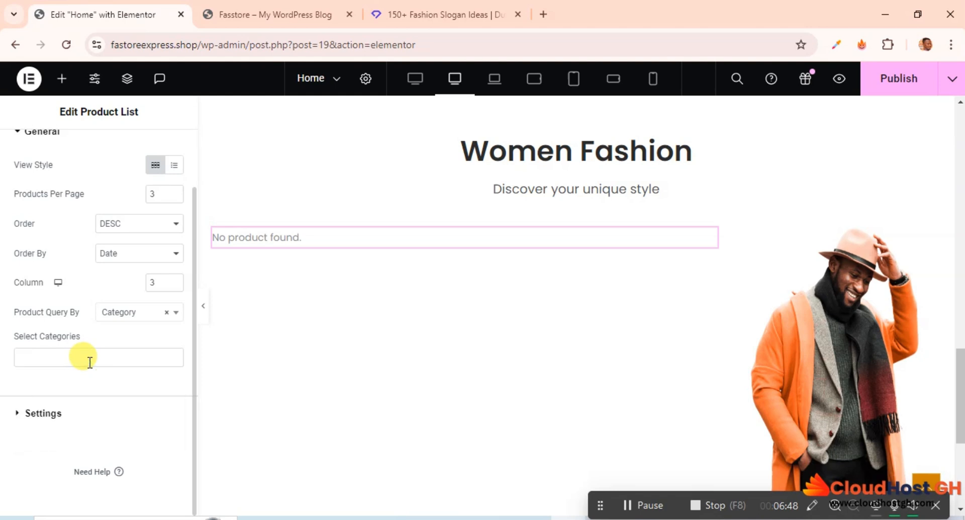
{"action": "left_click", "coordinate": [89, 362]}
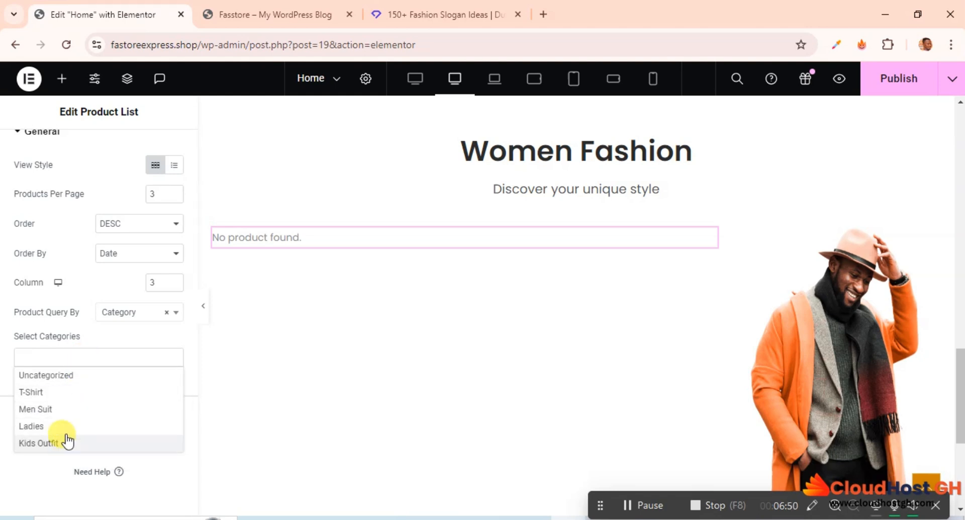
{"action": "left_click", "coordinate": [50, 428]}
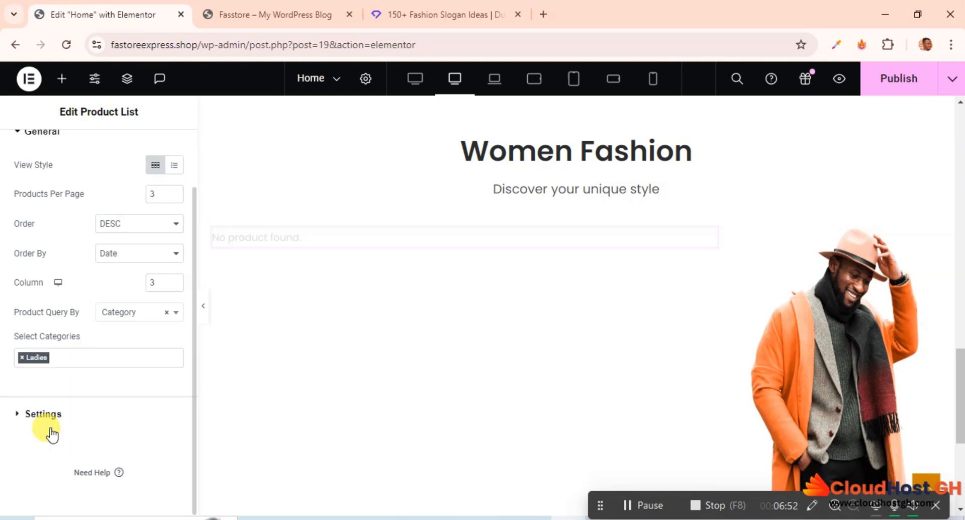
{"action": "scroll", "coordinate": [480, 391], "scroll_direction": "down", "scroll_amount": 4}
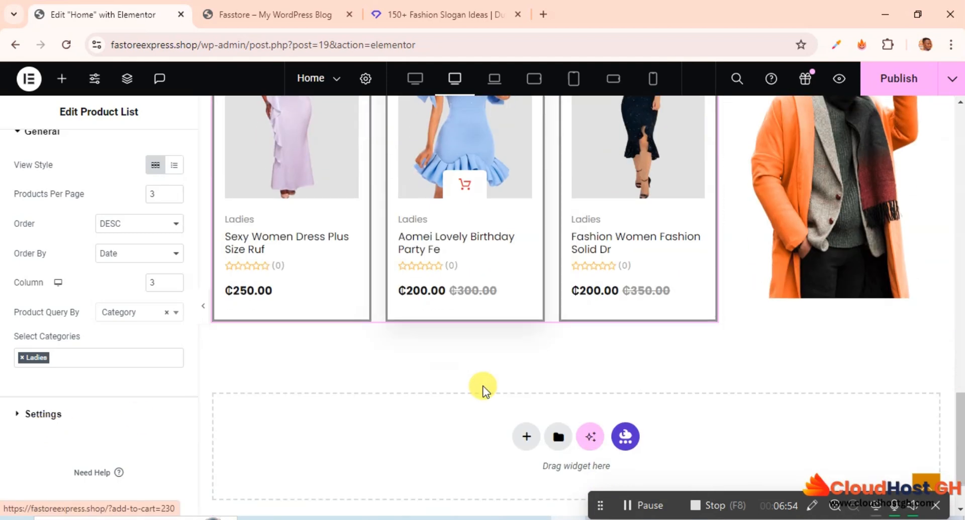
{"action": "scroll", "coordinate": [483, 389], "scroll_direction": "up", "scroll_amount": 3}
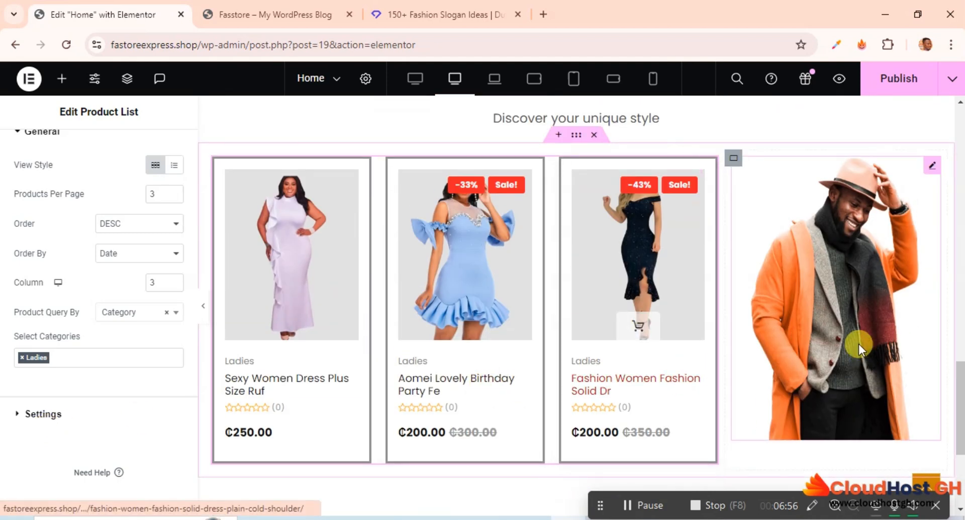
Replace the man's image beside the women's products by uploading "[https___freepicdownloader (6)-Photoroom" from the e-Commerce website folder
{"action": "left_click", "coordinate": [850, 285]}
{"action": "left_click", "coordinate": [98, 274]}
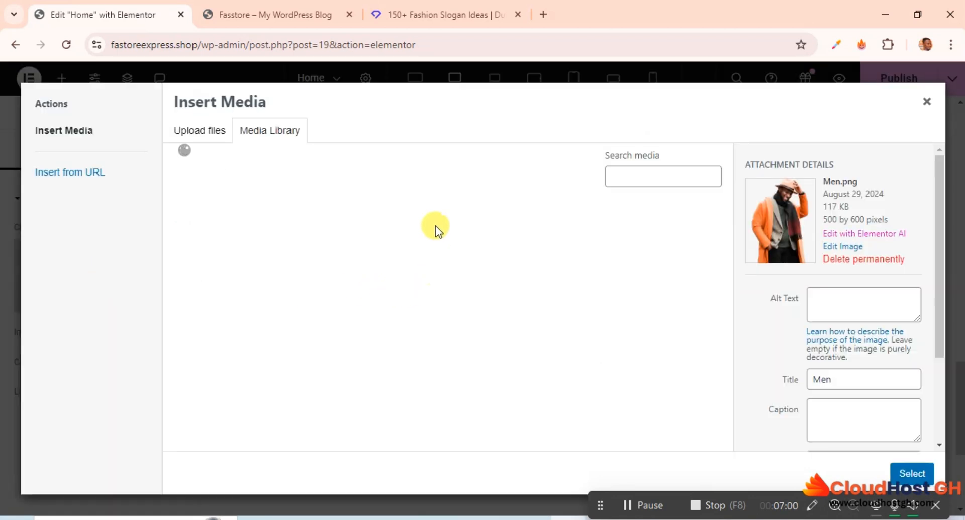
{"action": "left_click", "coordinate": [188, 130]}
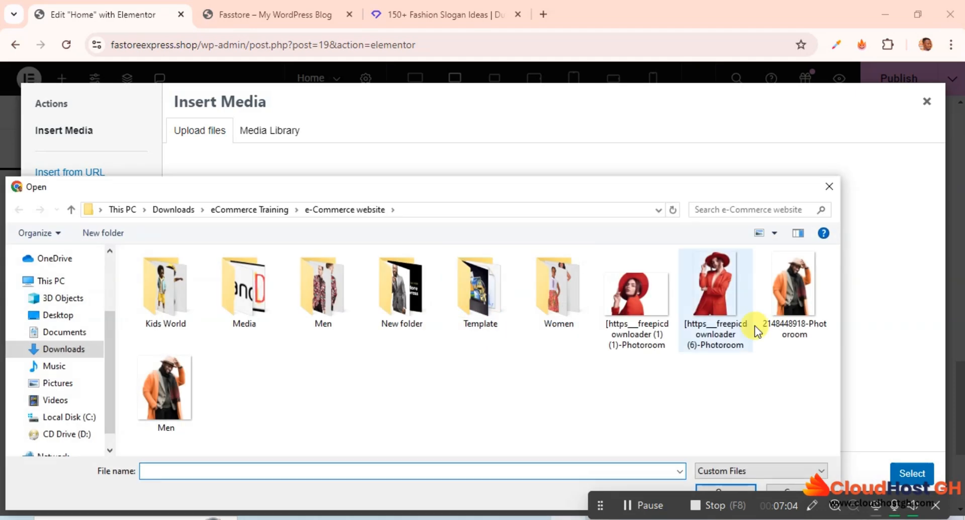
{"action": "left_click", "coordinate": [713, 288]}
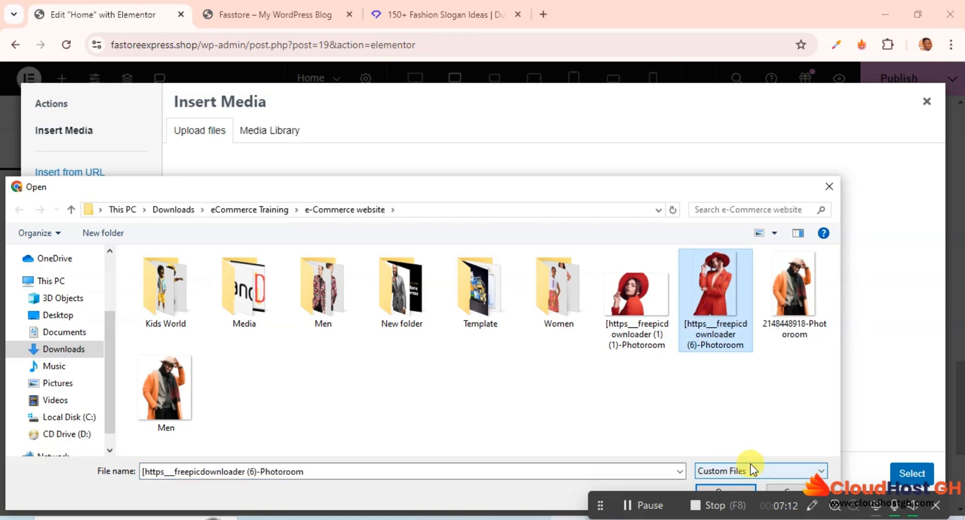
{"action": "left_click", "coordinate": [736, 483]}
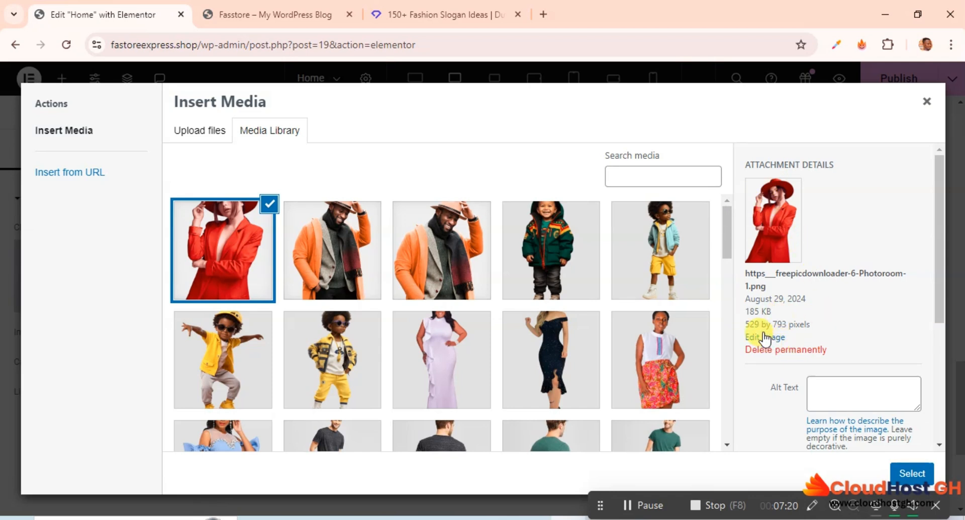
{"action": "left_click", "coordinate": [911, 473]}
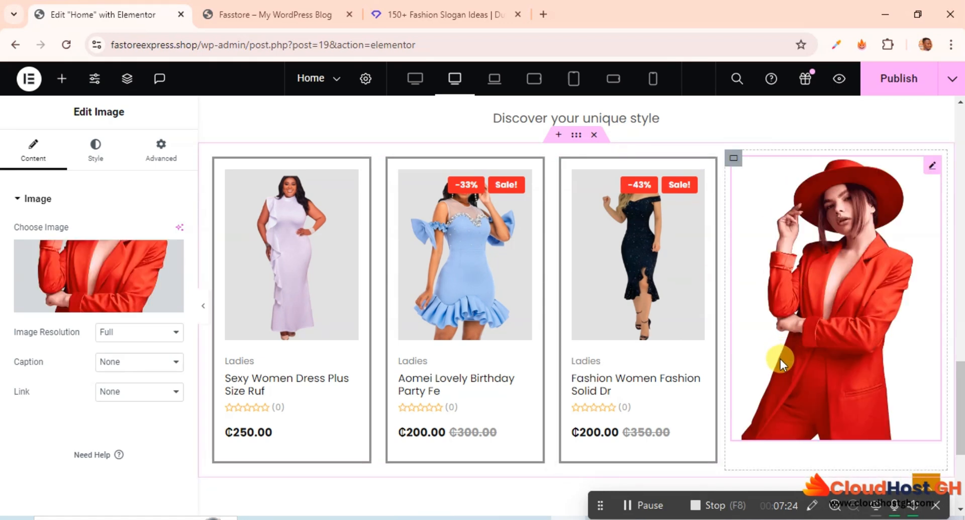
Clear the custom height of the woman's image in the Women Fashion section
{"action": "scroll", "coordinate": [780, 359], "scroll_direction": "down", "scroll_amount": 3}
{"action": "scroll", "coordinate": [784, 353], "scroll_direction": "up", "scroll_amount": 1}
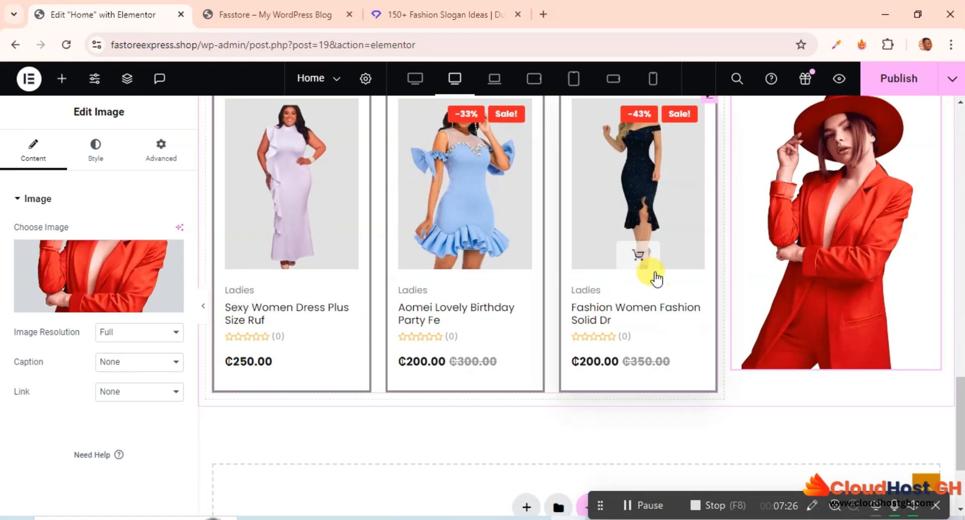
{"action": "scroll", "coordinate": [805, 306], "scroll_direction": "up", "scroll_amount": 2}
{"action": "scroll", "coordinate": [806, 306], "scroll_direction": "down", "scroll_amount": 1}
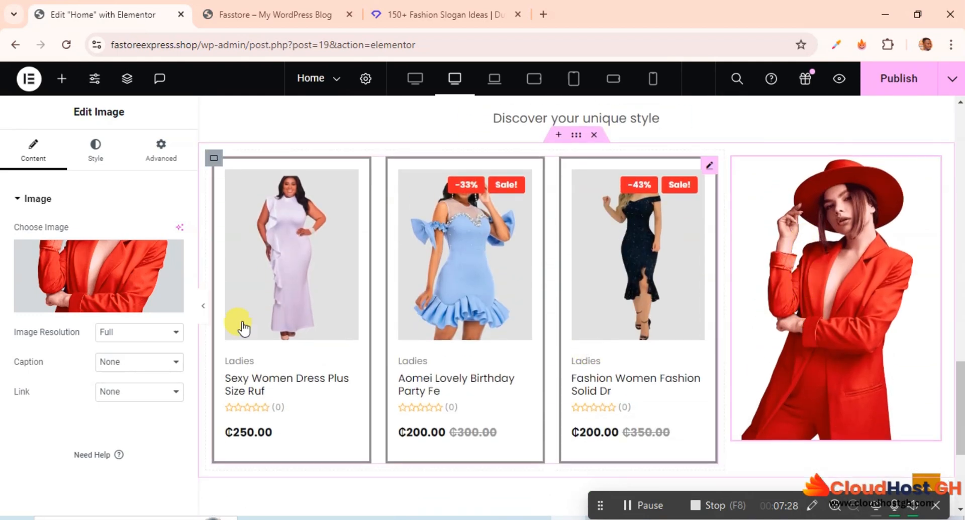
{"action": "left_click", "coordinate": [100, 150]}
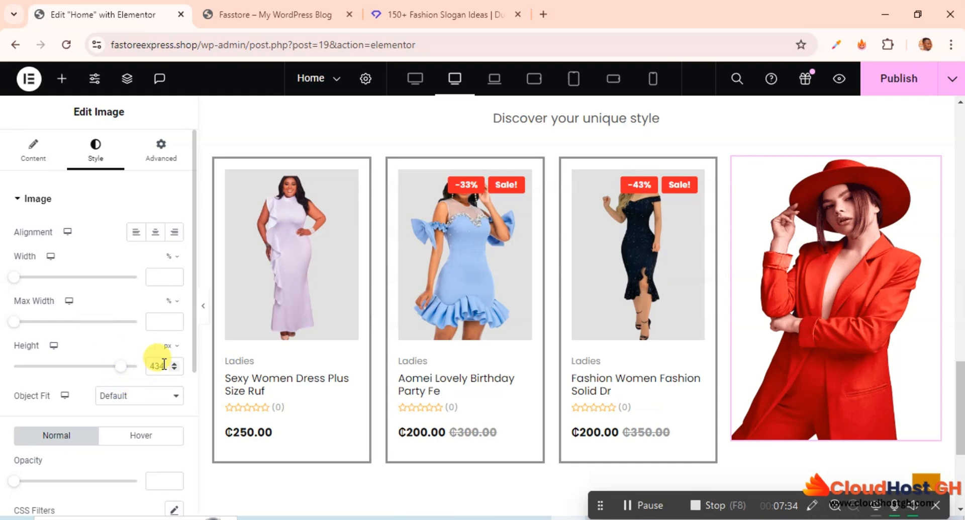
{"action": "key", "text": "BackSpace"}
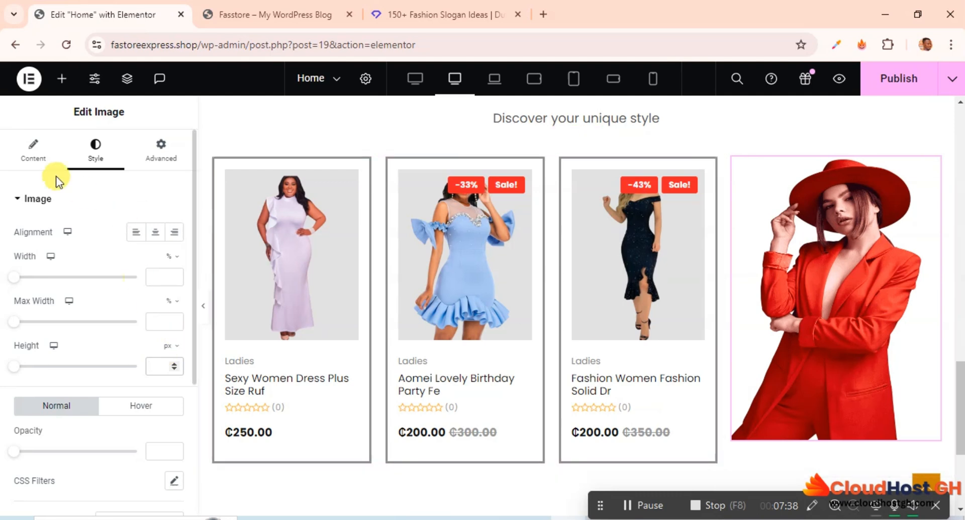
{"action": "left_click", "coordinate": [38, 153]}
{"action": "left_click", "coordinate": [131, 334]}
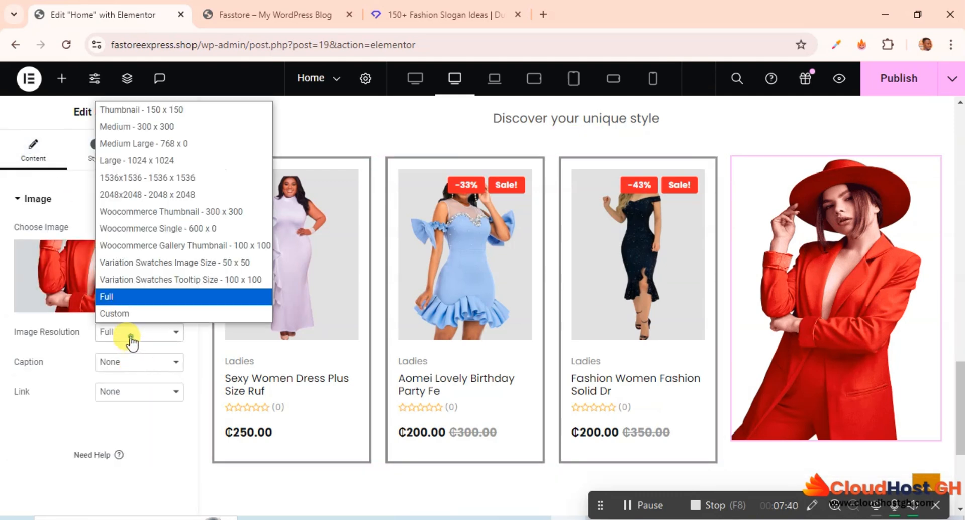
{"action": "left_click", "coordinate": [131, 303]}
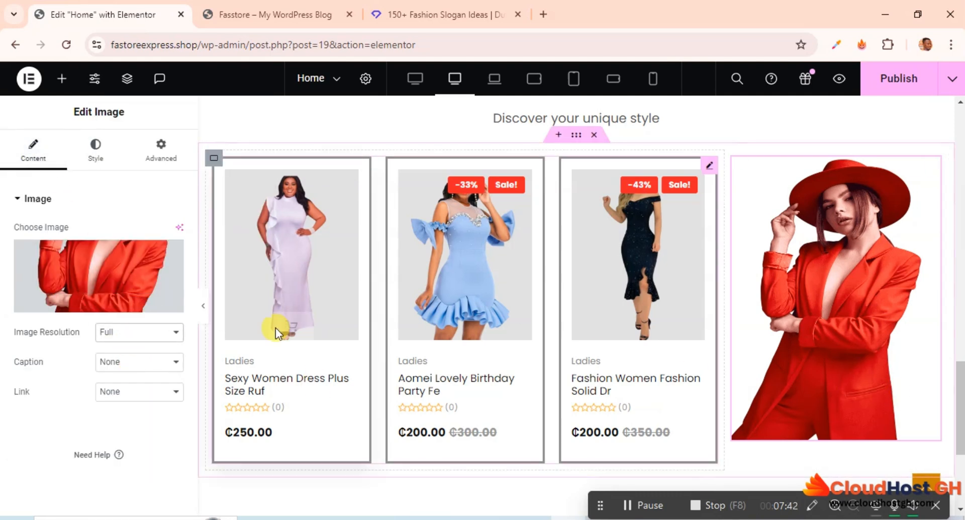
{"action": "left_click", "coordinate": [91, 157]}
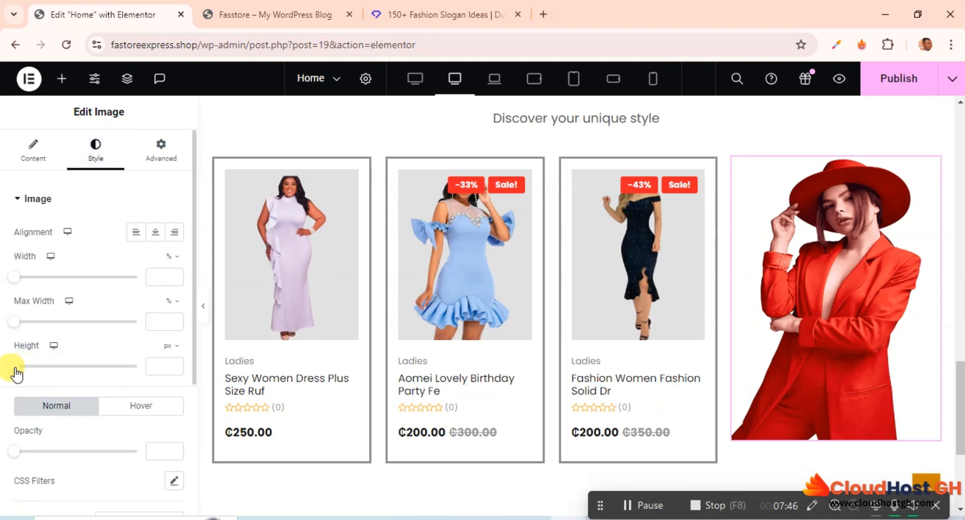
{"action": "mouse_move", "coordinate": [17, 372]}
{"action": "left_mouse_down"}
{"action": "mouse_move", "coordinate": [161, 363]}
{"action": "mouse_move", "coordinate": [45, 373]}
{"action": "mouse_move", "coordinate": [209, 377]}
{"action": "mouse_move", "coordinate": [11, 366]}
{"action": "left_mouse_up"}
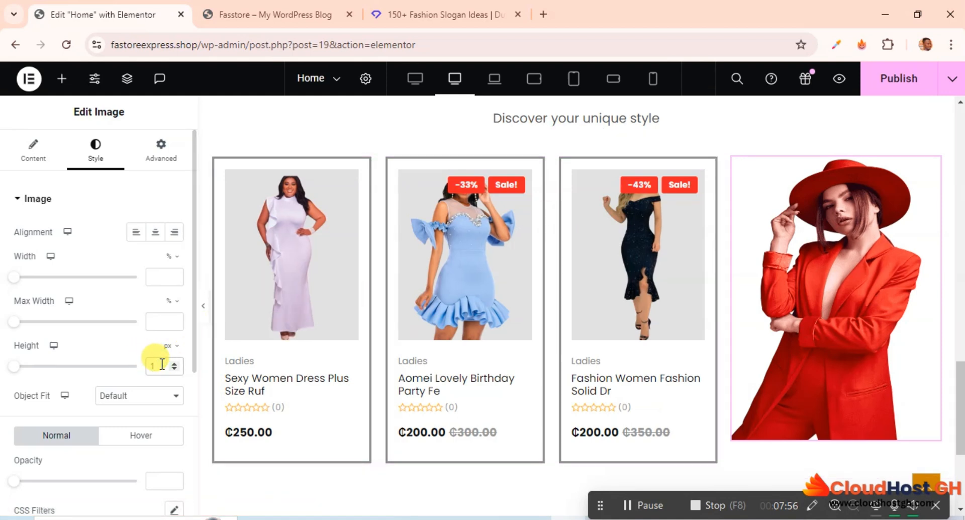
{"action": "key", "text": "BackSpace"}
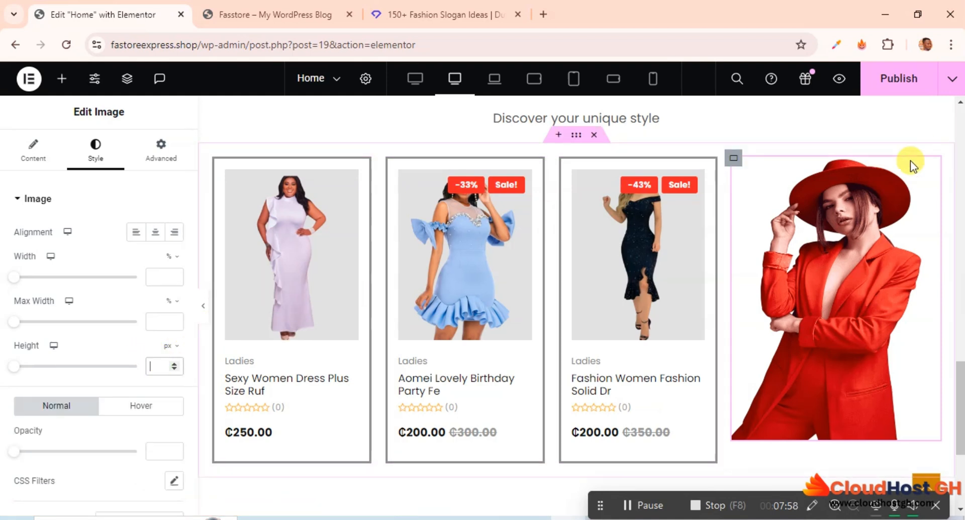
Publish the Home page and review the Men and Women Fashion sections with the editing panel hidden
{"action": "left_click", "coordinate": [866, 86]}
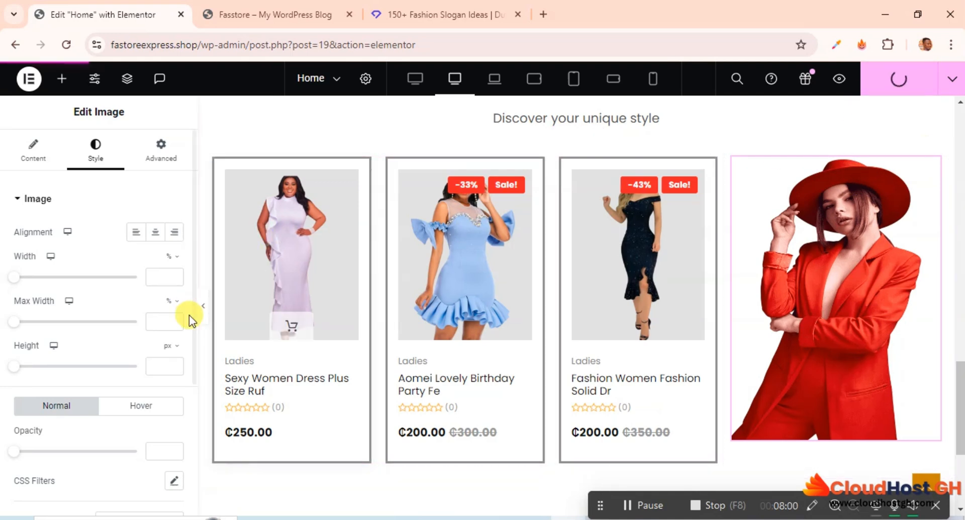
{"action": "left_click", "coordinate": [202, 308]}
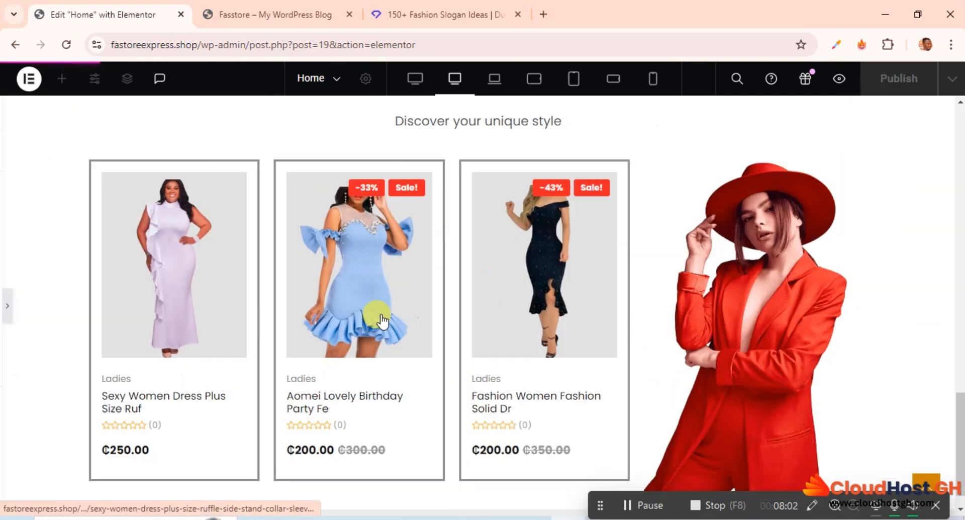
{"action": "scroll", "coordinate": [531, 315], "scroll_direction": "down", "scroll_amount": 1}
{"action": "scroll", "coordinate": [531, 314], "scroll_direction": "up", "scroll_amount": 3}
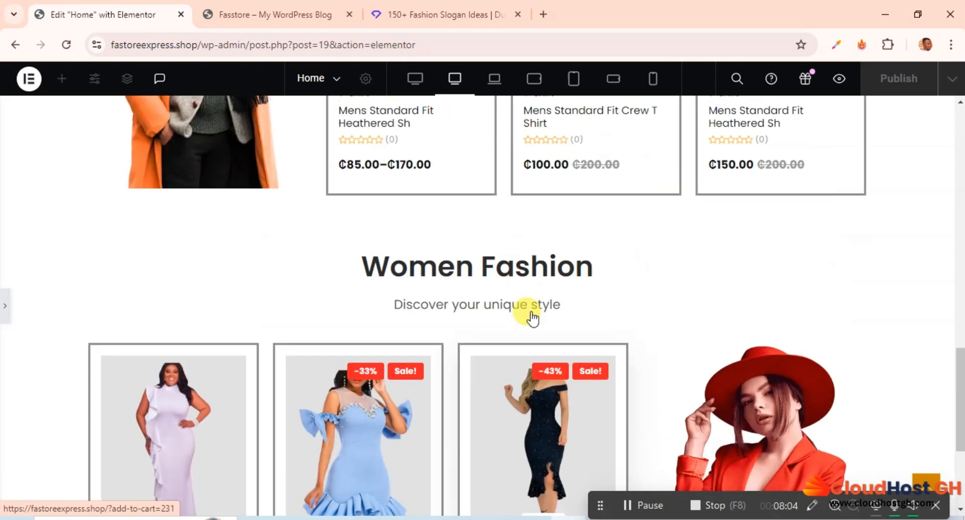
{"action": "scroll", "coordinate": [530, 314], "scroll_direction": "down", "scroll_amount": 3}
{"action": "scroll", "coordinate": [532, 315], "scroll_direction": "up", "scroll_amount": 10}
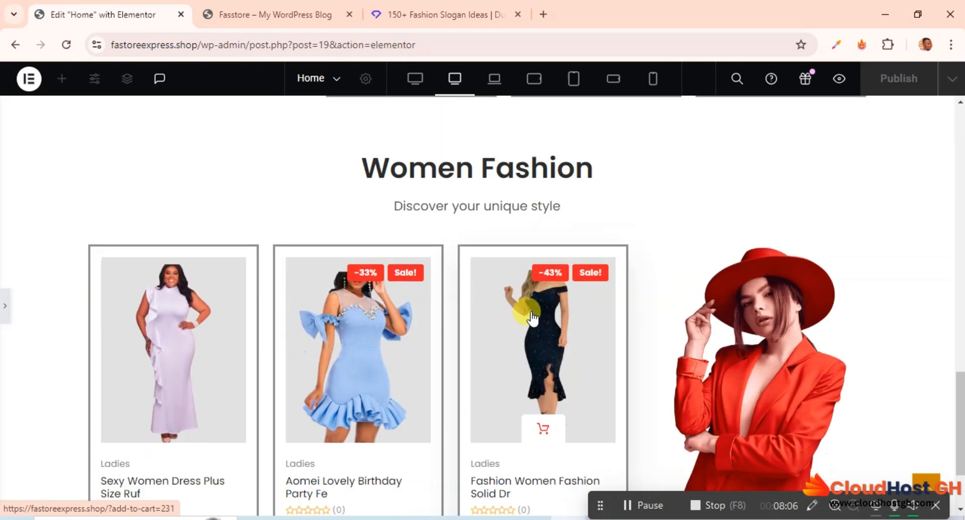
{"action": "scroll", "coordinate": [526, 310], "scroll_direction": "down", "scroll_amount": 12}
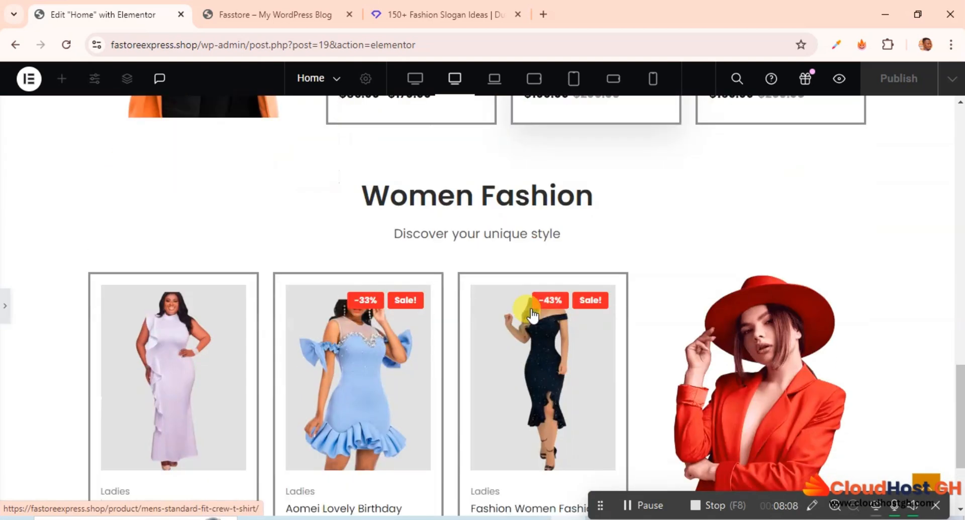
{"action": "scroll", "coordinate": [517, 281], "scroll_direction": "up", "scroll_amount": 3}
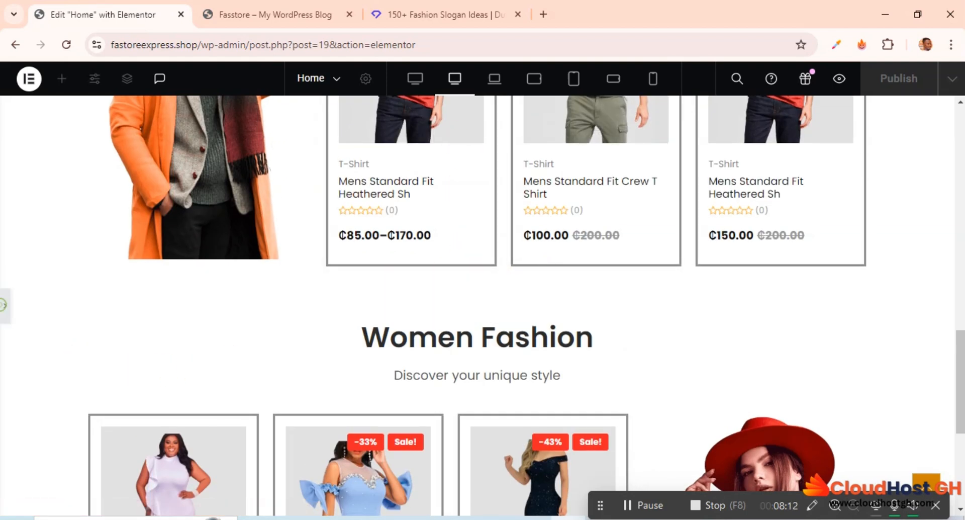
Give the Women Fashion heading container a classic background in solid grey #949494
{"action": "left_click", "coordinate": [2, 304]}
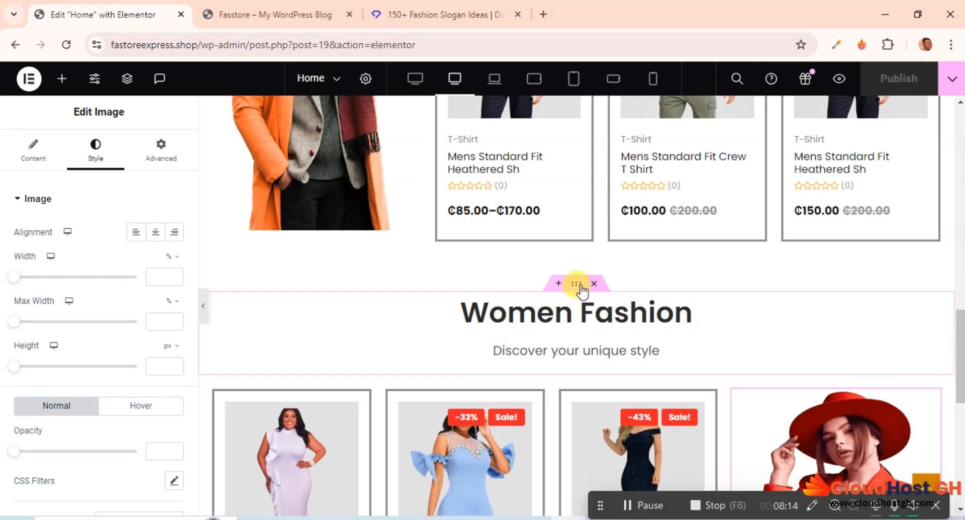
{"action": "left_click", "coordinate": [577, 308]}
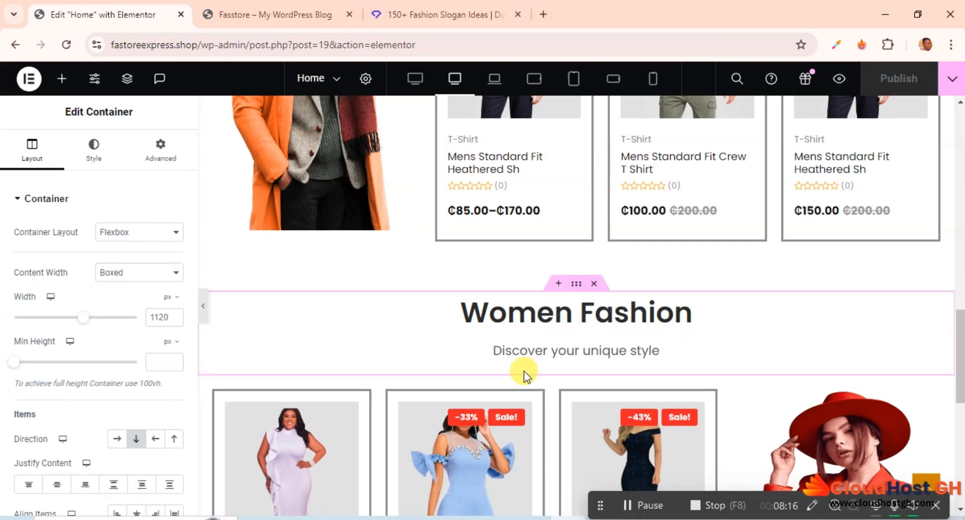
{"action": "scroll", "coordinate": [565, 322], "scroll_direction": "down", "scroll_amount": 1}
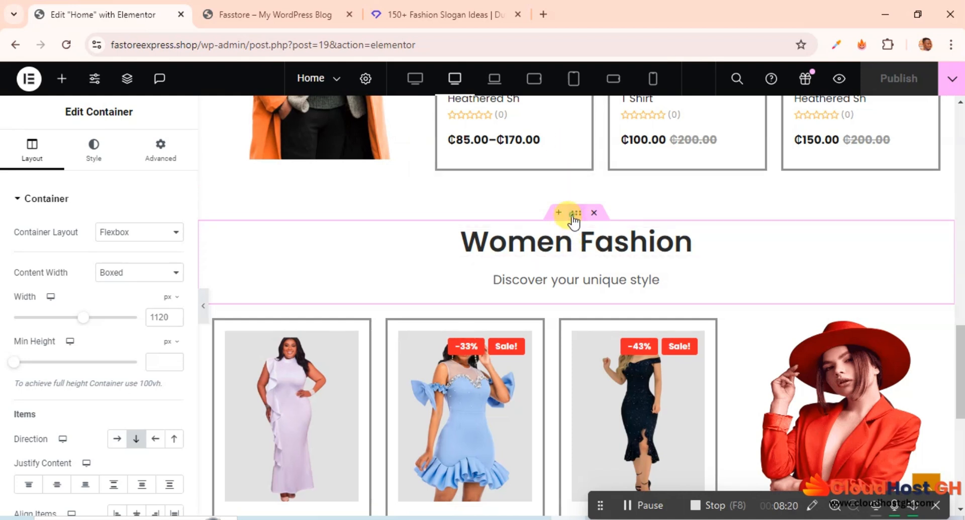
{"action": "left_click", "coordinate": [160, 149]}
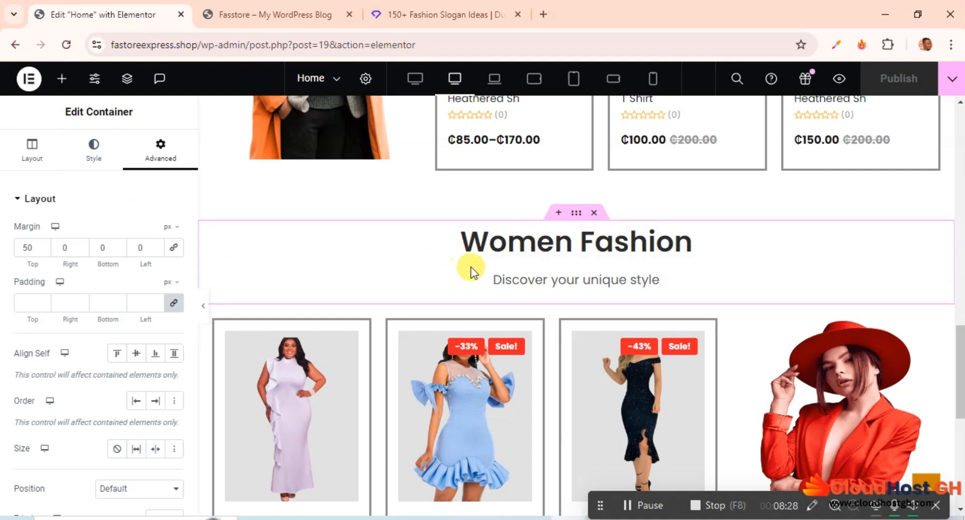
{"action": "left_click", "coordinate": [75, 166]}
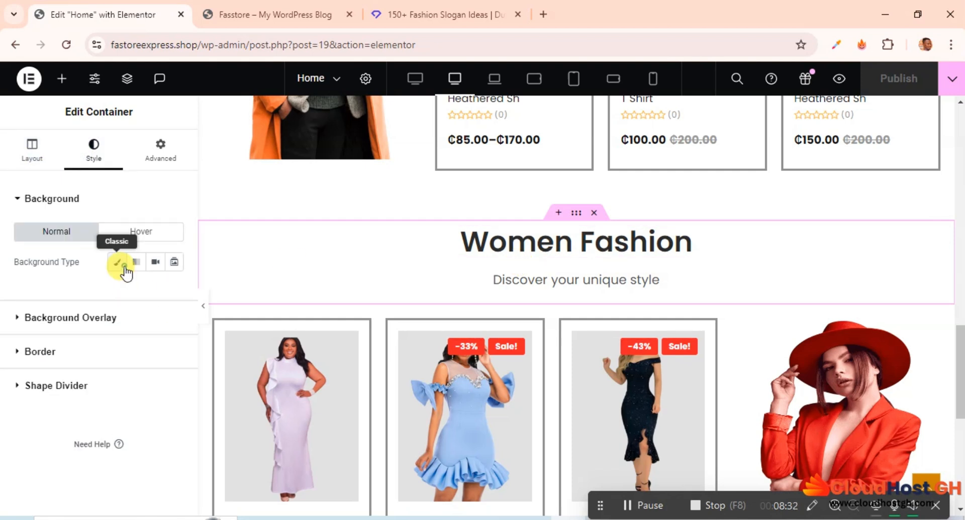
{"action": "left_click", "coordinate": [117, 262]}
{"action": "left_click", "coordinate": [172, 296]}
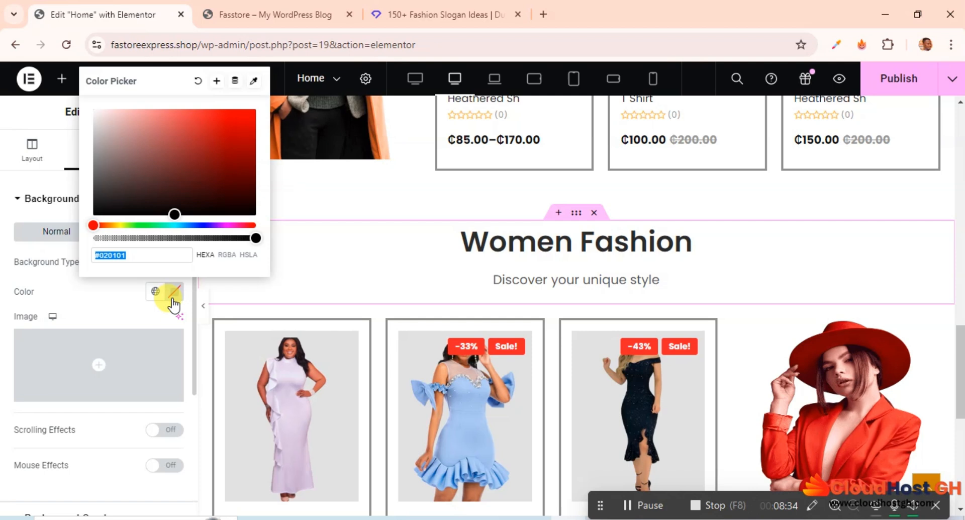
{"action": "left_click_drag", "start_coordinate": [101, 146], "coordinate": [70, 154]}
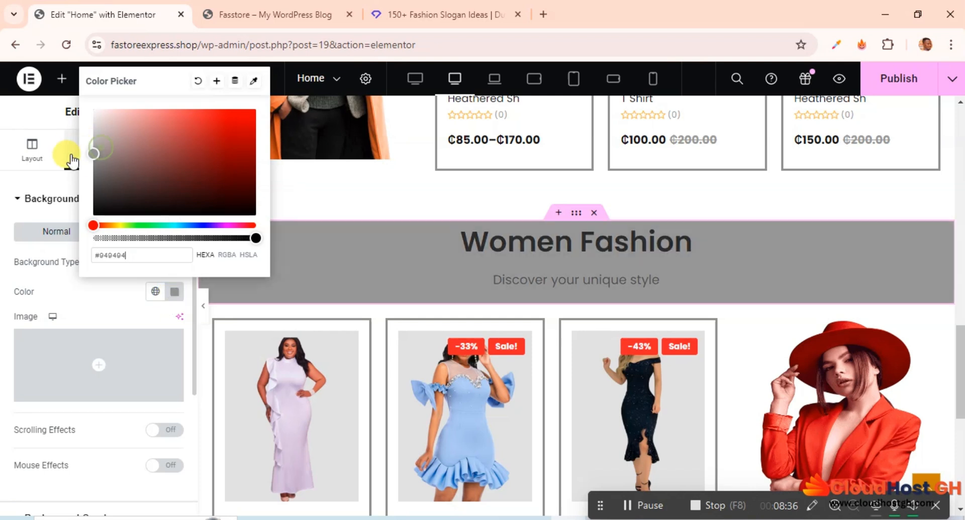
{"action": "left_click", "coordinate": [107, 305]}
Add a classic background overlay to the Women Fashion heading container and set its opacity to 0.07
{"action": "left_click", "coordinate": [111, 210]}
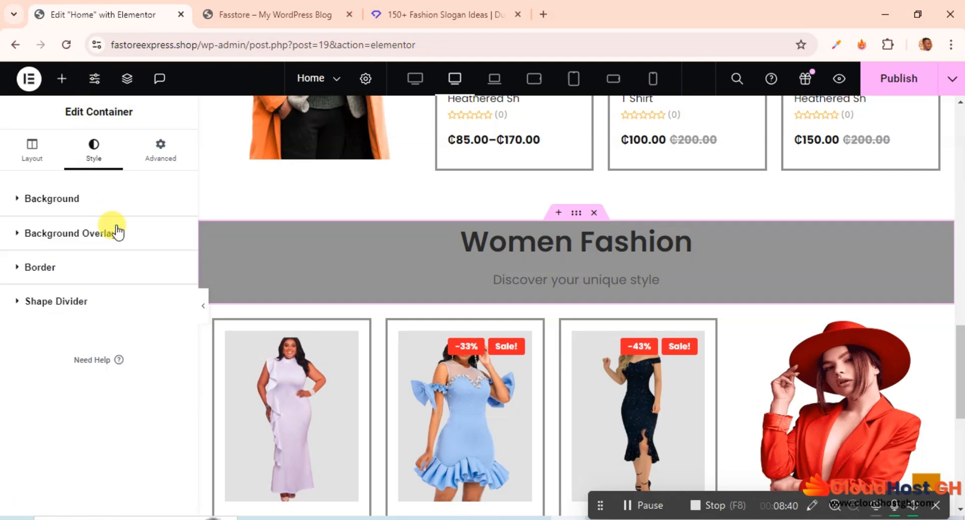
{"action": "left_click", "coordinate": [115, 236]}
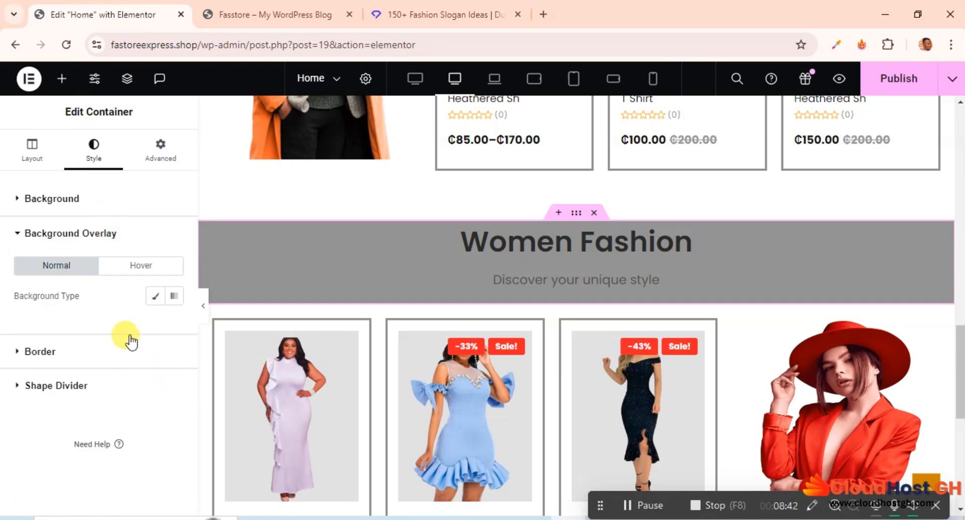
{"action": "left_click", "coordinate": [154, 298]}
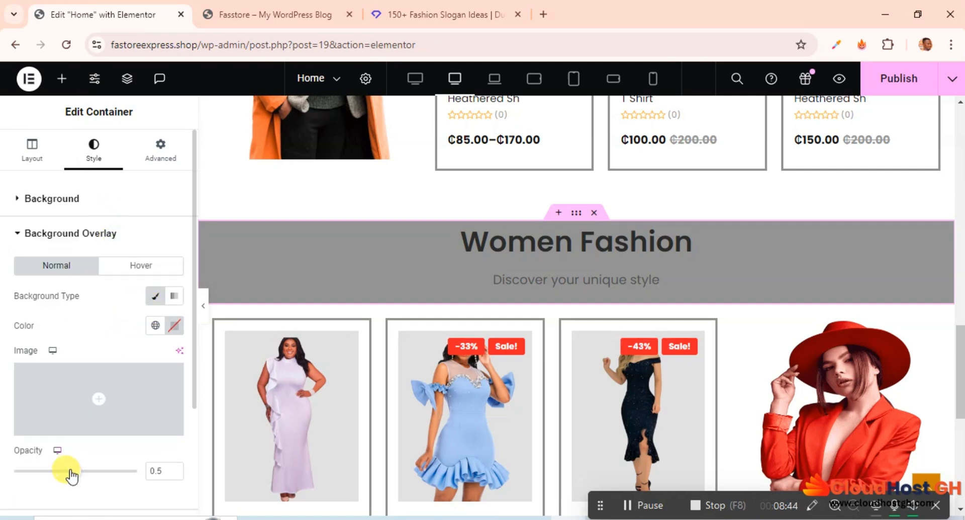
{"action": "left_click_drag", "start_coordinate": [79, 473], "coordinate": [55, 473]}
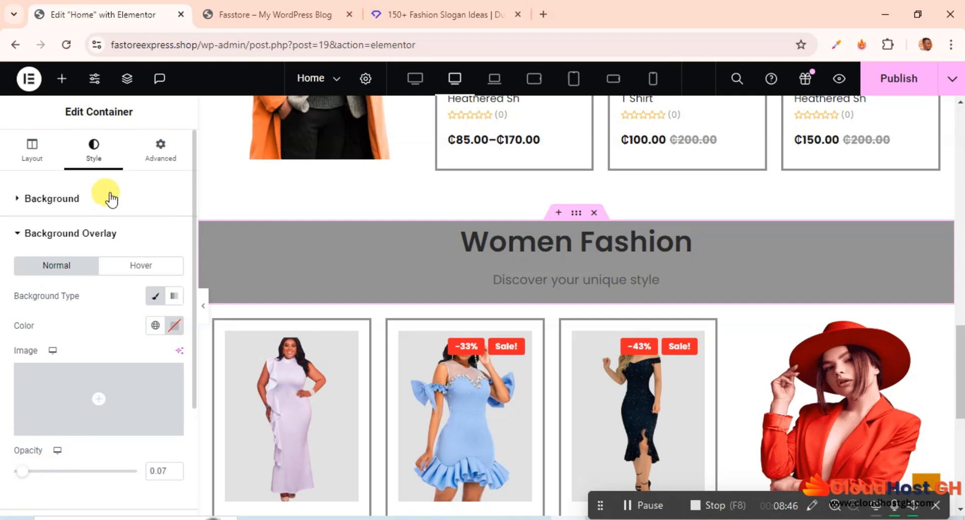
Lower the transparency value of the heading container's grey background color to make it #94949424
{"action": "left_click", "coordinate": [76, 200]}
{"action": "left_click", "coordinate": [77, 204]}
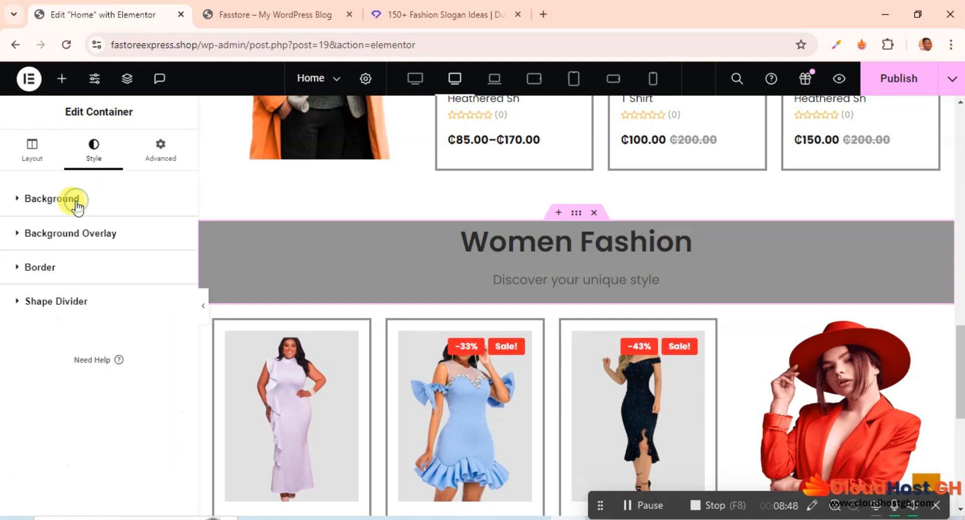
{"action": "left_click", "coordinate": [77, 204]}
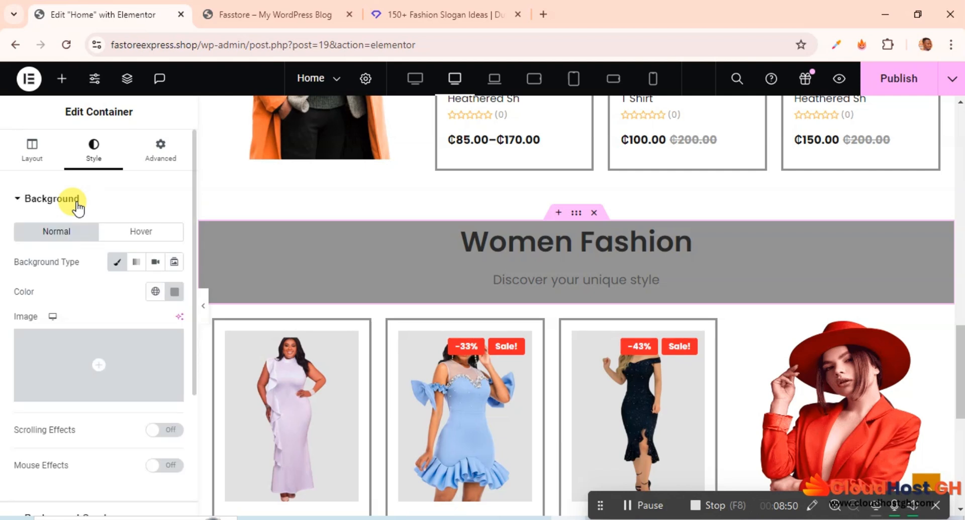
{"action": "left_click", "coordinate": [175, 292]}
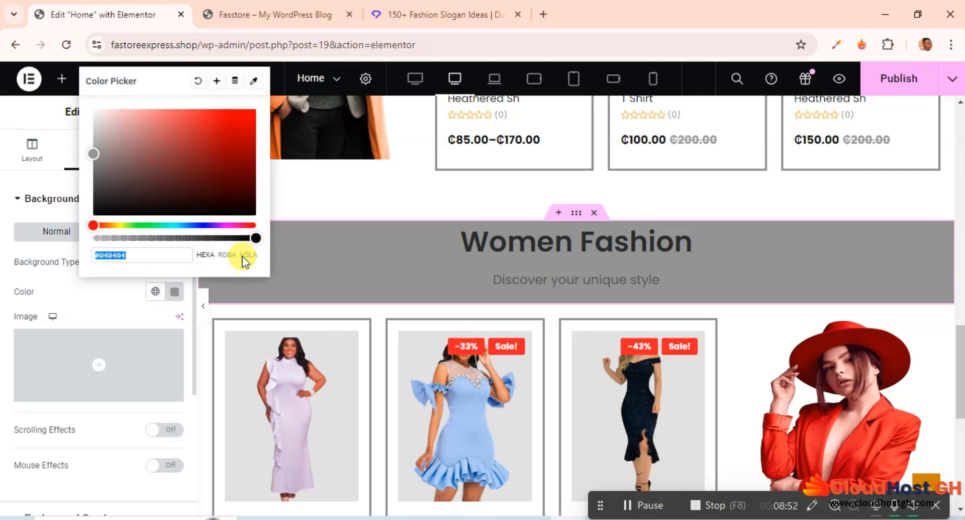
{"action": "left_click_drag", "start_coordinate": [253, 239], "coordinate": [131, 247]}
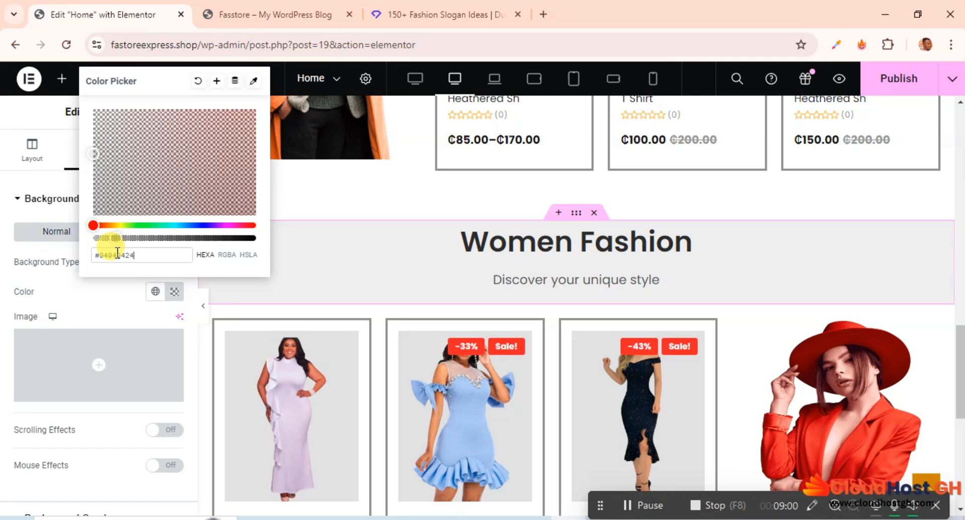
{"action": "left_click", "coordinate": [121, 280]}
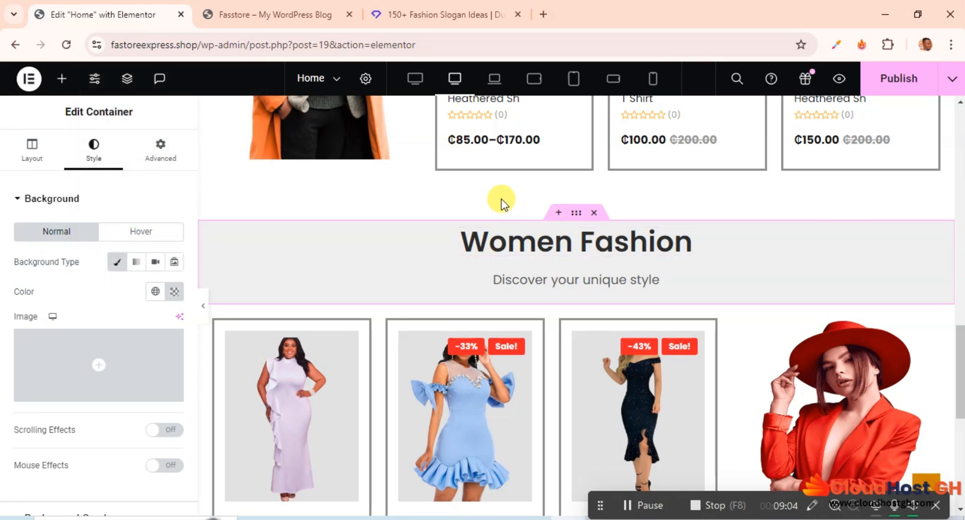
Publish the Home page and check the Women Fashion heading band on the live store page
{"action": "left_click", "coordinate": [887, 82]}
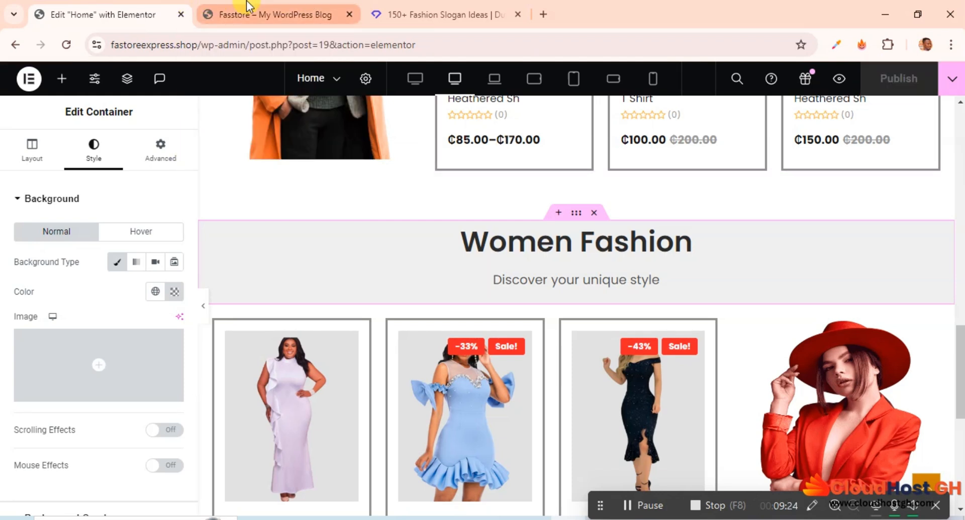
{"action": "left_click", "coordinate": [279, 9]}
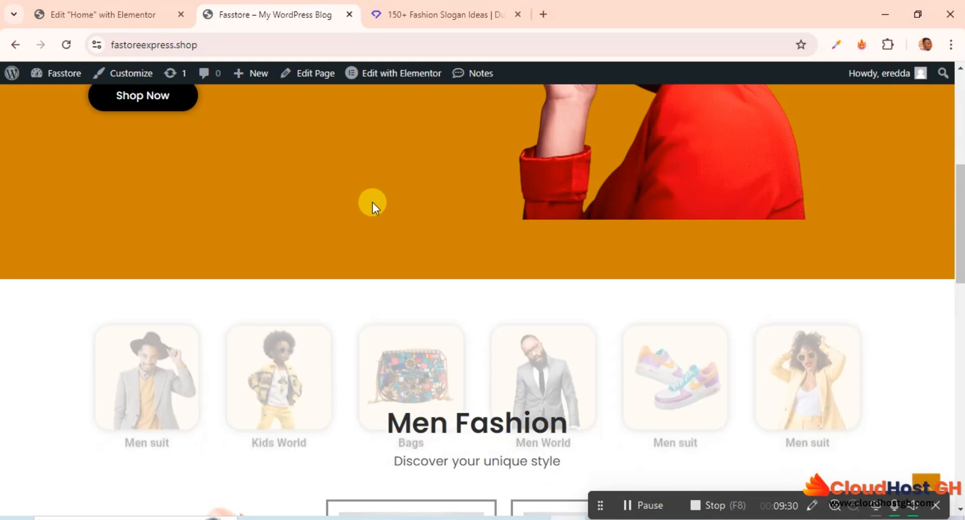
{"action": "scroll", "coordinate": [374, 205], "scroll_direction": "down", "scroll_amount": 12}
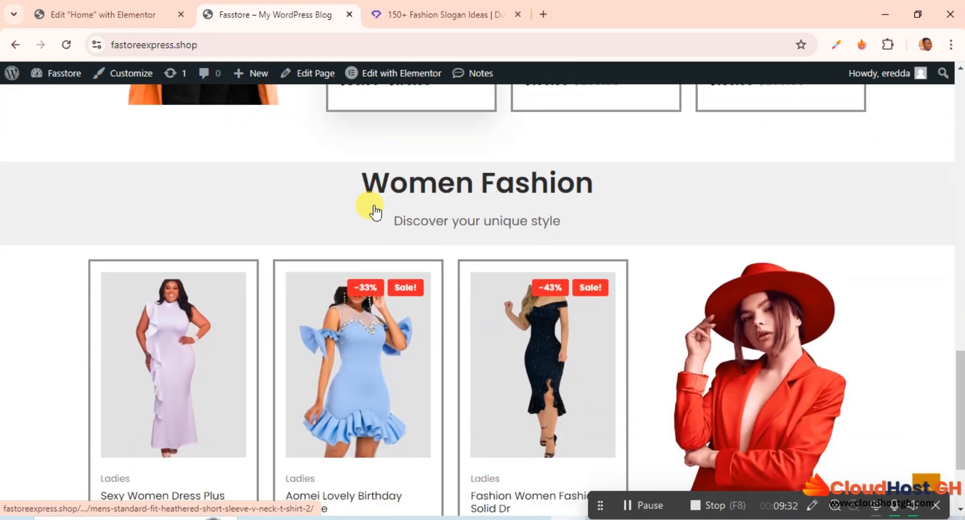
{"action": "left_click_drag", "start_coordinate": [378, 162], "coordinate": [586, 193]}
{"action": "left_click", "coordinate": [586, 193]}
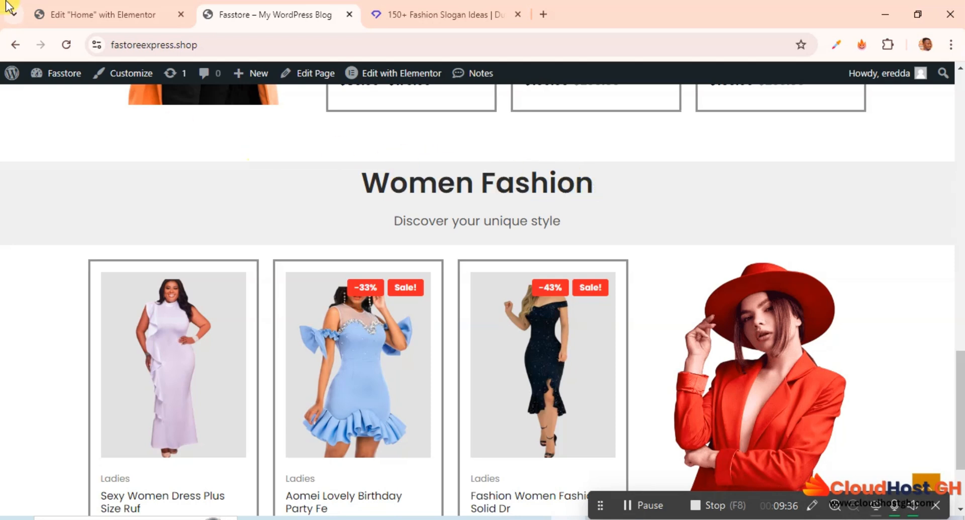
Back in the Elementor editor, unlink the heading container's padding and set it to 50 px top and 30 px bottom
{"action": "left_click", "coordinate": [118, 14]}
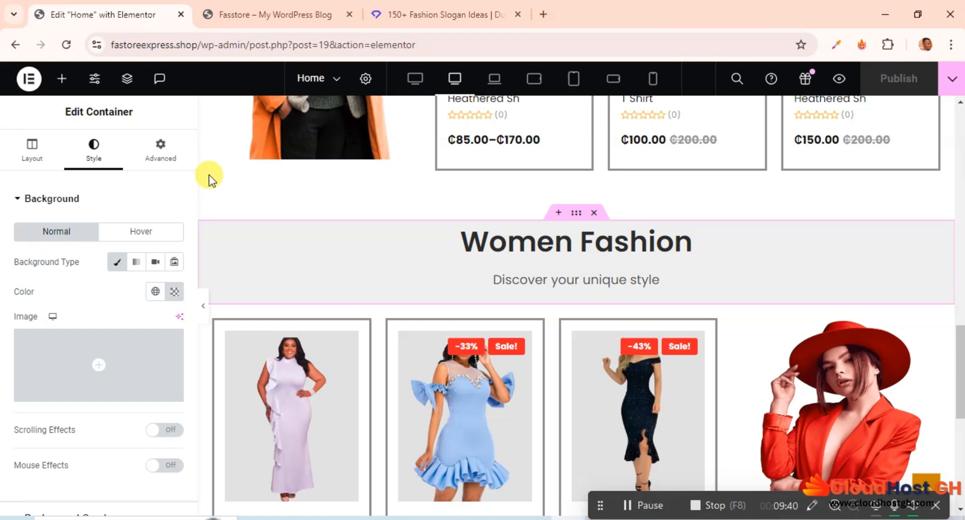
{"action": "left_click", "coordinate": [146, 158]}
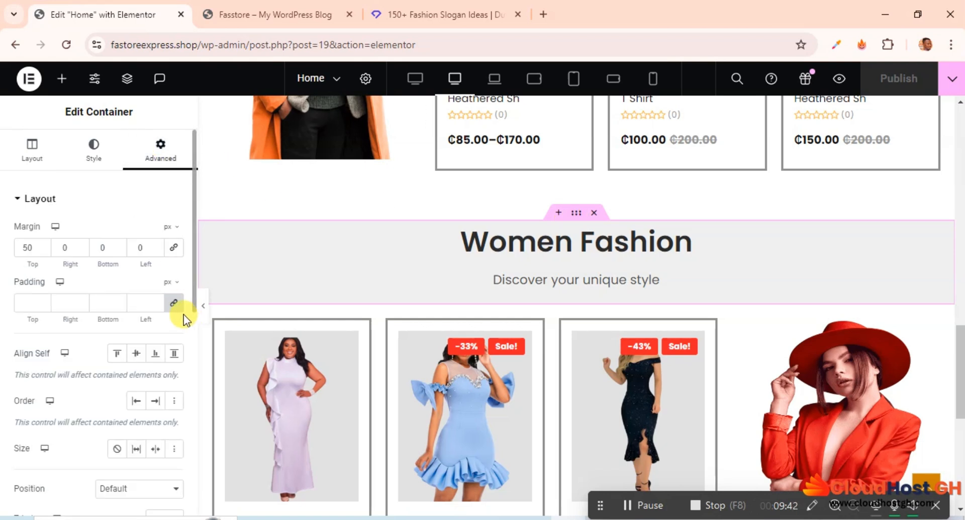
{"action": "left_click", "coordinate": [173, 303]}
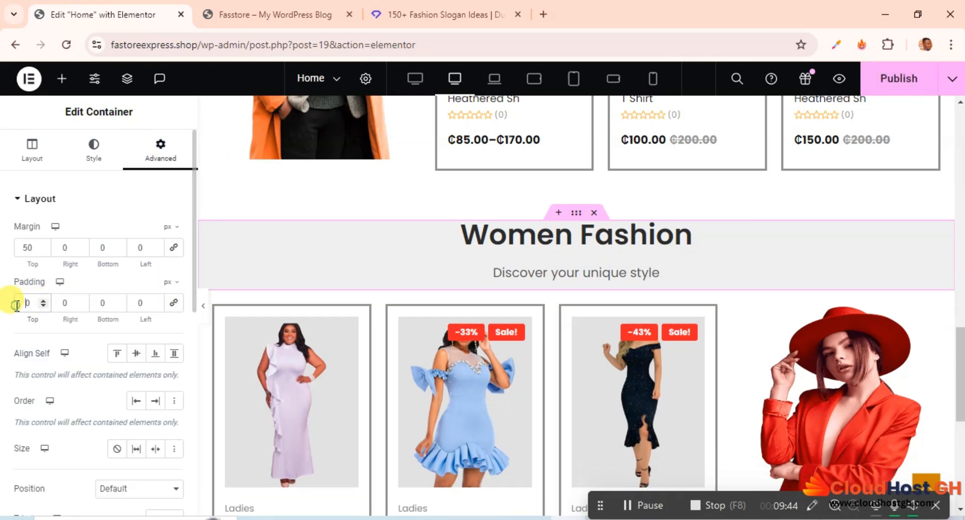
{"action": "type", "text": "5"}
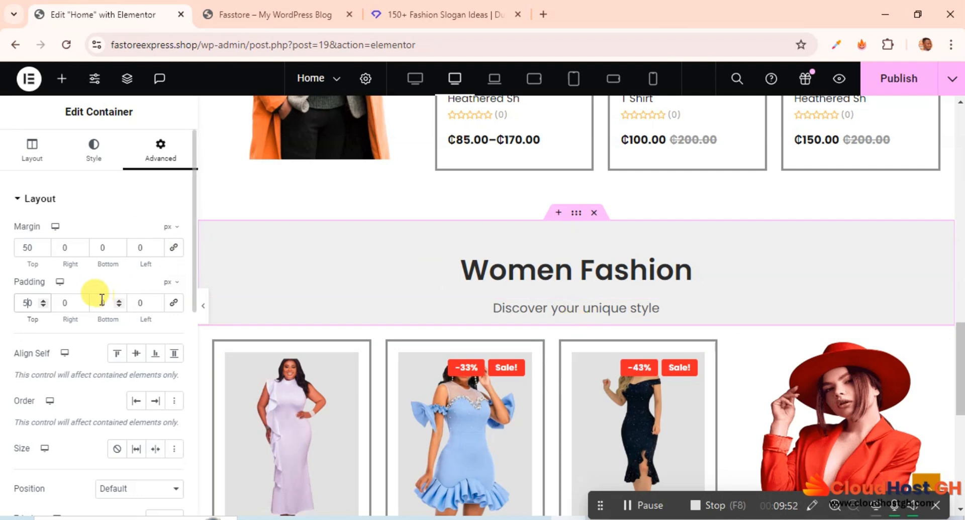
{"action": "type", "text": "3"}
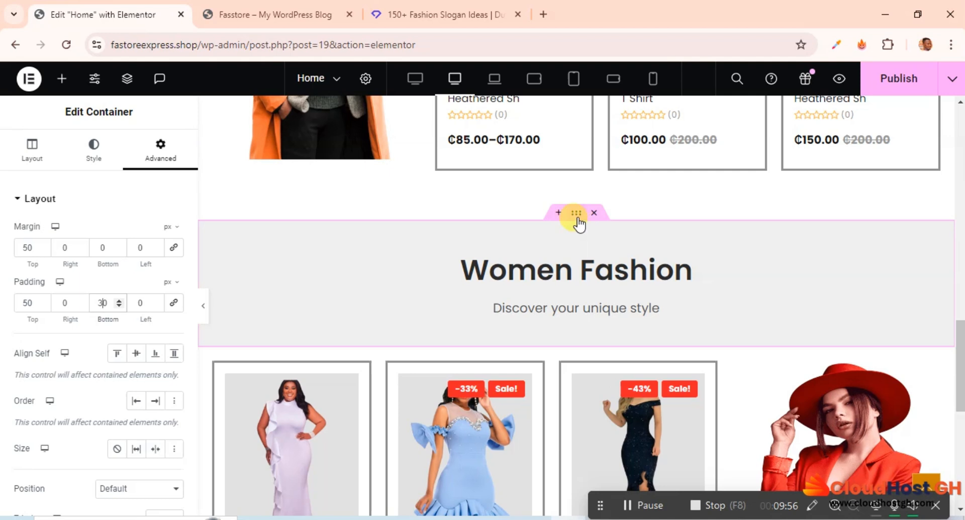
Save the heading container's background color #94949424 as a new global color
{"action": "left_click", "coordinate": [100, 161]}
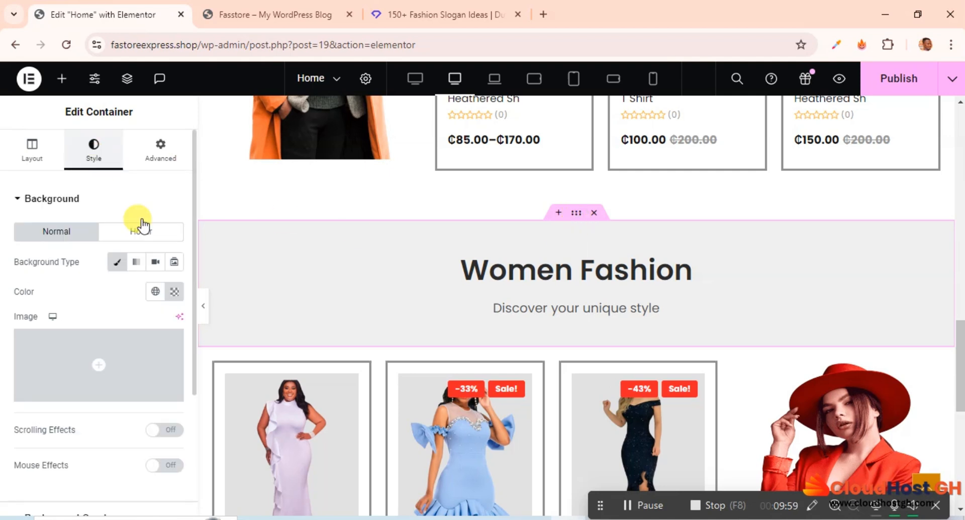
{"action": "left_click", "coordinate": [173, 294]}
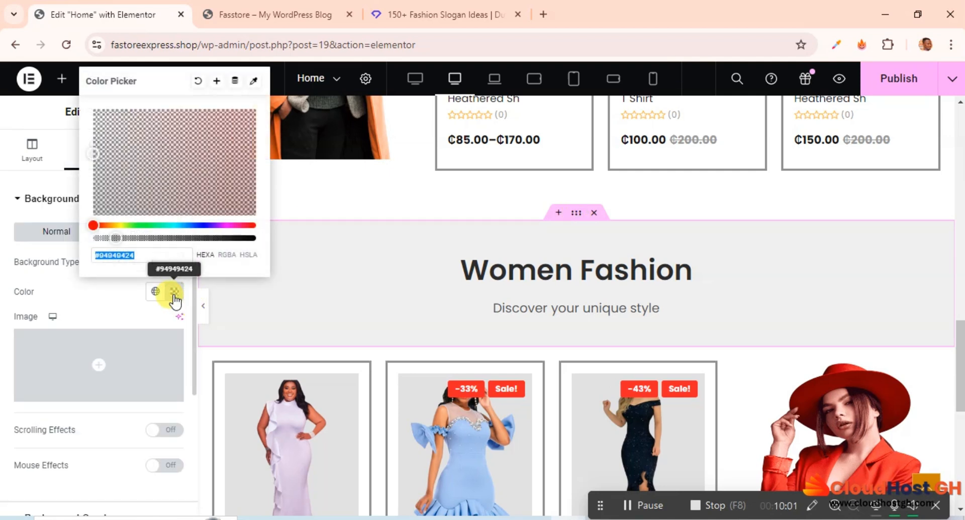
{"action": "left_click", "coordinate": [214, 81]}
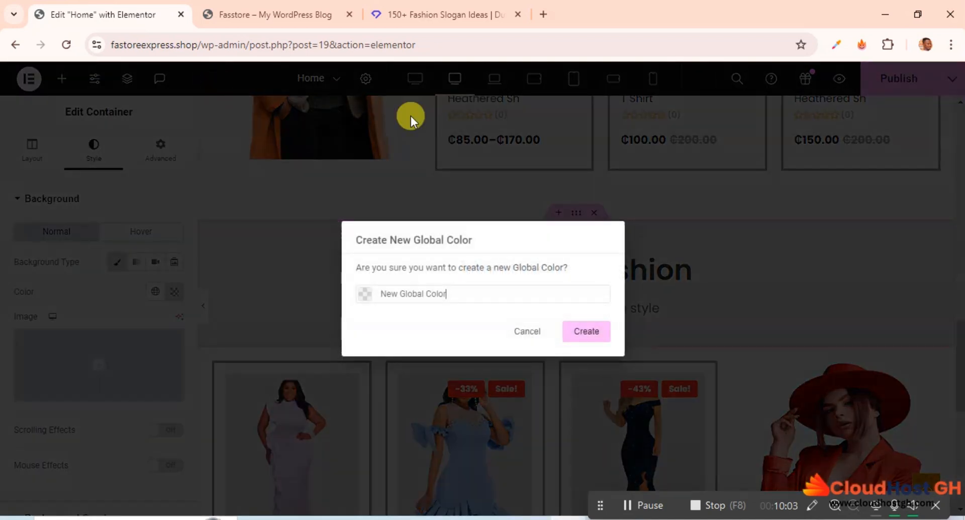
{"action": "left_click", "coordinate": [587, 332]}
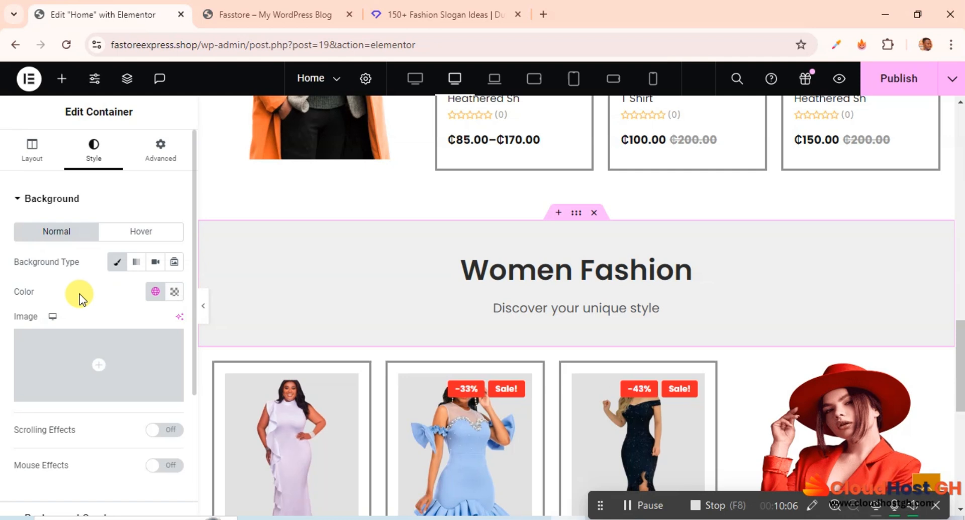
Give the Women Fashion products container a classic background using the saved New Global Color #94949424
{"action": "scroll", "coordinate": [653, 270], "scroll_direction": "down", "scroll_amount": 3}
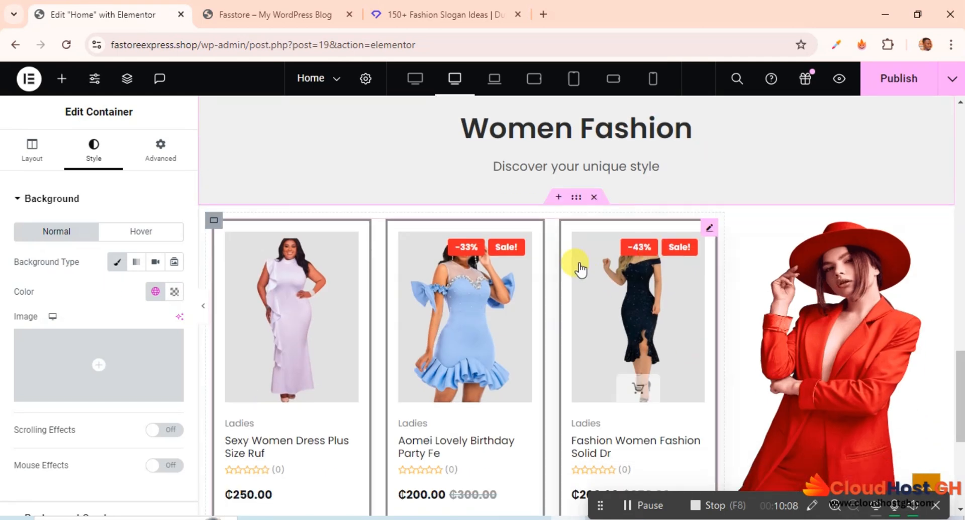
{"action": "left_click", "coordinate": [585, 213]}
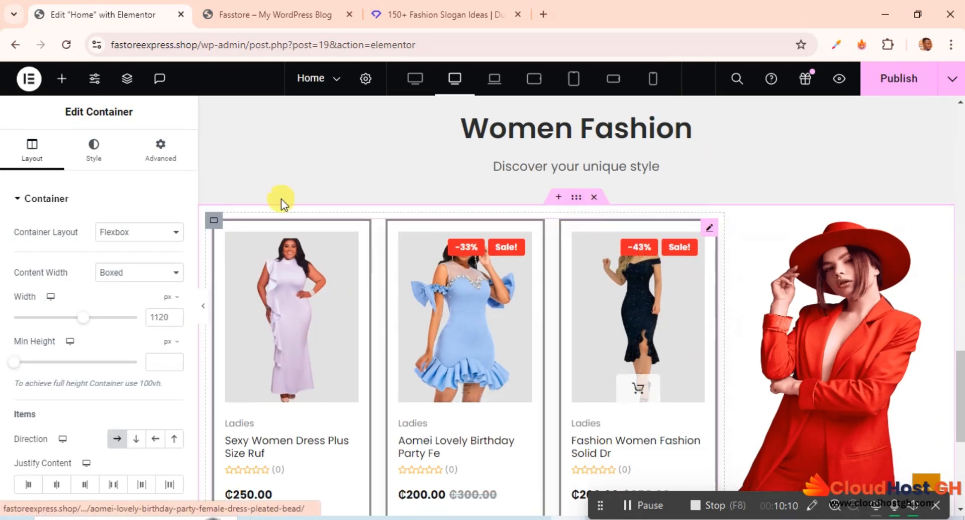
{"action": "left_click", "coordinate": [93, 150]}
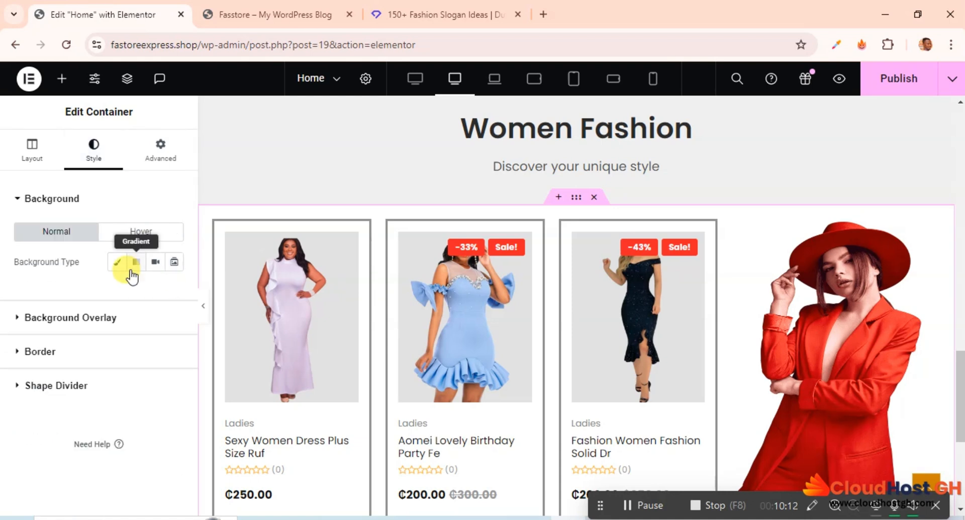
{"action": "left_click", "coordinate": [117, 262]}
{"action": "left_click", "coordinate": [172, 292]}
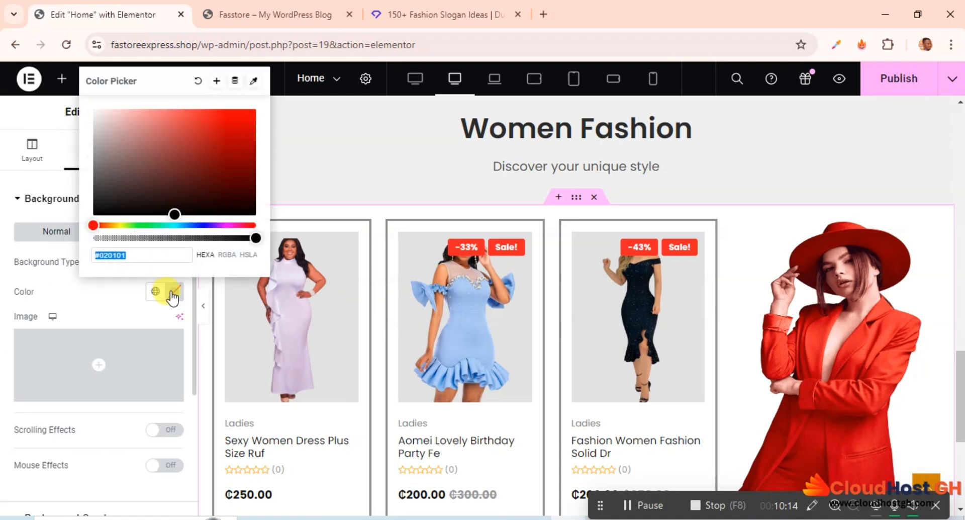
{"action": "left_click", "coordinate": [115, 293]}
{"action": "left_click", "coordinate": [156, 293]}
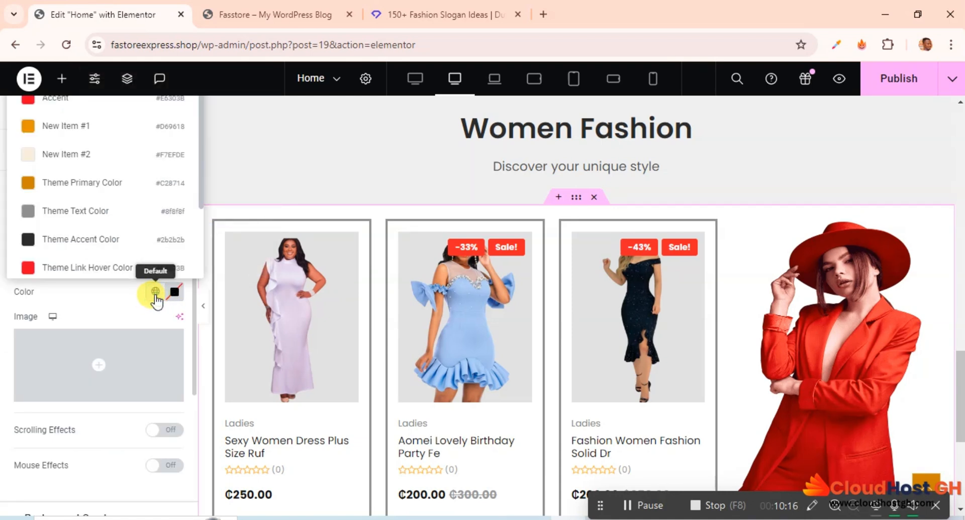
{"action": "scroll", "coordinate": [151, 224], "scroll_direction": "down", "scroll_amount": 2}
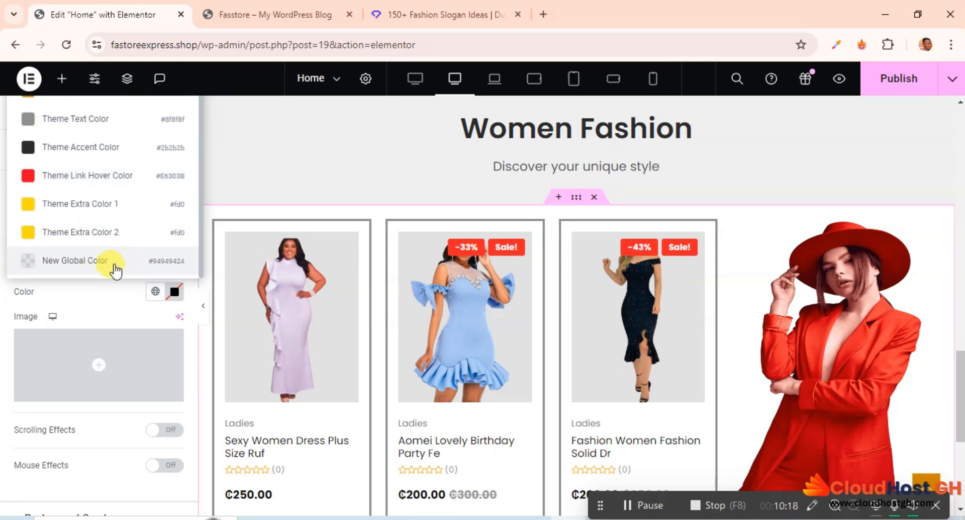
{"action": "left_click", "coordinate": [108, 261]}
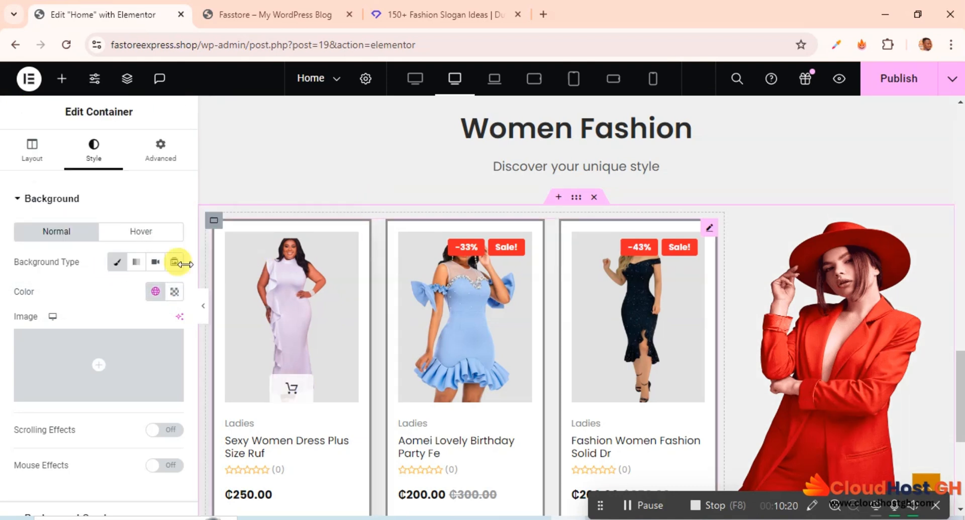
Publish the Home page, open its preview in a new tab and close the old store page tab
{"action": "scroll", "coordinate": [443, 282], "scroll_direction": "down", "scroll_amount": 5}
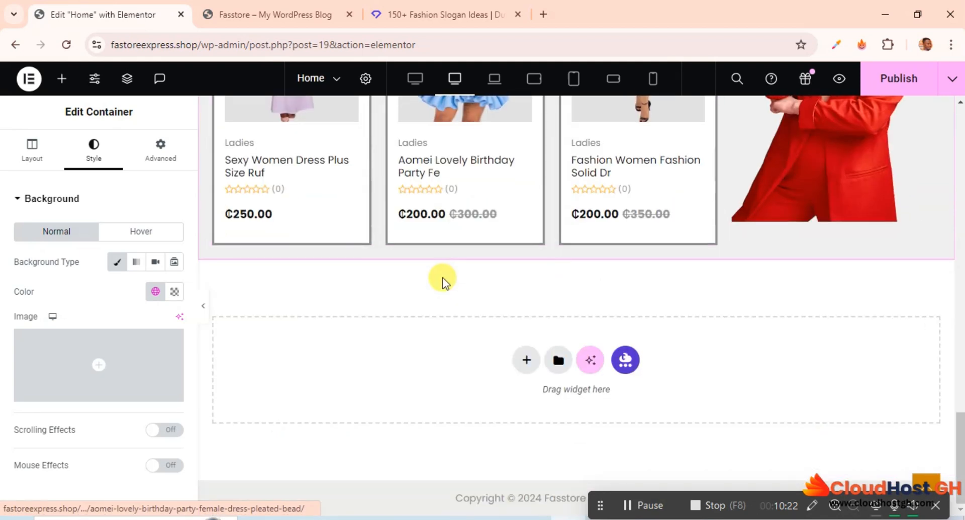
{"action": "scroll", "coordinate": [445, 272], "scroll_direction": "up", "scroll_amount": 3}
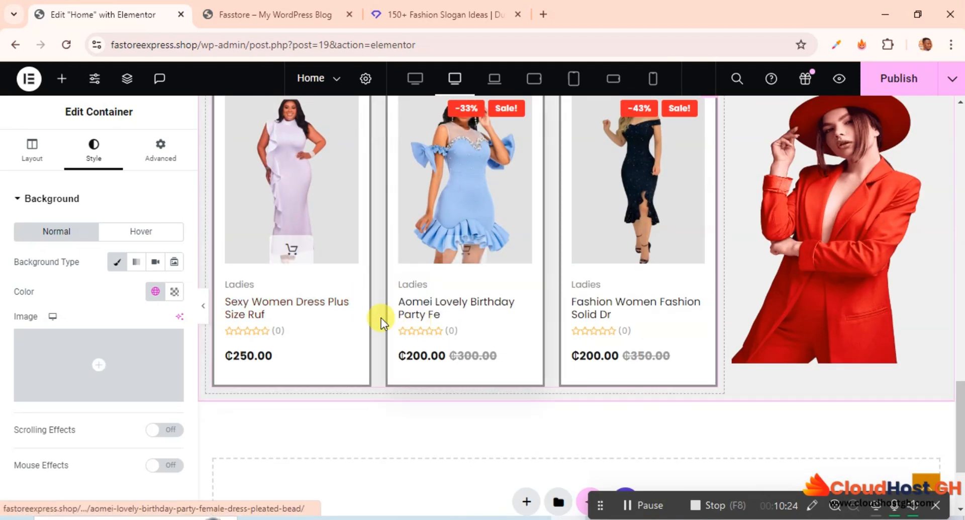
{"action": "scroll", "coordinate": [480, 304], "scroll_direction": "up", "scroll_amount": 1}
{"action": "scroll", "coordinate": [480, 305], "scroll_direction": "up", "scroll_amount": 4}
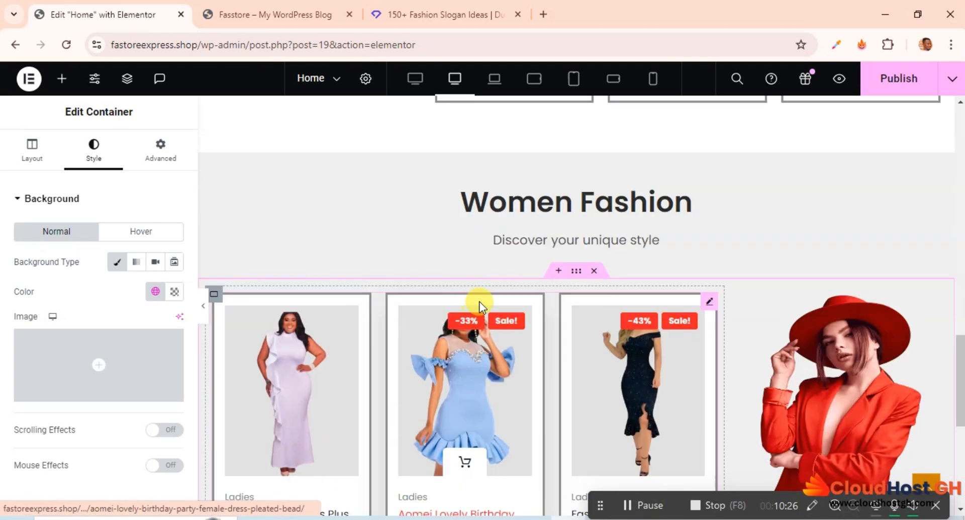
{"action": "scroll", "coordinate": [522, 298], "scroll_direction": "down", "scroll_amount": 4}
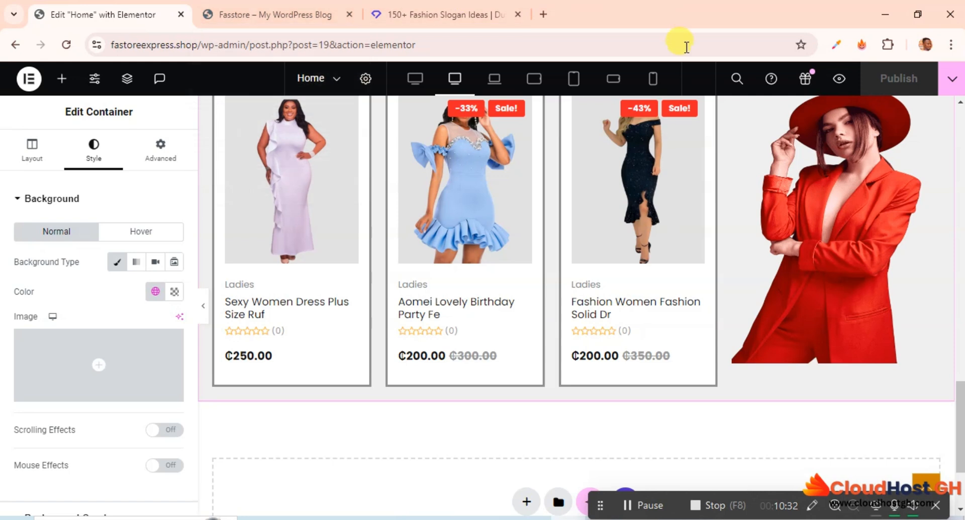
{"action": "left_click", "coordinate": [838, 80]}
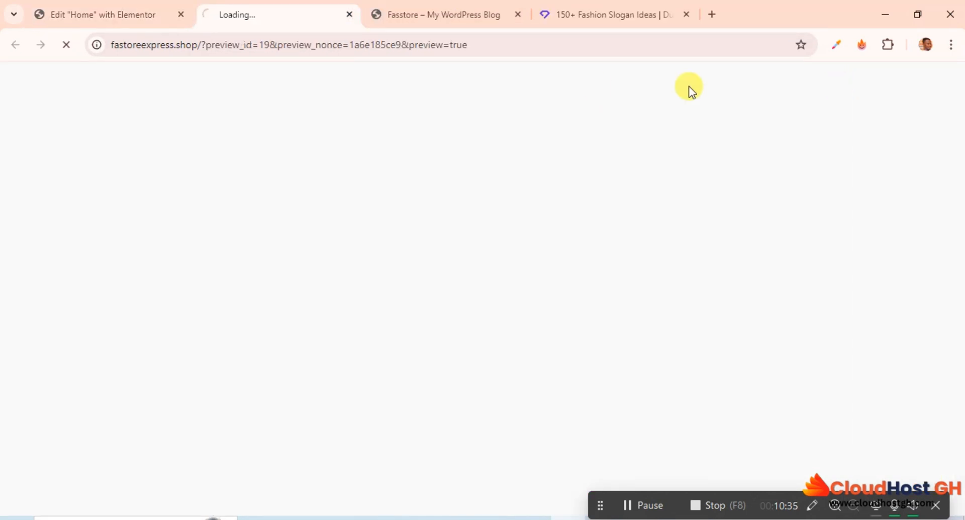
{"action": "left_click", "coordinate": [518, 14]}
Examine the background and spacing of the Women Fashion section against the Men Fashion section on the preview page
{"action": "scroll", "coordinate": [426, 181], "scroll_direction": "down", "scroll_amount": 6}
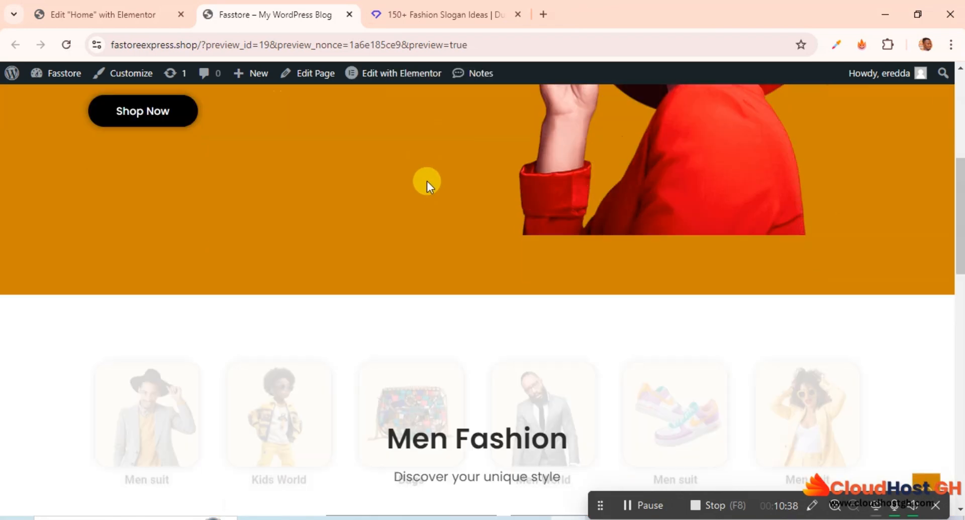
{"action": "scroll", "coordinate": [427, 181], "scroll_direction": "down", "scroll_amount": 12}
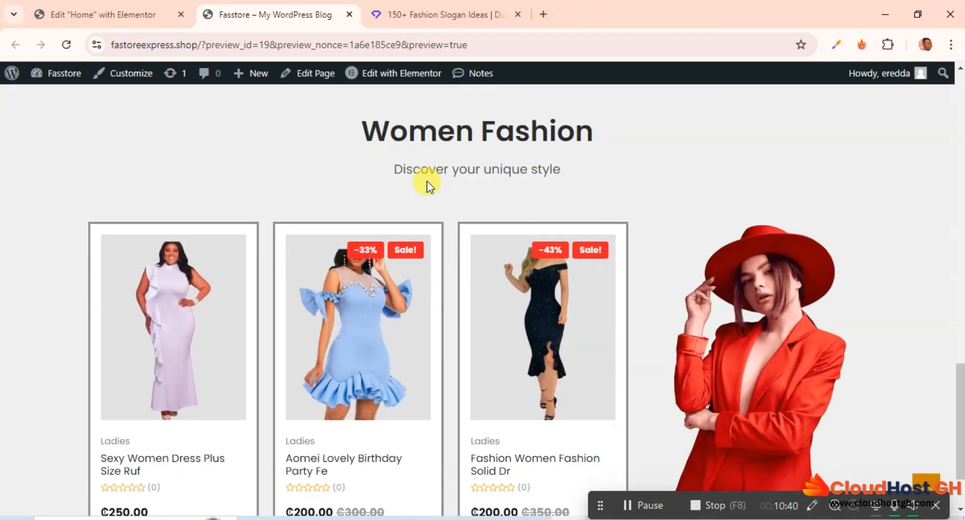
{"action": "scroll", "coordinate": [460, 145], "scroll_direction": "down", "scroll_amount": 2}
{"action": "scroll", "coordinate": [466, 157], "scroll_direction": "up", "scroll_amount": 9}
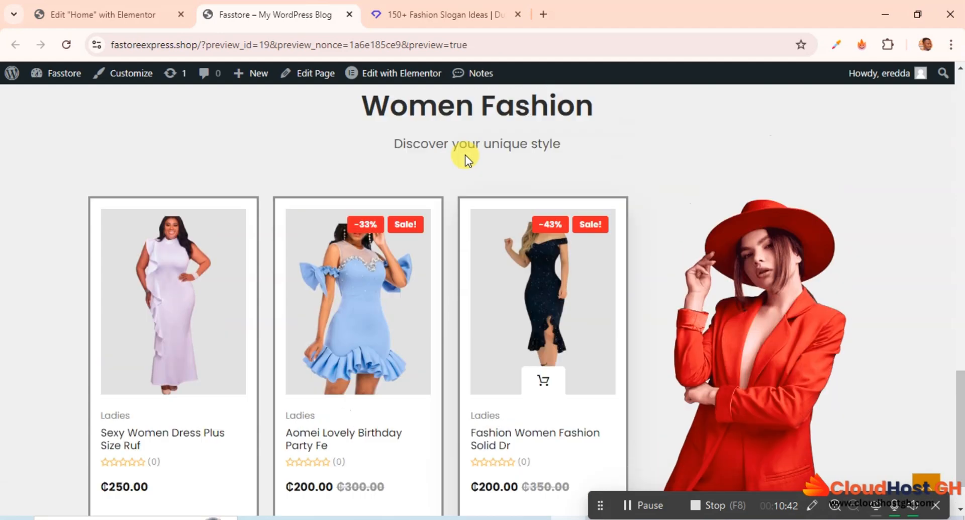
{"action": "scroll", "coordinate": [465, 157], "scroll_direction": "down", "scroll_amount": 7}
{"action": "scroll", "coordinate": [466, 159], "scroll_direction": "down", "scroll_amount": 2}
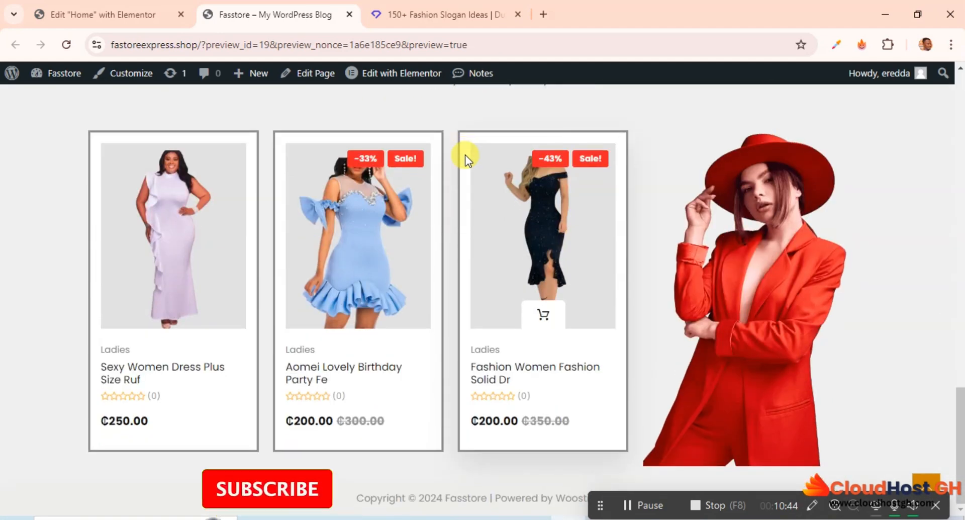
{"action": "scroll", "coordinate": [466, 158], "scroll_direction": "up", "scroll_amount": 15}
{"action": "scroll", "coordinate": [463, 157], "scroll_direction": "down", "scroll_amount": 6}
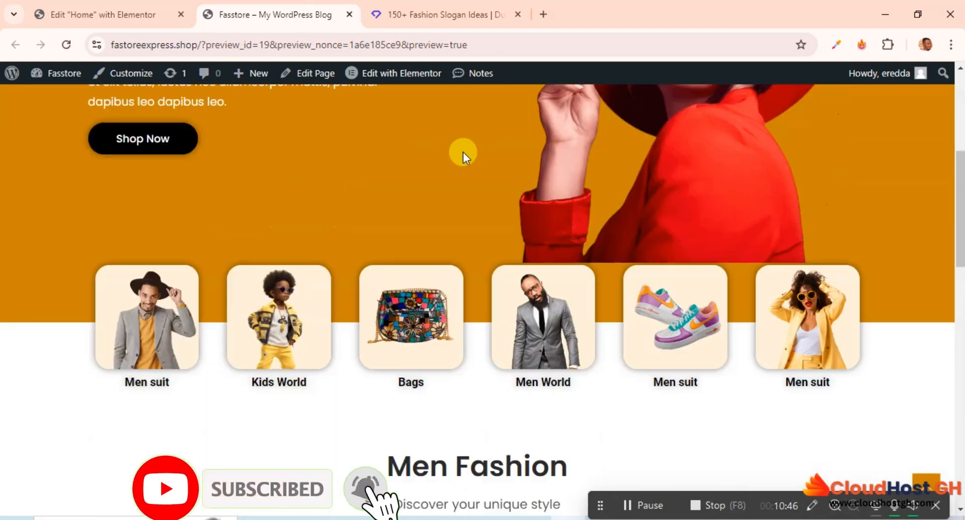
{"action": "scroll", "coordinate": [463, 152], "scroll_direction": "down", "scroll_amount": 8}
{"action": "scroll", "coordinate": [462, 153], "scroll_direction": "up", "scroll_amount": 11}
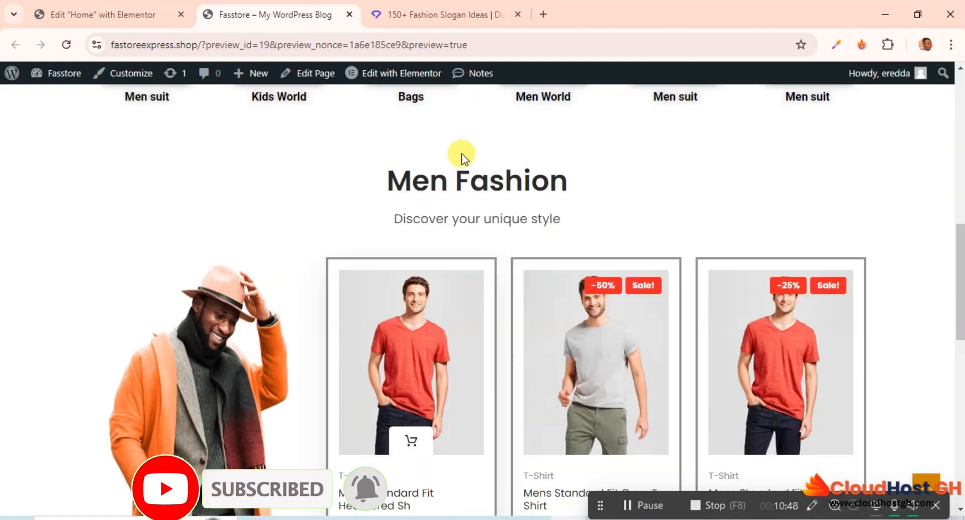
{"action": "scroll", "coordinate": [462, 153], "scroll_direction": "down", "scroll_amount": 6}
{"action": "scroll", "coordinate": [461, 156], "scroll_direction": "down", "scroll_amount": 5}
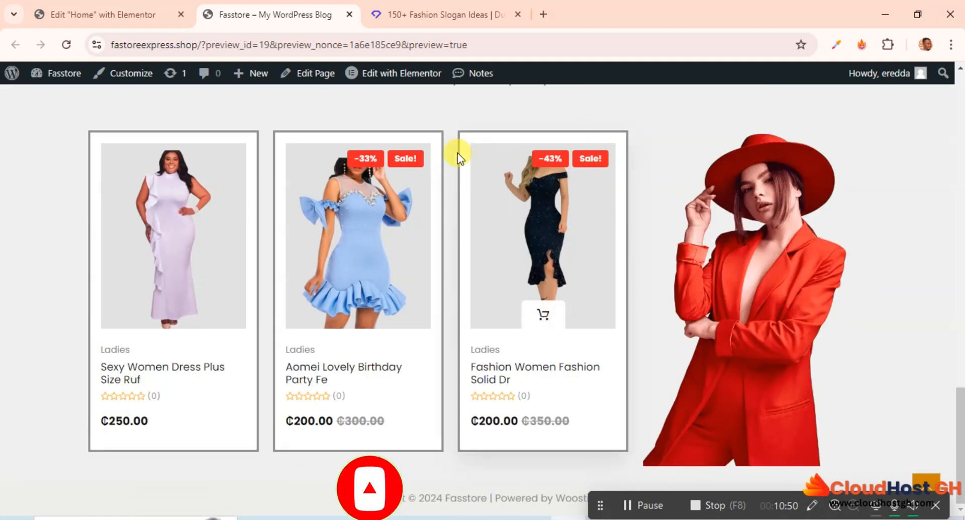
{"action": "scroll", "coordinate": [457, 154], "scroll_direction": "up", "scroll_amount": 3}
{"action": "scroll", "coordinate": [457, 153], "scroll_direction": "up", "scroll_amount": 1}
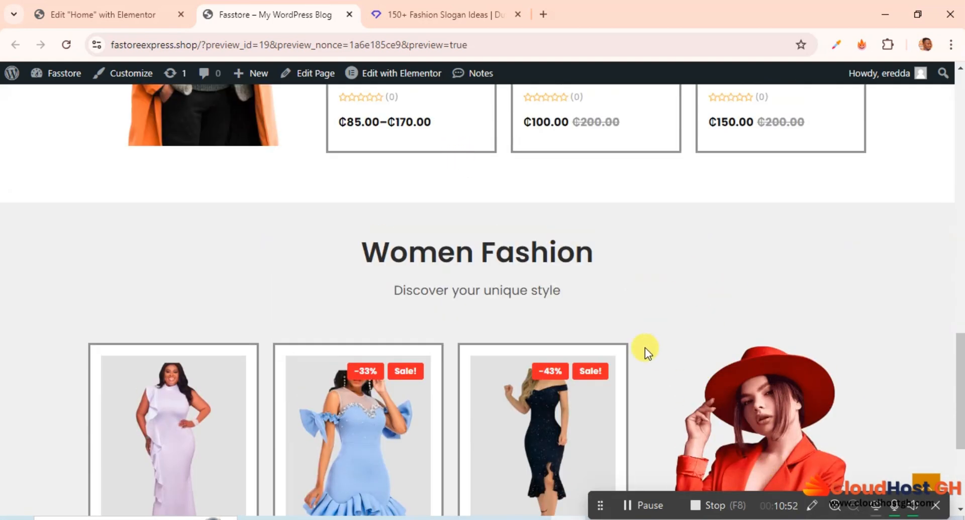
{"action": "scroll", "coordinate": [644, 348], "scroll_direction": "down", "scroll_amount": 4}
{"action": "scroll", "coordinate": [644, 347], "scroll_direction": "up", "scroll_amount": 10}
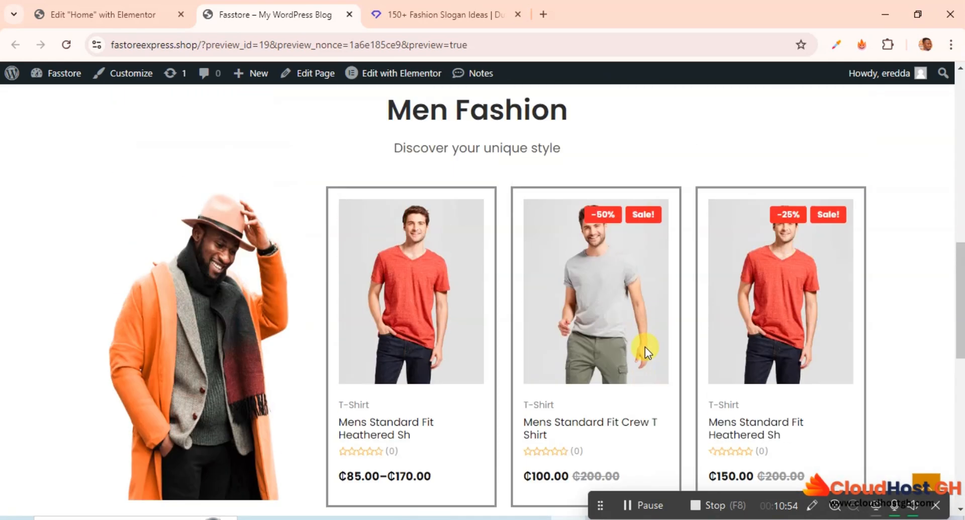
{"action": "scroll", "coordinate": [645, 347], "scroll_direction": "down", "scroll_amount": 3}
Back in the Elementor editor, copy the Men Fashion heading container and paste it below the Women Fashion products
{"action": "left_click", "coordinate": [81, 14]}
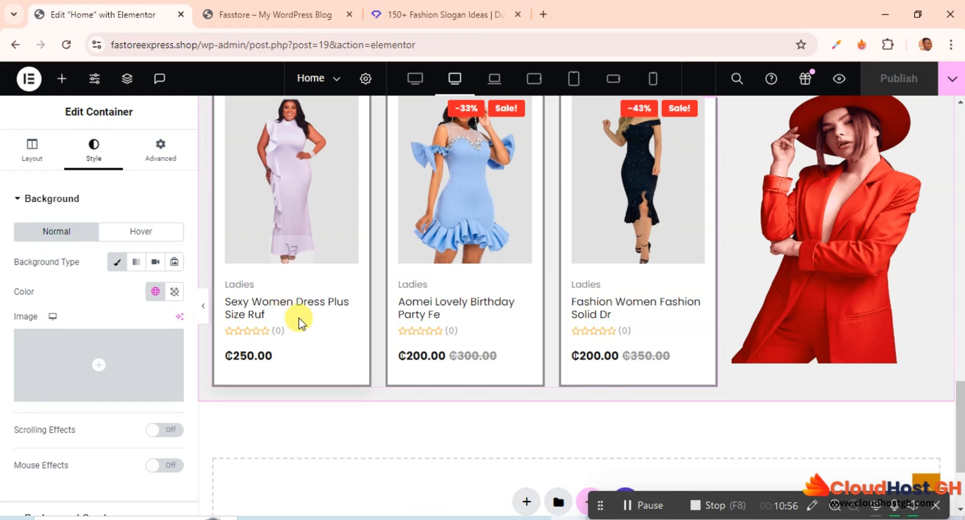
{"action": "scroll", "coordinate": [326, 322], "scroll_direction": "up", "scroll_amount": 5}
{"action": "scroll", "coordinate": [357, 324], "scroll_direction": "up", "scroll_amount": 8}
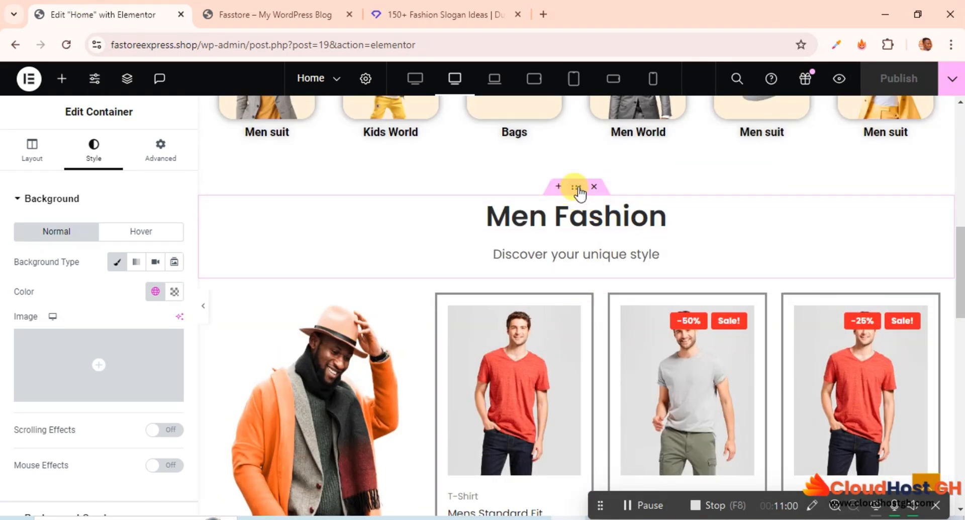
{"action": "right_click", "coordinate": [579, 194]}
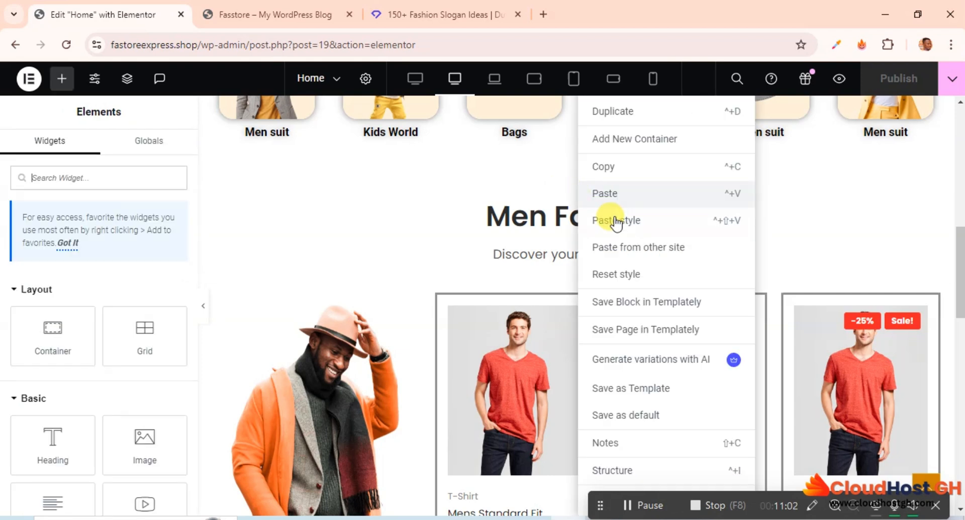
{"action": "left_click", "coordinate": [603, 167]}
{"action": "scroll", "coordinate": [502, 347], "scroll_direction": "down", "scroll_amount": 10}
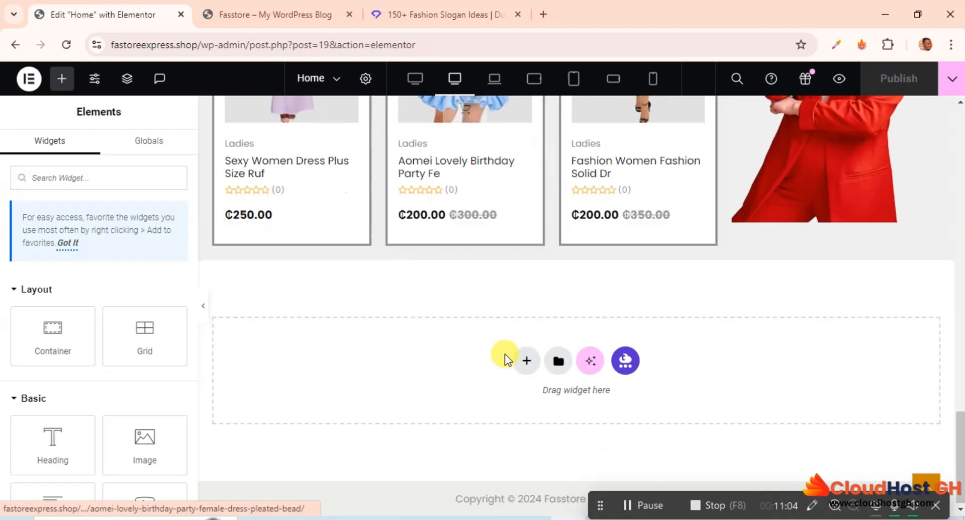
{"action": "right_click", "coordinate": [418, 338]}
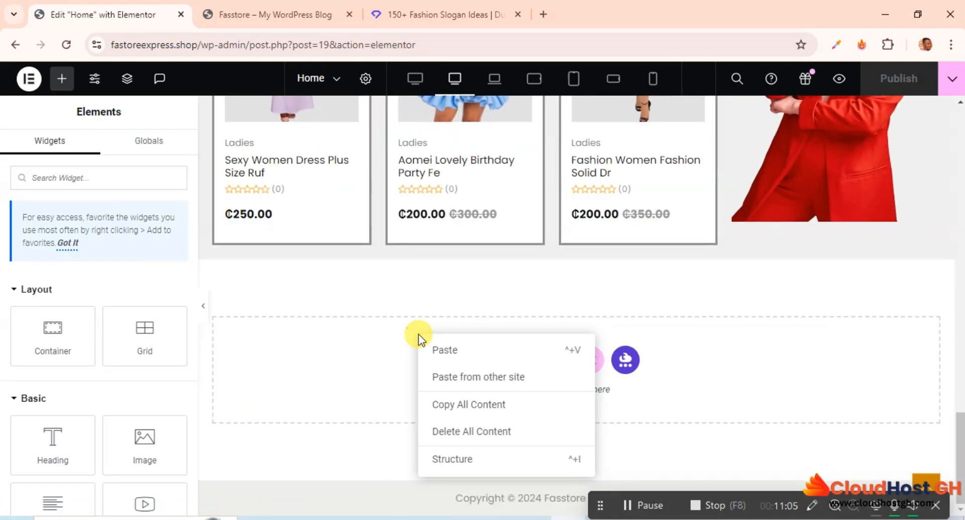
{"action": "left_click", "coordinate": [447, 351]}
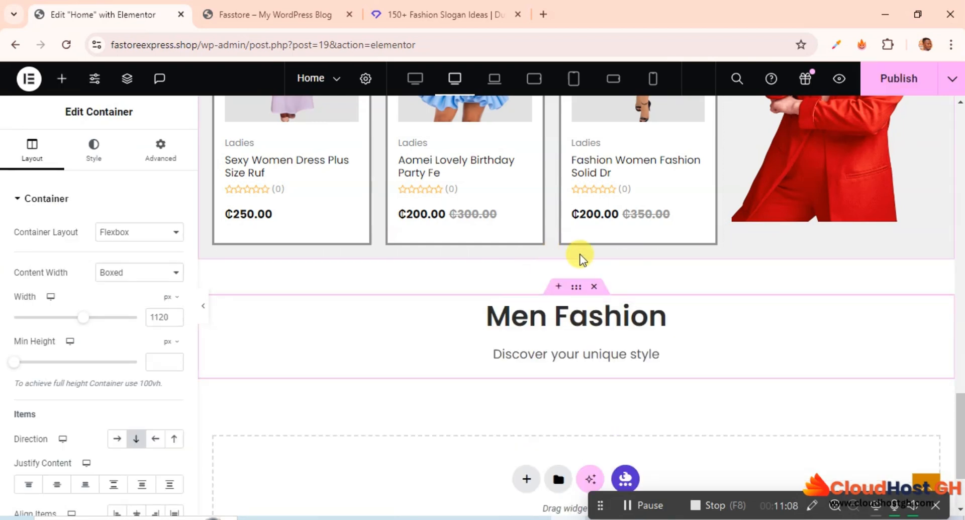
Unlink the Women Fashion products container's padding and set its bottom padding to 70 px, with 0 on the other sides
{"action": "scroll", "coordinate": [586, 289], "scroll_direction": "up", "scroll_amount": 8}
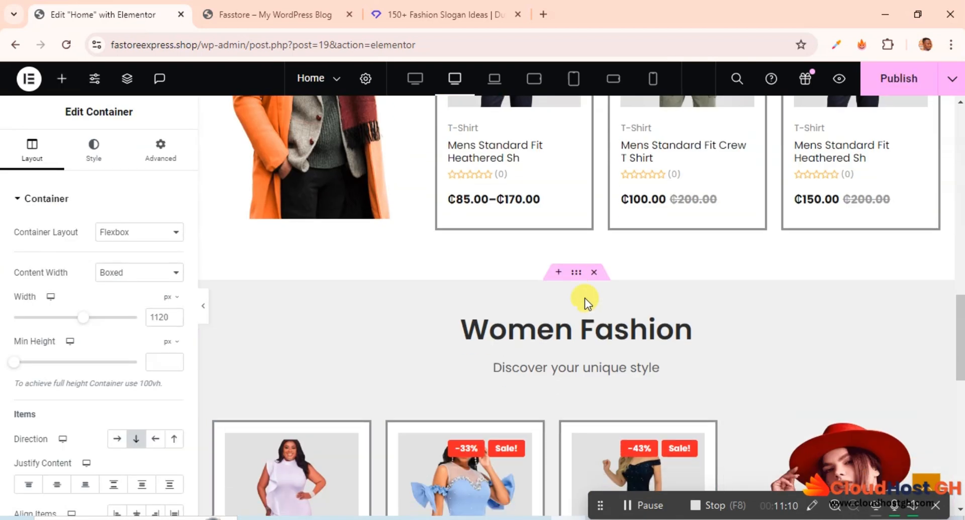
{"action": "scroll", "coordinate": [586, 300], "scroll_direction": "down", "scroll_amount": 3}
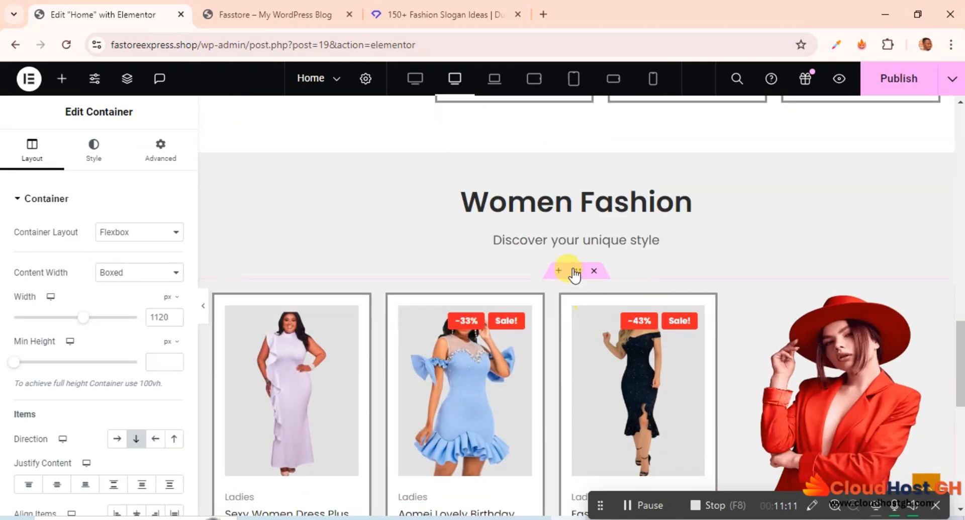
{"action": "left_click", "coordinate": [161, 149]}
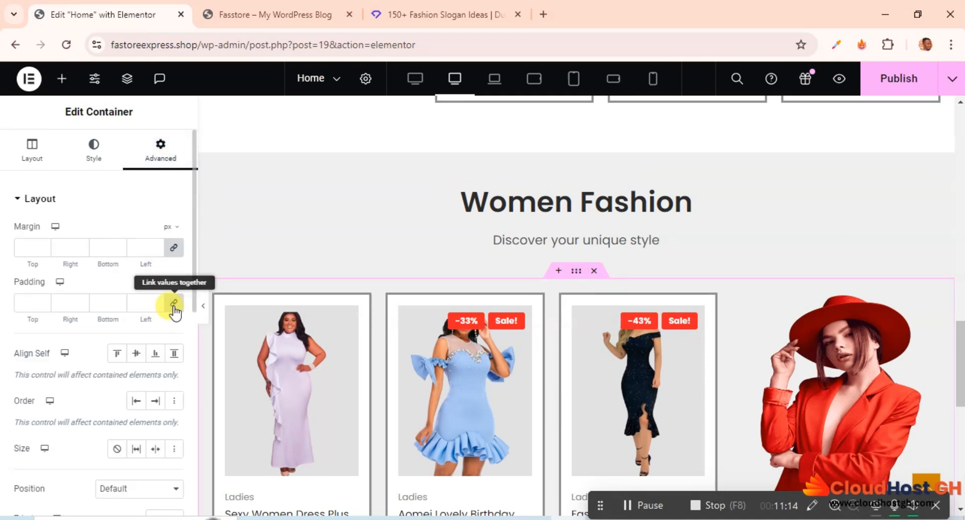
{"action": "left_click", "coordinate": [174, 303]}
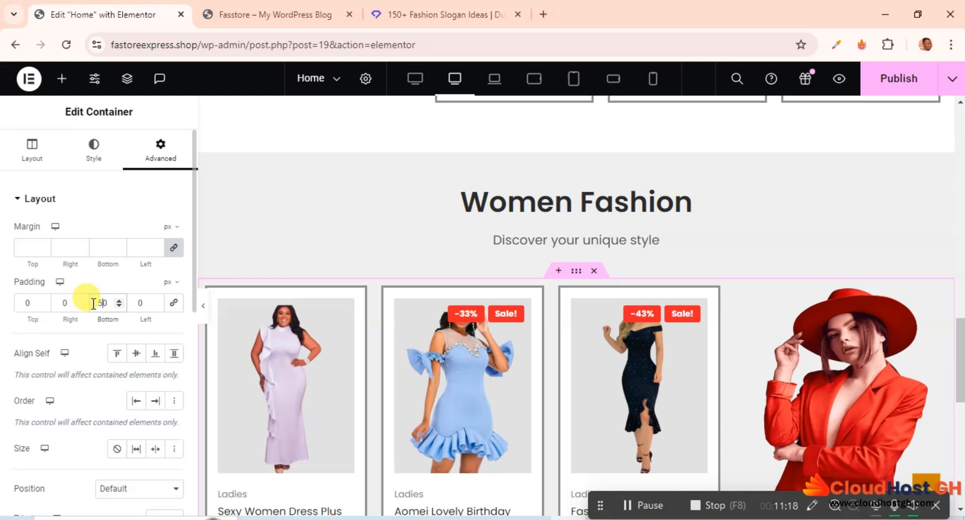
{"action": "scroll", "coordinate": [683, 297], "scroll_direction": "down", "scroll_amount": 8}
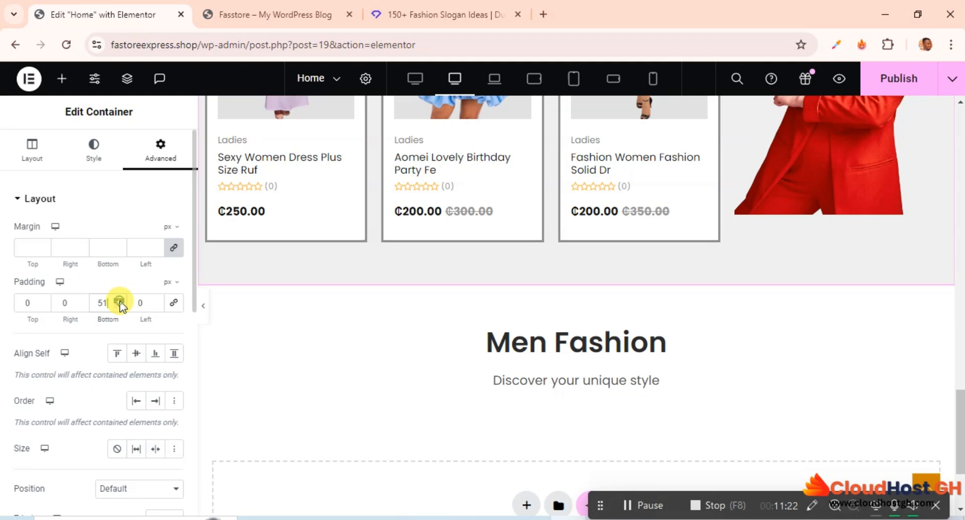
{"action": "left_click_drag", "start_coordinate": [120, 301], "coordinate": [120, 300]}
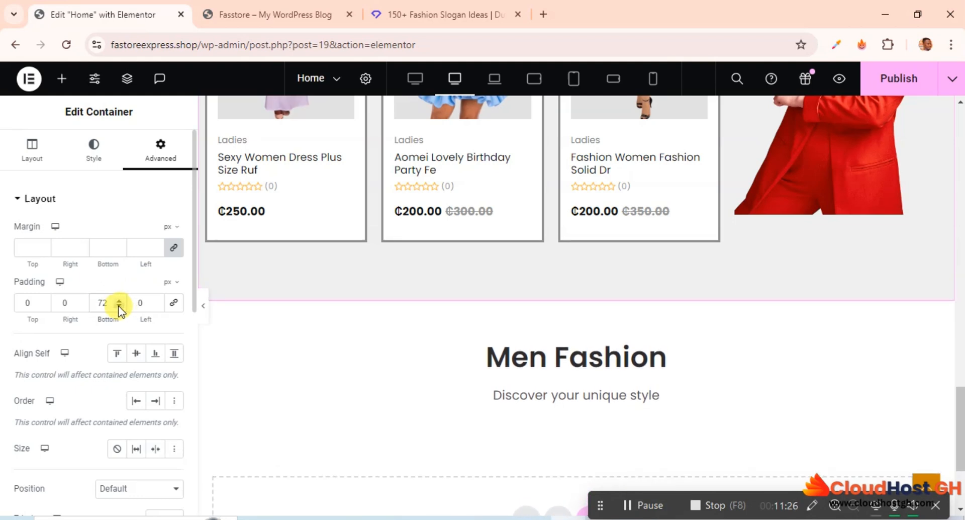
{"action": "left_click", "coordinate": [118, 306]}
{"action": "left_click", "coordinate": [119, 306]}
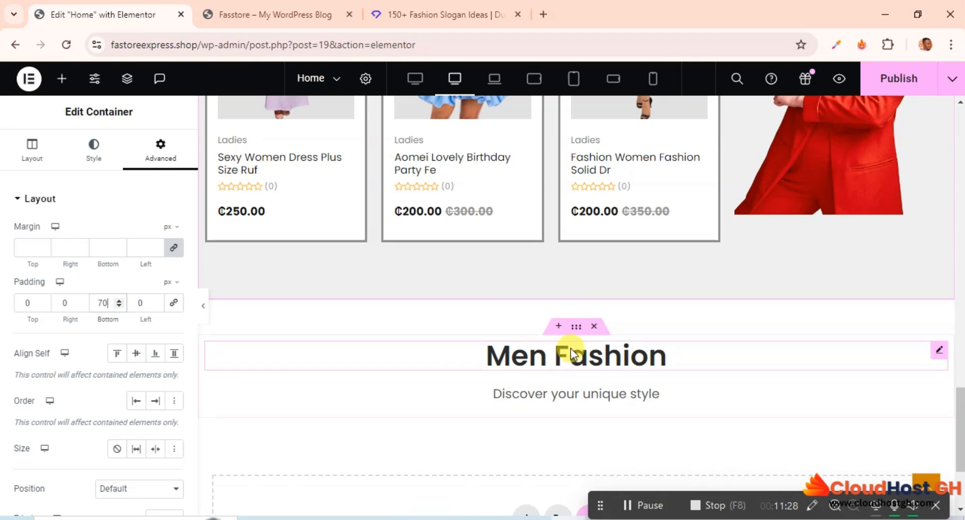
{"action": "scroll", "coordinate": [571, 301], "scroll_direction": "down", "scroll_amount": 3}
{"action": "scroll", "coordinate": [484, 268], "scroll_direction": "up", "scroll_amount": 2}
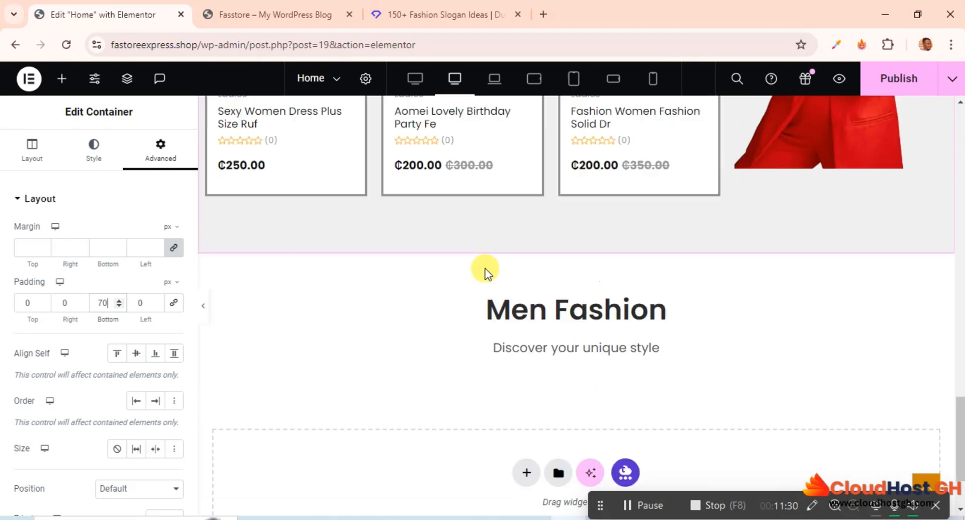
Copy the Men Fashion products container and paste it below the duplicated Men Fashion heading at the end of the page
{"action": "scroll", "coordinate": [484, 268], "scroll_direction": "up", "scroll_amount": 20}
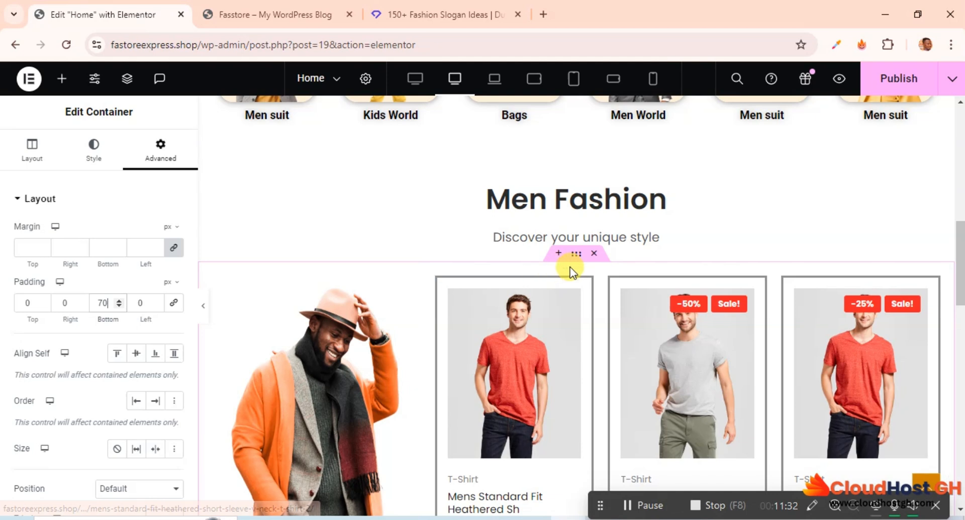
{"action": "right_click", "coordinate": [576, 257]}
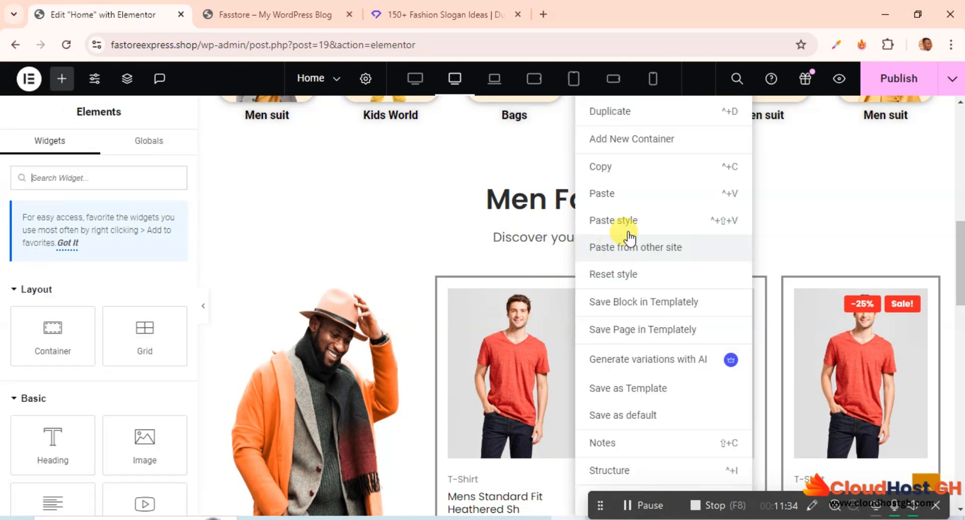
{"action": "left_click", "coordinate": [606, 167]}
{"action": "scroll", "coordinate": [517, 398], "scroll_direction": "down", "scroll_amount": 15}
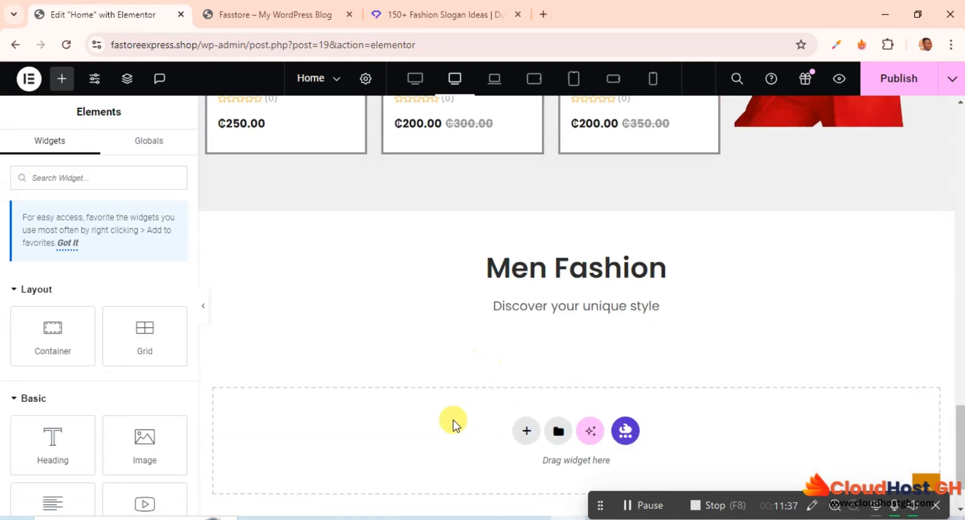
{"action": "right_click", "coordinate": [454, 424]}
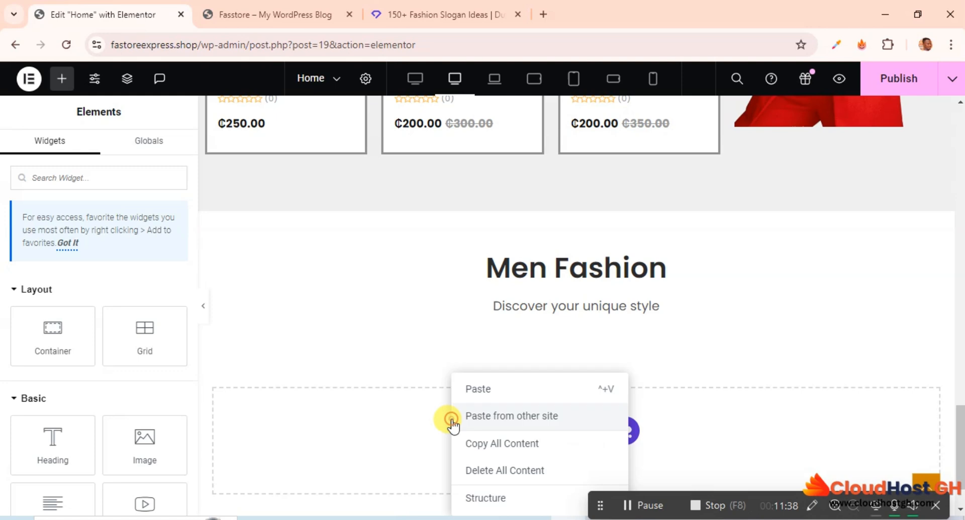
{"action": "left_click", "coordinate": [484, 389]}
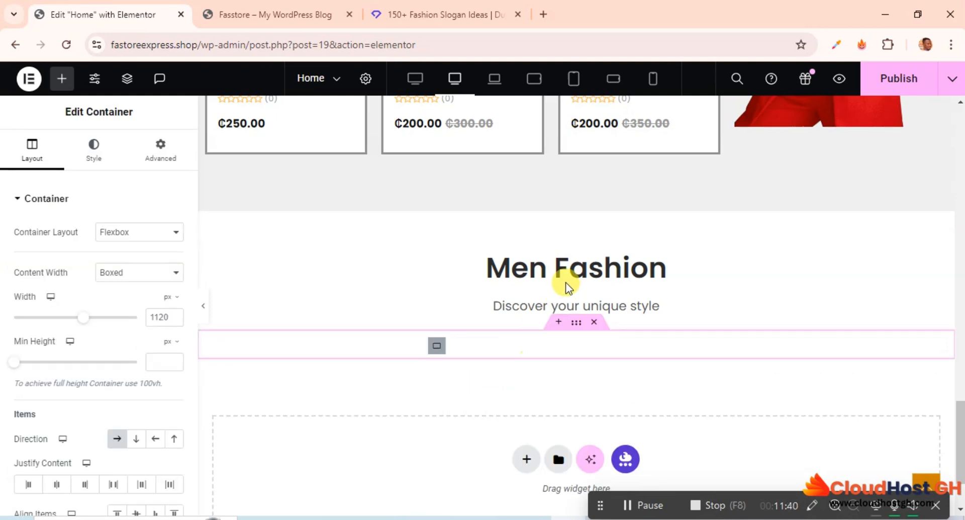
Change the duplicated Men Fashion heading's title to "Kids World"
{"action": "left_click", "coordinate": [562, 270]}
{"action": "left_click_drag", "start_coordinate": [66, 249], "coordinate": [3, 251]}
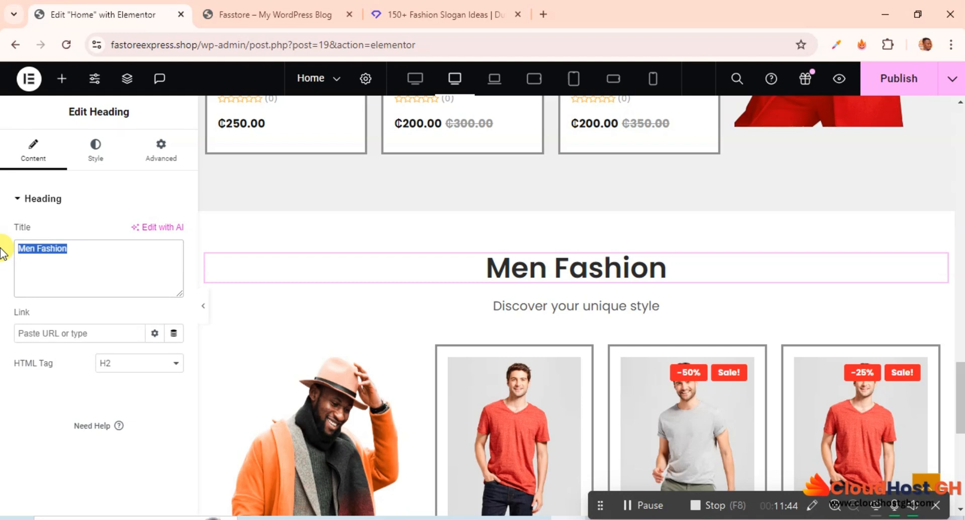
{"action": "type", "text": "Kids "}
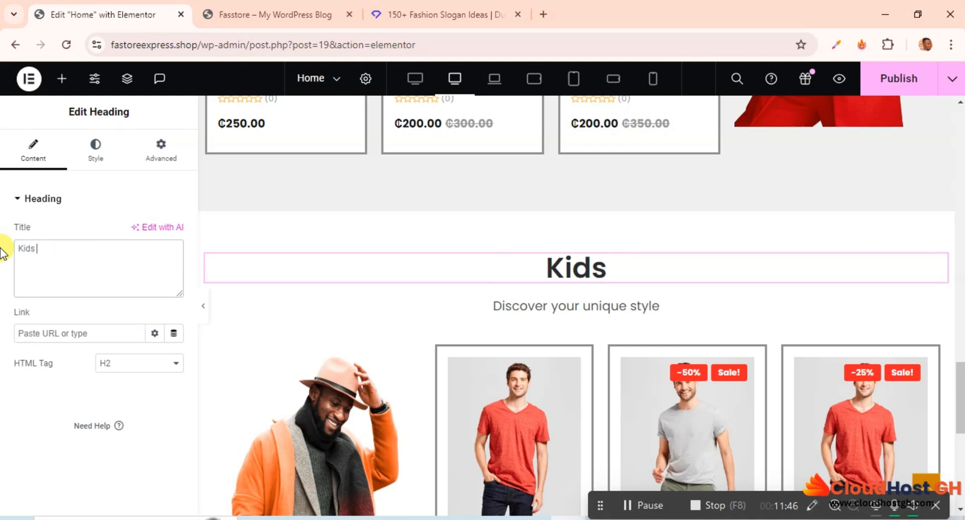
{"action": "type", "text": "Wo"}
{"action": "type", "text": "rld"}
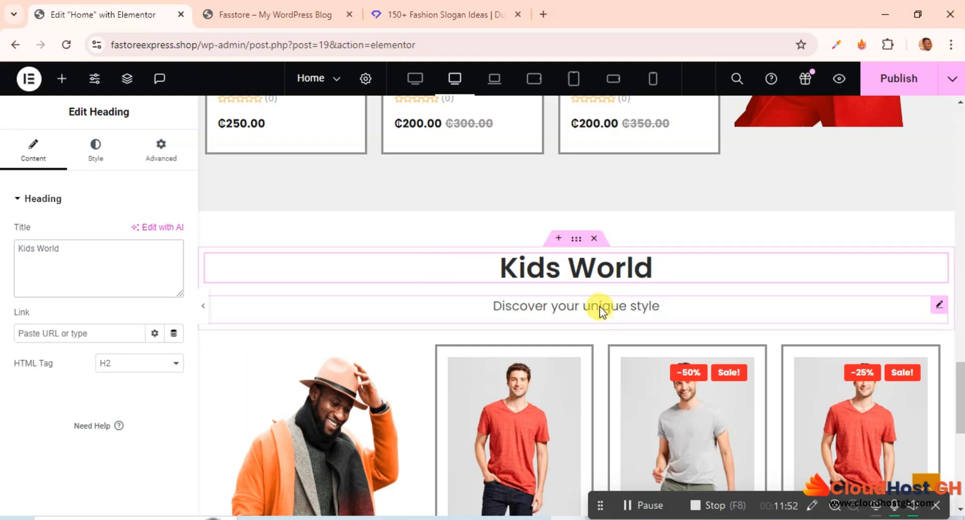
Look through the unique and classy fashion slogans on the Durable slogan page, and return to the Elementor editor
{"action": "left_click", "coordinate": [447, 14]}
{"action": "scroll", "coordinate": [477, 326], "scroll_direction": "down", "scroll_amount": 3}
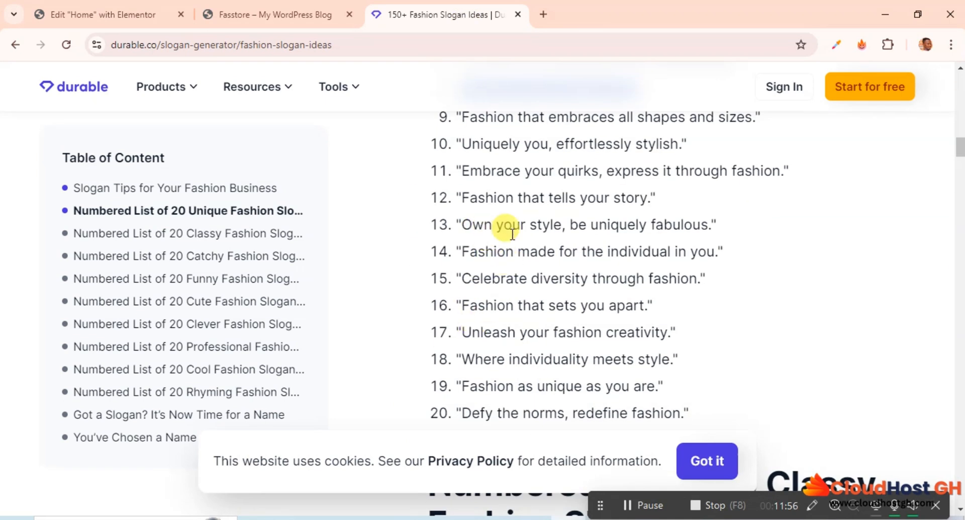
{"action": "scroll", "coordinate": [506, 352], "scroll_direction": "down", "scroll_amount": 1}
{"action": "scroll", "coordinate": [502, 347], "scroll_direction": "down", "scroll_amount": 2}
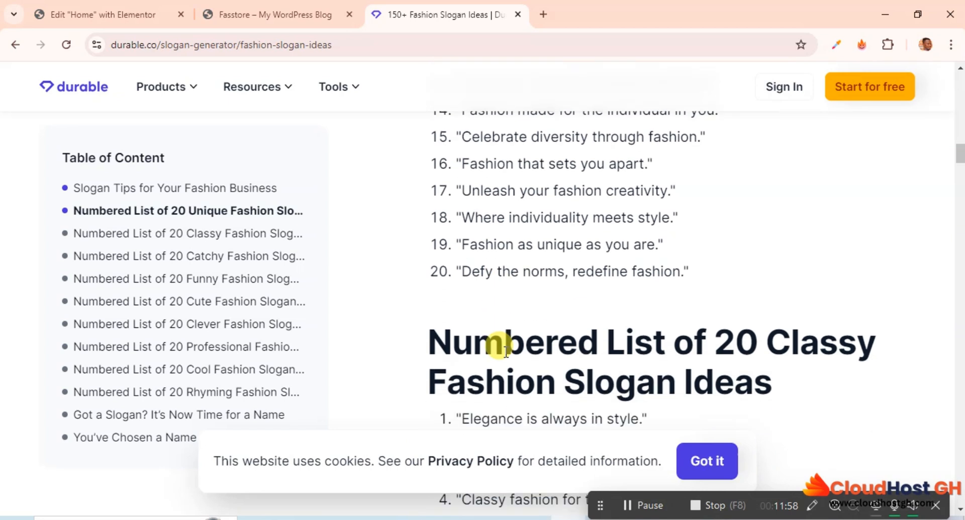
{"action": "scroll", "coordinate": [502, 302], "scroll_direction": "down", "scroll_amount": 3}
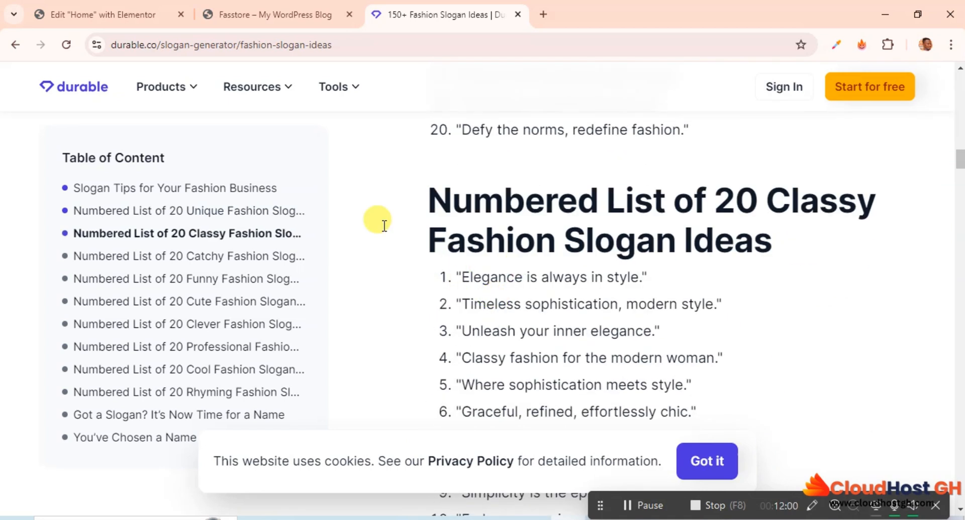
{"action": "left_click", "coordinate": [136, 6]}
Publish the page and replace the T-Shirt and Men Suit categories with Kids Outfit in the Kids World product list
{"action": "scroll", "coordinate": [561, 312], "scroll_direction": "down", "scroll_amount": 5}
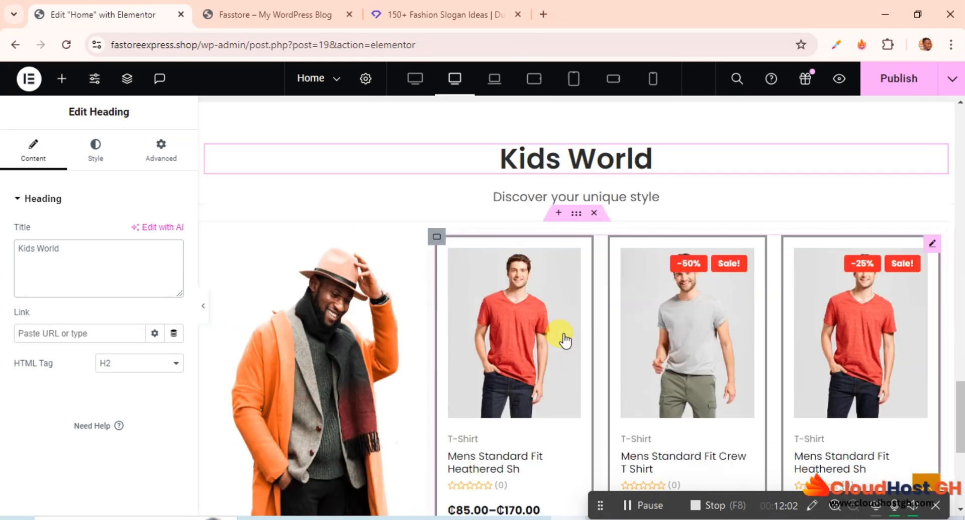
{"action": "scroll", "coordinate": [560, 334], "scroll_direction": "up", "scroll_amount": 2}
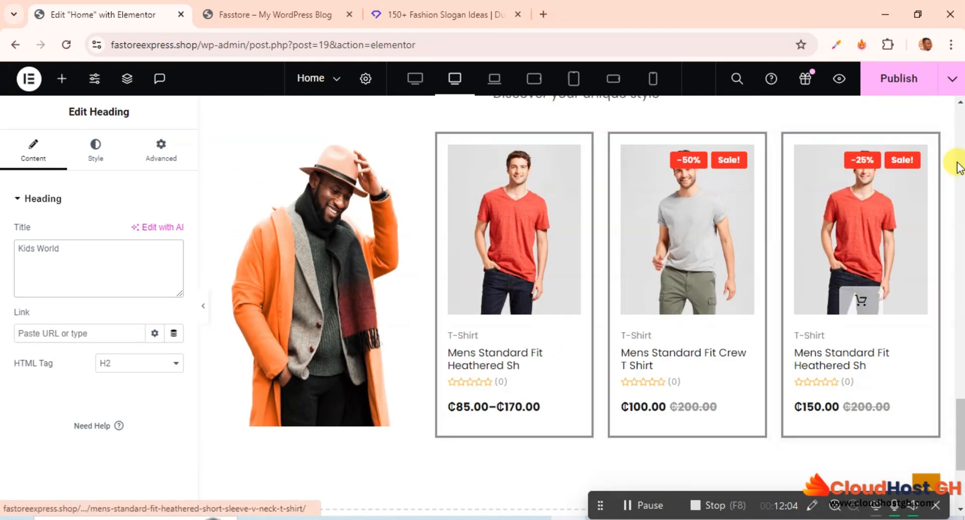
{"action": "left_click", "coordinate": [933, 142]}
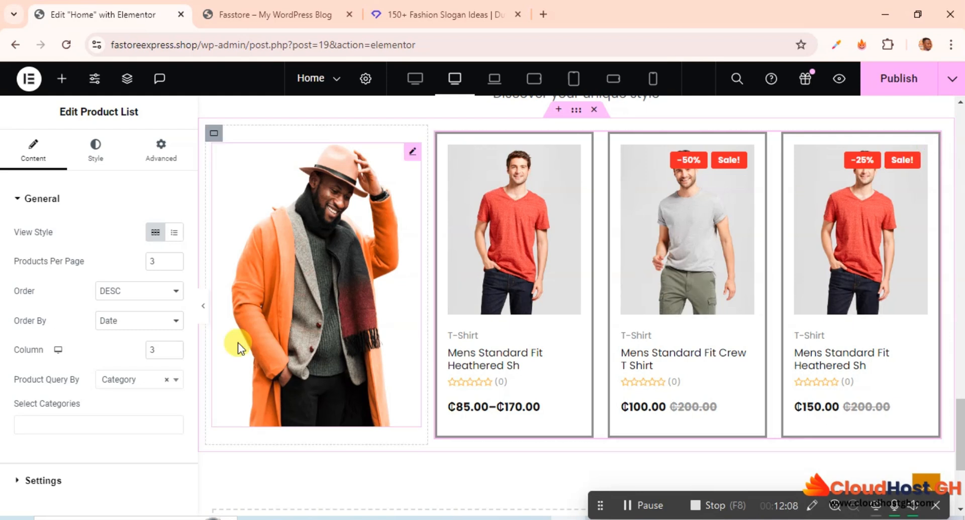
{"action": "scroll", "coordinate": [73, 412], "scroll_direction": "down", "scroll_amount": 2}
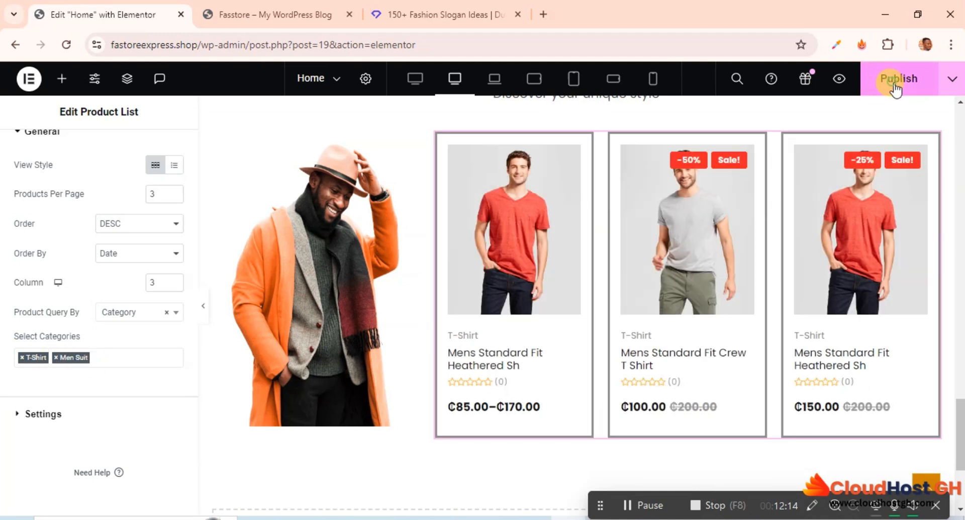
{"action": "left_click", "coordinate": [896, 90]}
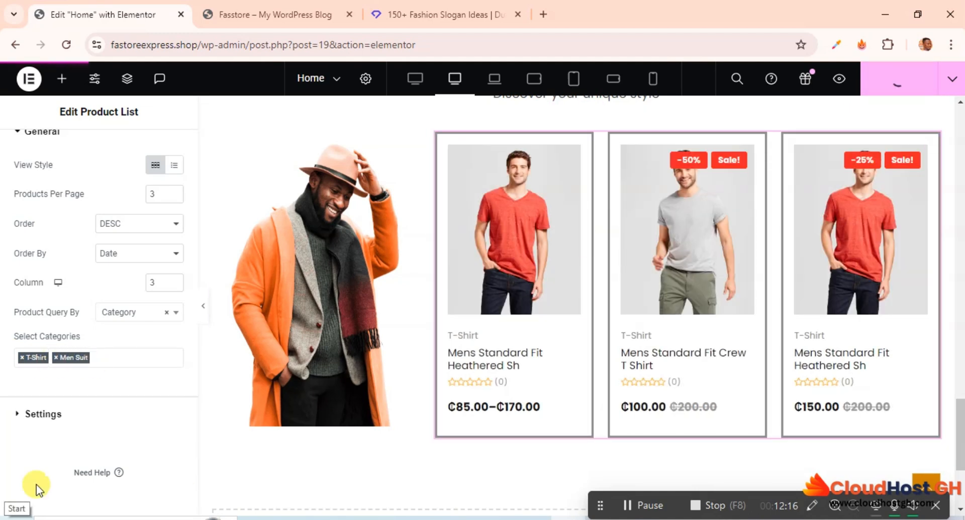
{"action": "left_click", "coordinate": [55, 357]}
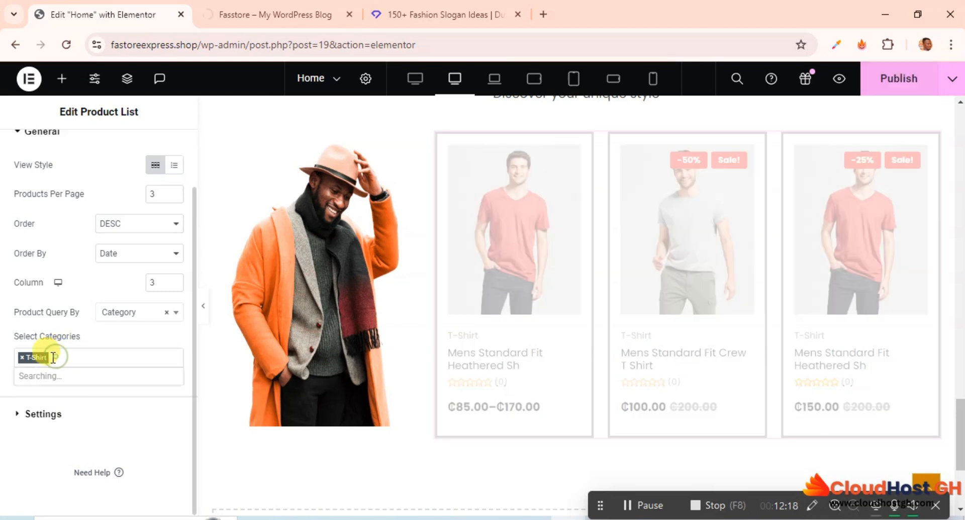
{"action": "left_click", "coordinate": [23, 354]}
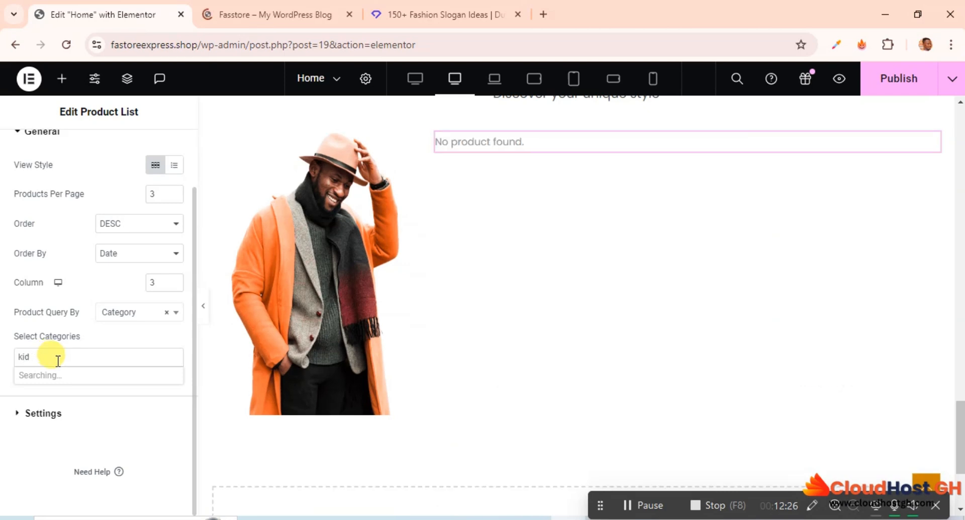
{"action": "left_click", "coordinate": [48, 376]}
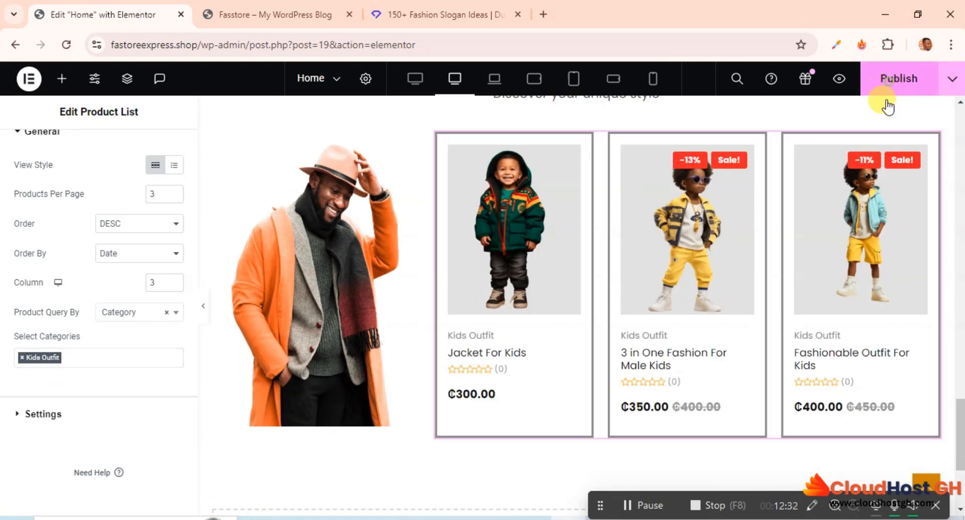
Publish the Home page with the kids products and check the Kids World section's spacing in the editor
{"action": "left_click", "coordinate": [896, 80]}
{"action": "scroll", "coordinate": [553, 241], "scroll_direction": "up", "scroll_amount": 5}
{"action": "scroll", "coordinate": [565, 234], "scroll_direction": "down", "scroll_amount": 4}
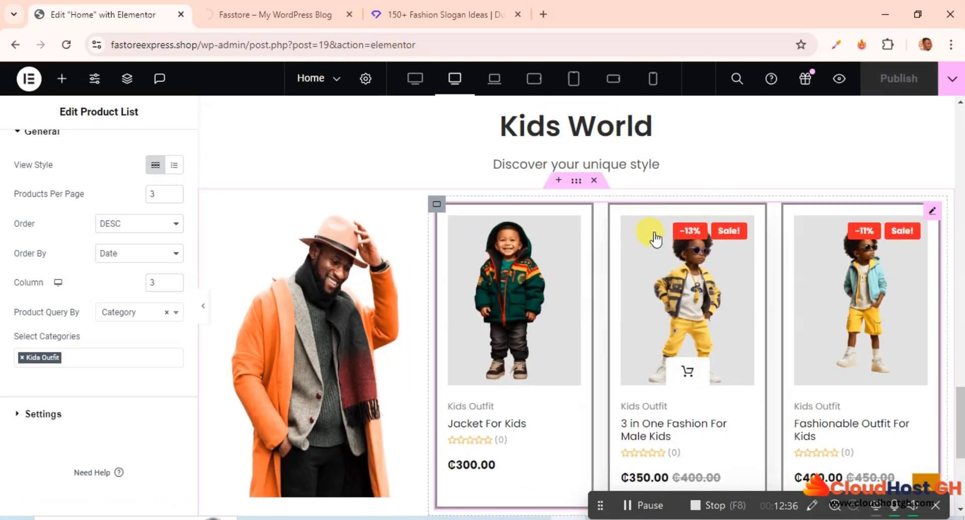
{"action": "scroll", "coordinate": [676, 252], "scroll_direction": "down", "scroll_amount": 3}
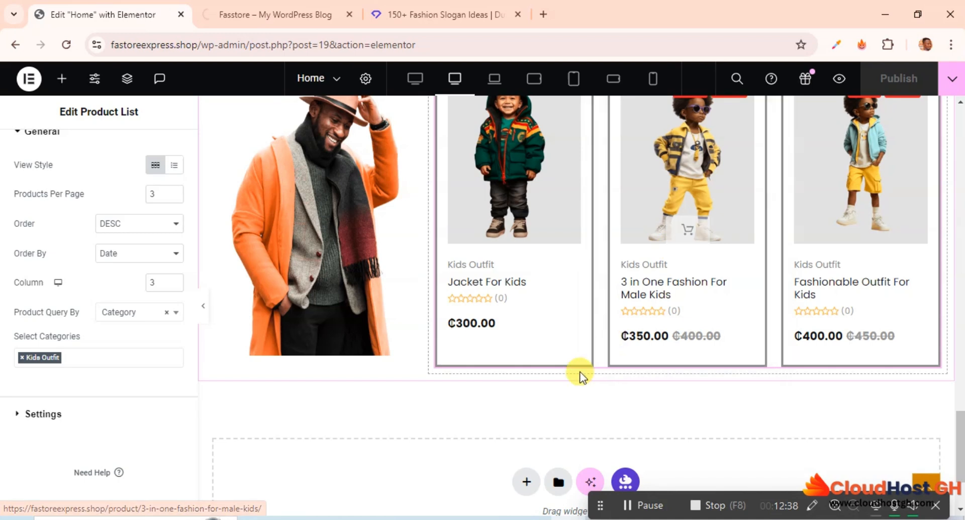
{"action": "scroll", "coordinate": [627, 283], "scroll_direction": "up", "scroll_amount": 4}
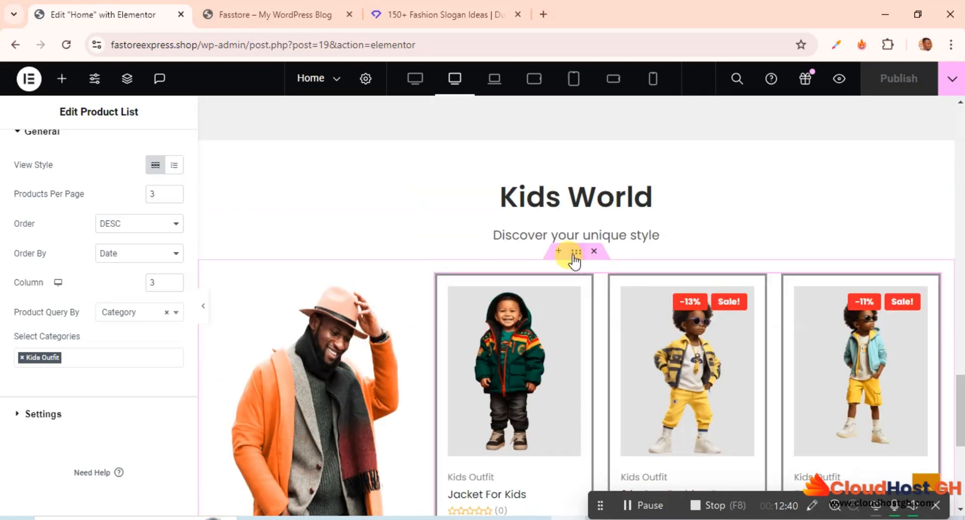
Unlink the Kids World products container's padding and set its bottom padding to 100 px, with 0 on the other sides
{"action": "left_click", "coordinate": [574, 253]}
{"action": "scroll", "coordinate": [446, 260], "scroll_direction": "down", "scroll_amount": 4}
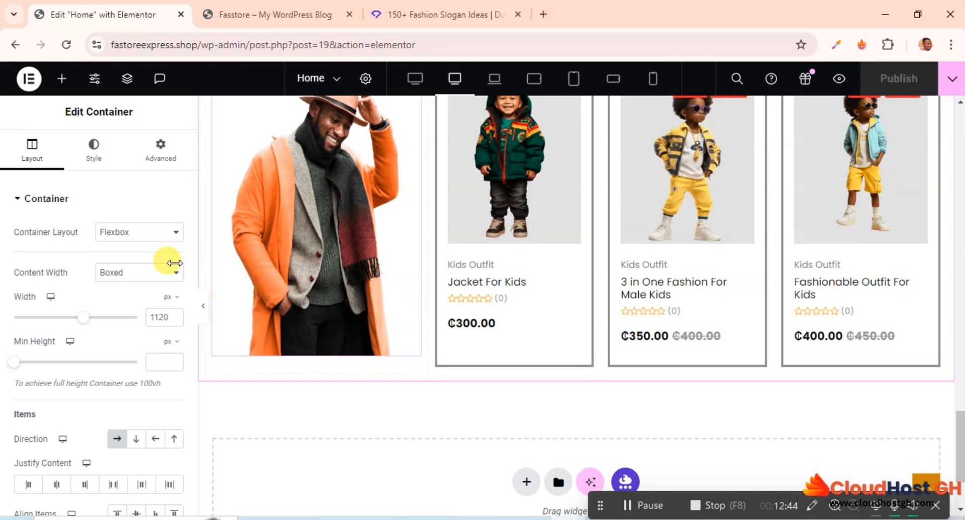
{"action": "left_click", "coordinate": [160, 156]}
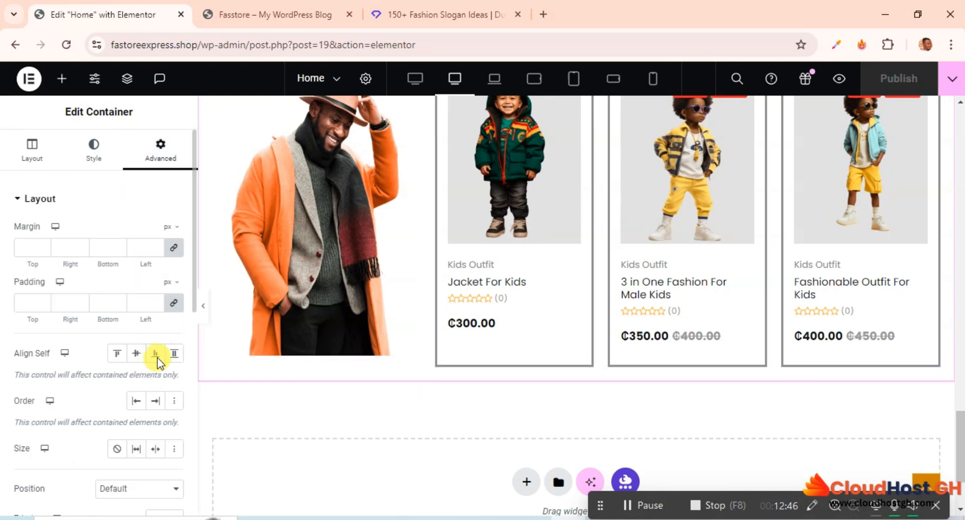
{"action": "left_click", "coordinate": [172, 304]}
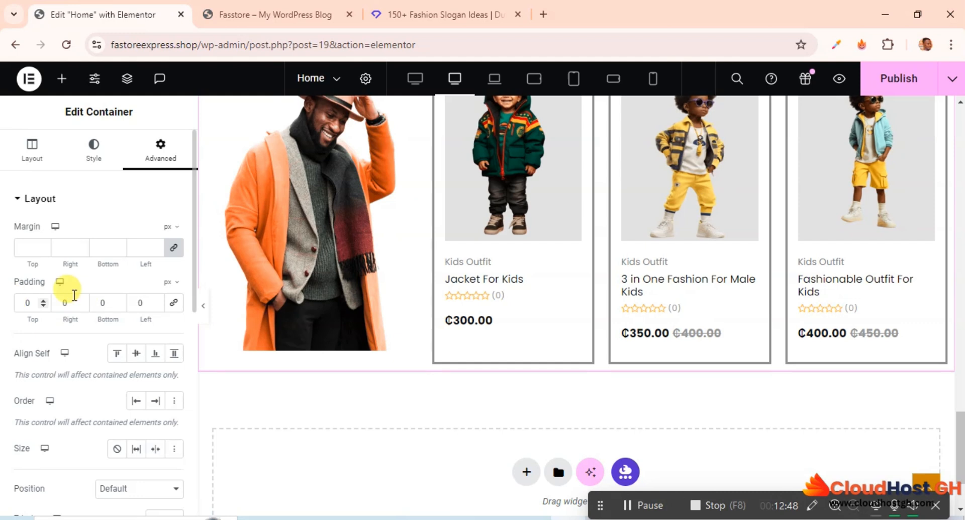
{"action": "left_click", "coordinate": [95, 304]}
{"action": "type", "text": "1"}
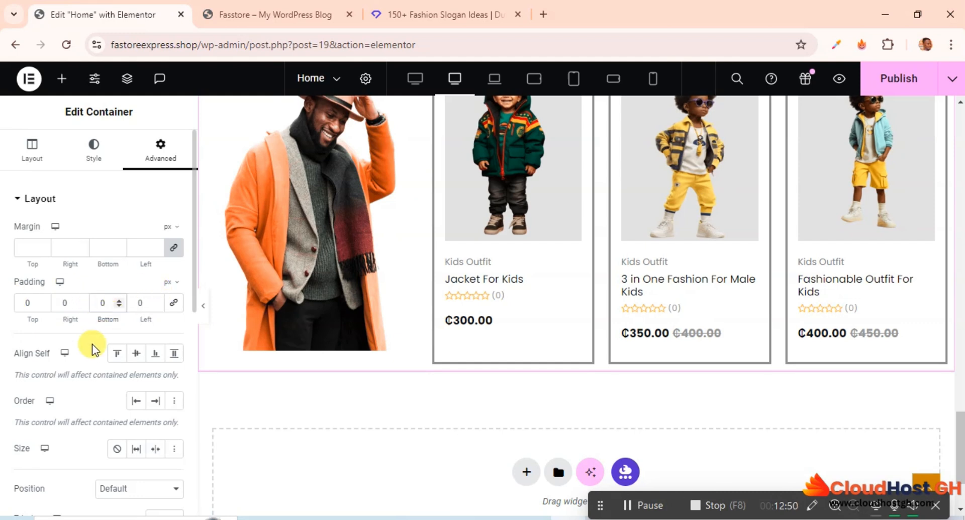
{"action": "type", "text": "00"}
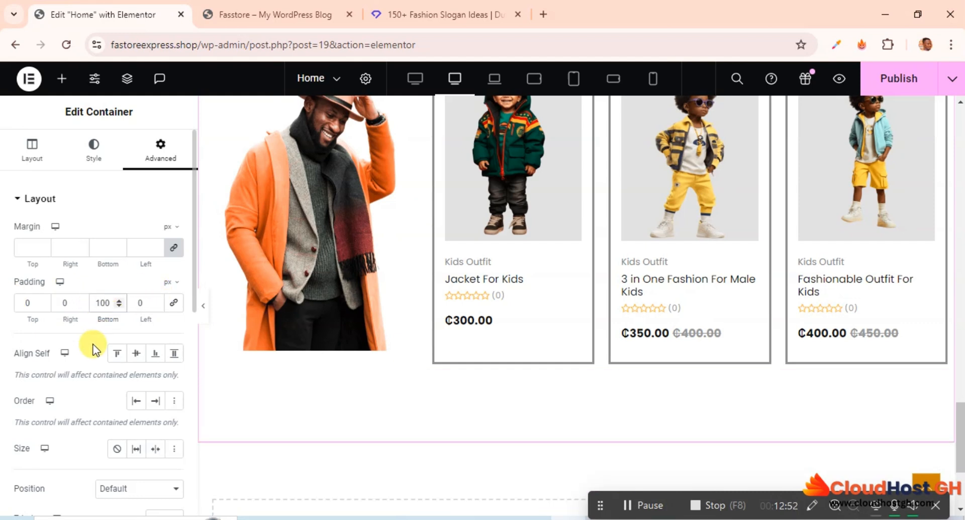
Publish the Home page with the new Kids World padding and look over the sections above it
{"action": "left_click", "coordinate": [898, 78]}
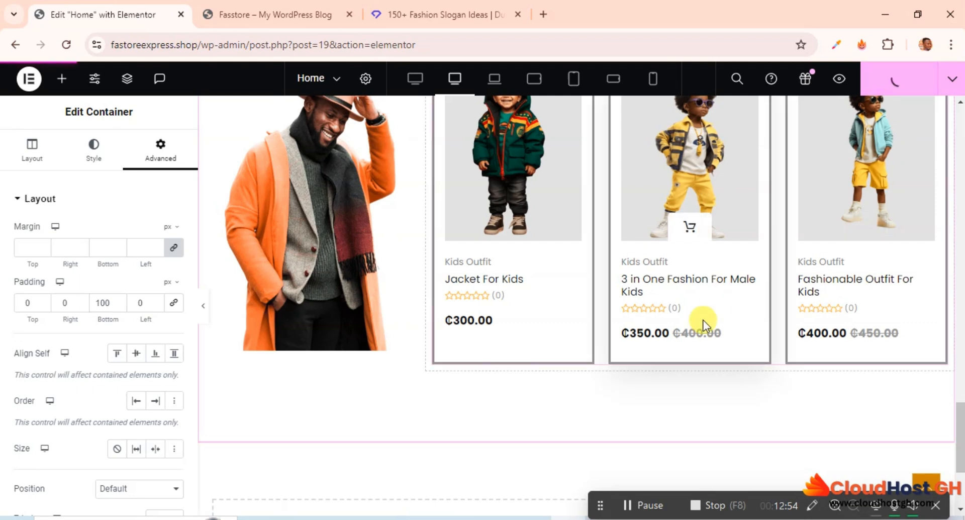
{"action": "scroll", "coordinate": [702, 318], "scroll_direction": "up", "scroll_amount": 15}
{"action": "scroll", "coordinate": [698, 315], "scroll_direction": "down", "scroll_amount": 5}
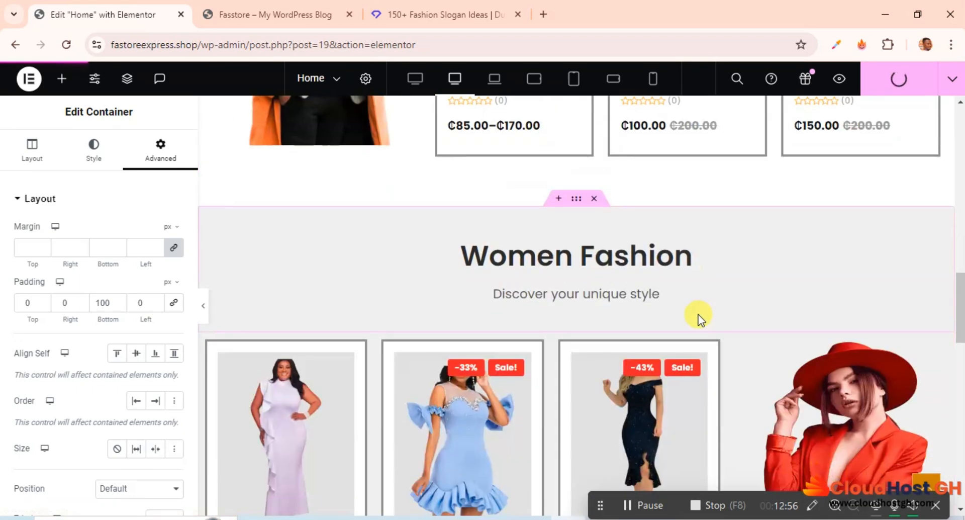
Review the Home page preview from the hero banner through the Kids World section, and return to the Elementor editor
{"action": "left_click", "coordinate": [237, 6]}
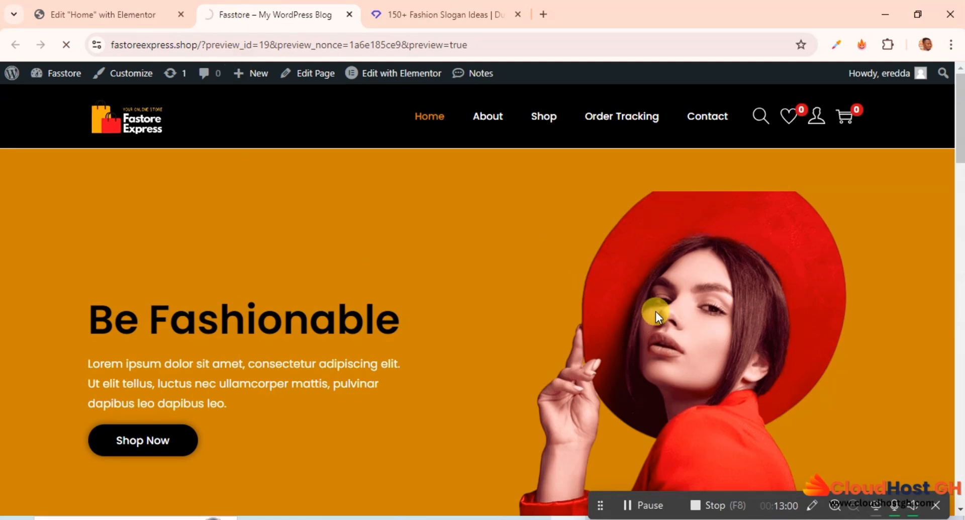
{"action": "scroll", "coordinate": [655, 312], "scroll_direction": "down", "scroll_amount": 3}
{"action": "scroll", "coordinate": [655, 309], "scroll_direction": "down", "scroll_amount": 5}
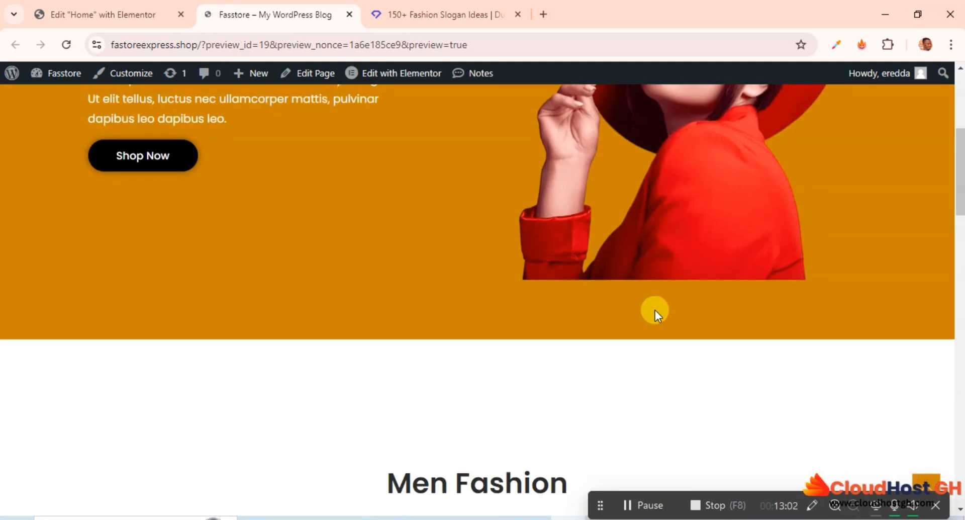
{"action": "scroll", "coordinate": [656, 310], "scroll_direction": "down", "scroll_amount": 15}
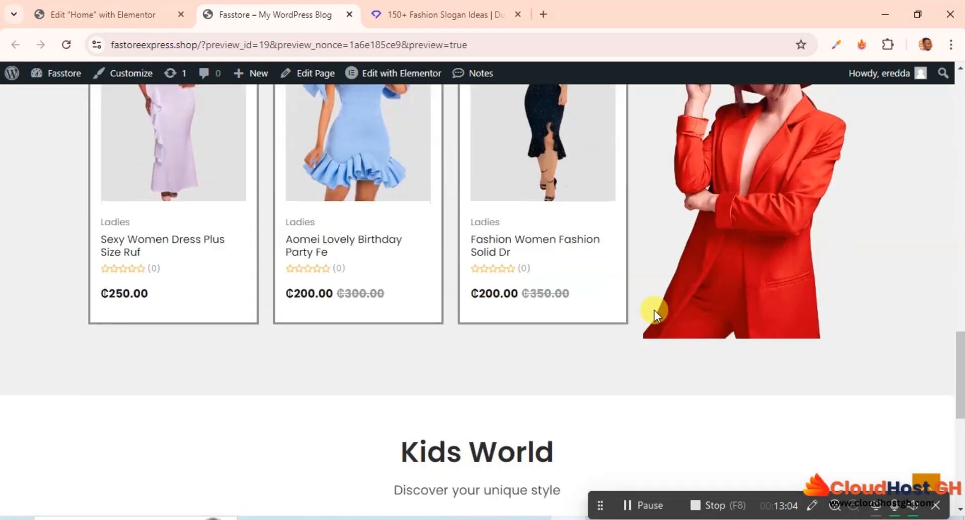
{"action": "scroll", "coordinate": [654, 310], "scroll_direction": "down", "scroll_amount": 8}
{"action": "scroll", "coordinate": [653, 310], "scroll_direction": "up", "scroll_amount": 3}
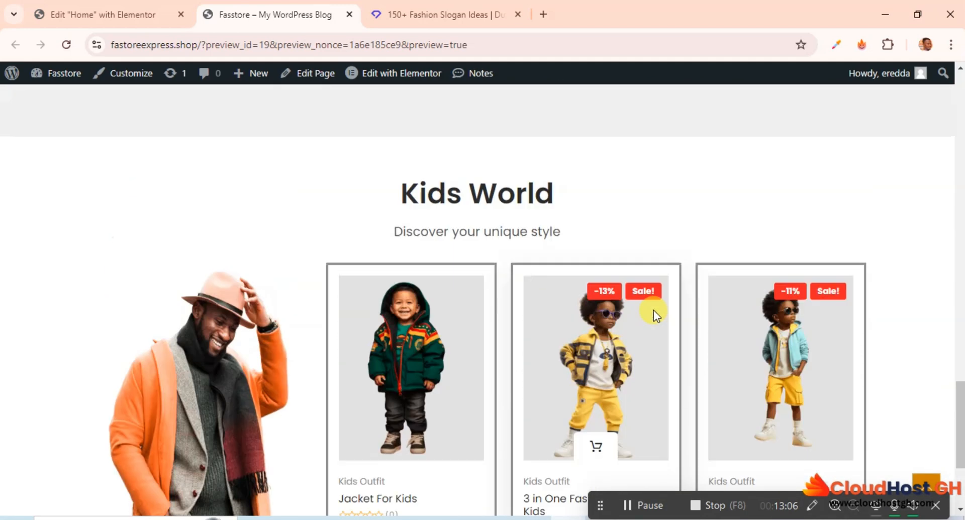
{"action": "scroll", "coordinate": [654, 309], "scroll_direction": "up", "scroll_amount": 15}
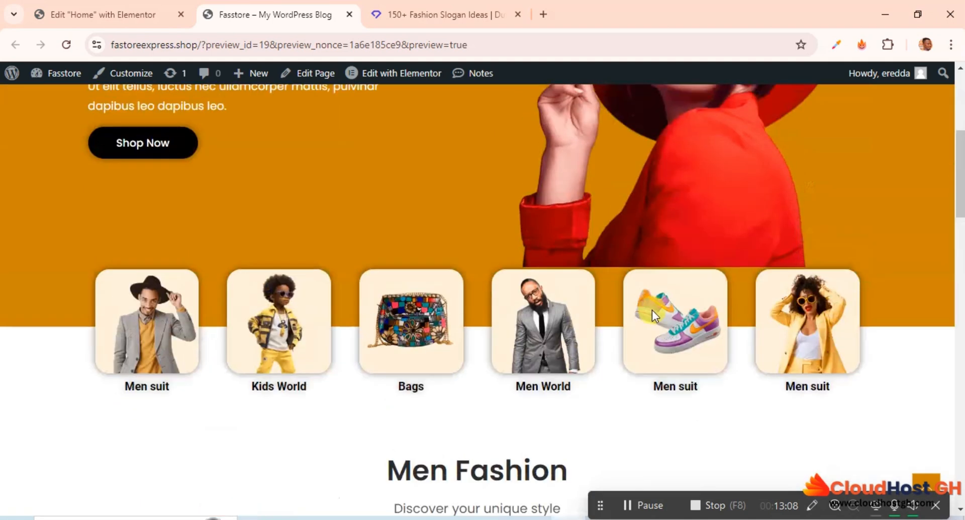
{"action": "scroll", "coordinate": [653, 310], "scroll_direction": "up", "scroll_amount": 5}
{"action": "left_click", "coordinate": [101, 14]}
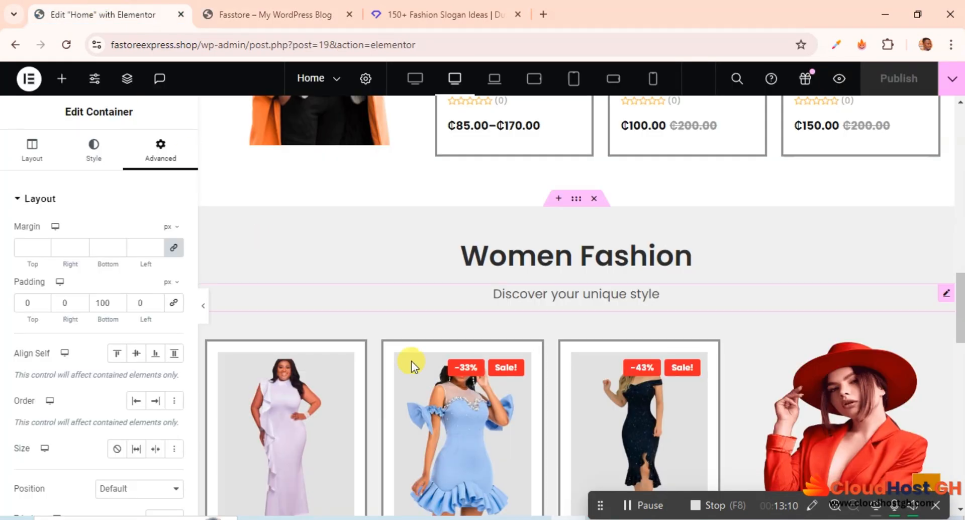
Set the entrance animation of the Men Fashion heading container to Fade In Up
{"action": "scroll", "coordinate": [543, 360], "scroll_direction": "up", "scroll_amount": 10}
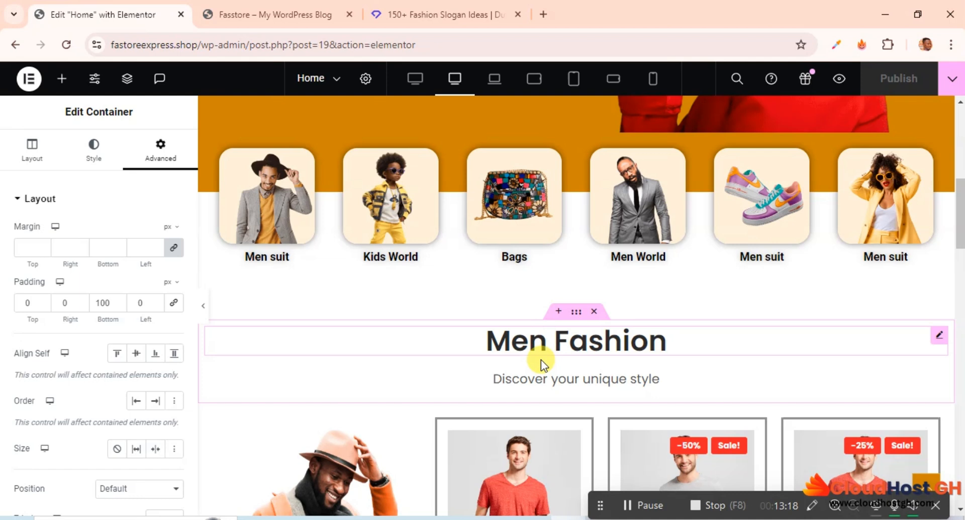
{"action": "scroll", "coordinate": [548, 377], "scroll_direction": "down", "scroll_amount": 4}
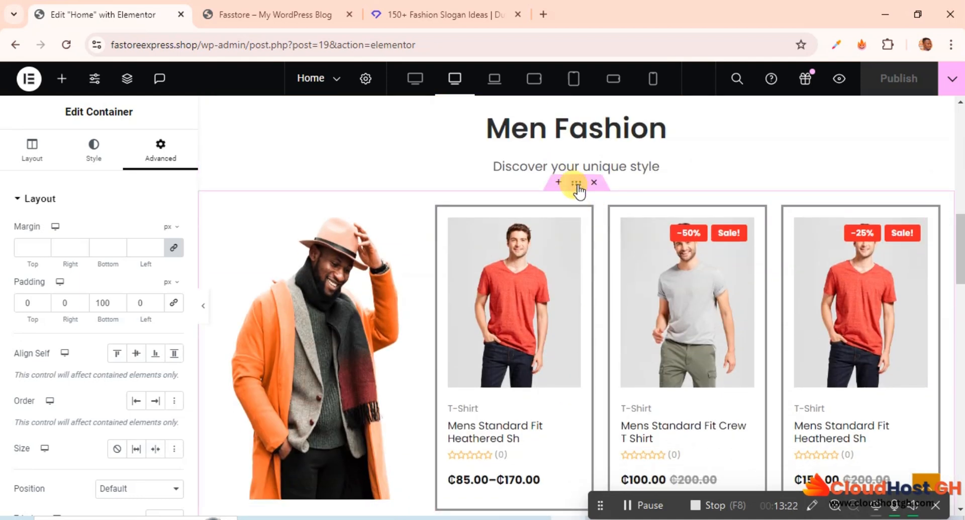
{"action": "scroll", "coordinate": [577, 221], "scroll_direction": "up", "scroll_amount": 3}
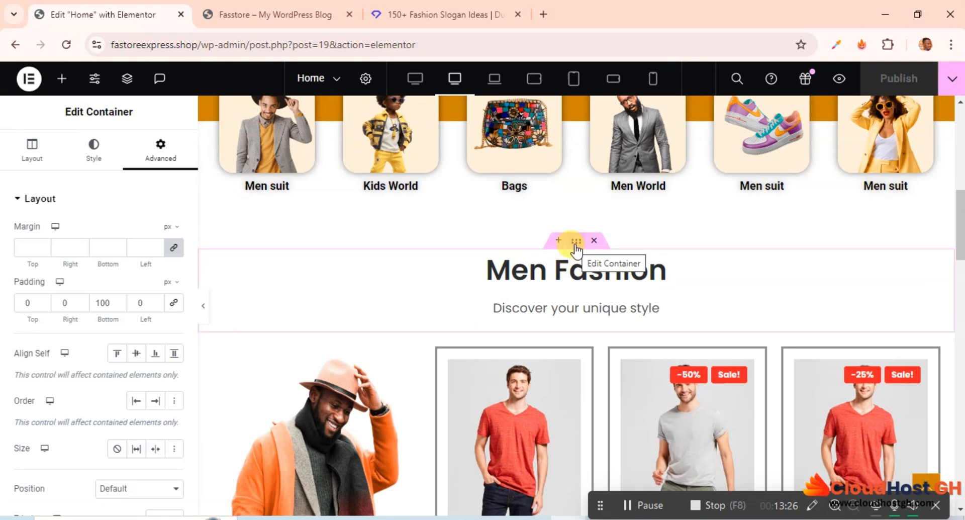
{"action": "left_click", "coordinate": [576, 242]}
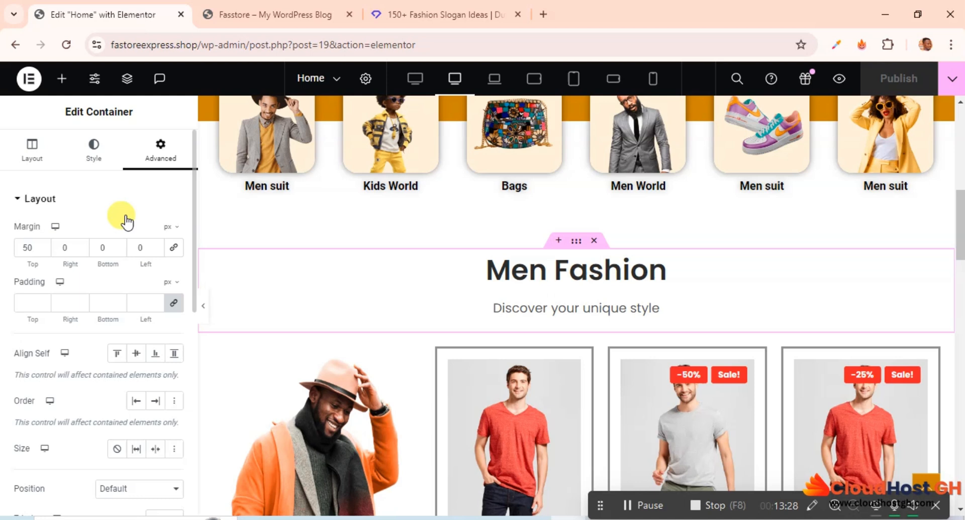
{"action": "scroll", "coordinate": [125, 221], "scroll_direction": "down", "scroll_amount": 10}
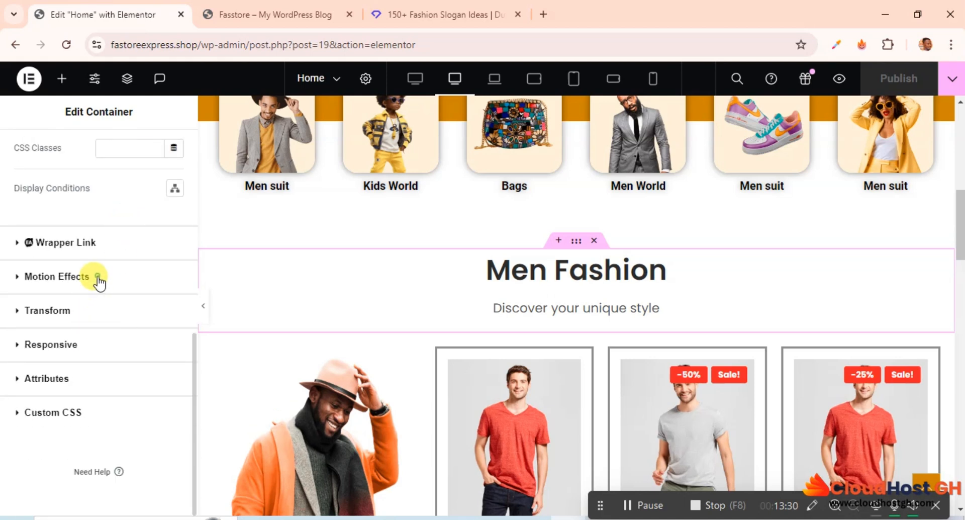
{"action": "left_click", "coordinate": [98, 277]}
{"action": "scroll", "coordinate": [139, 383], "scroll_direction": "down", "scroll_amount": 2}
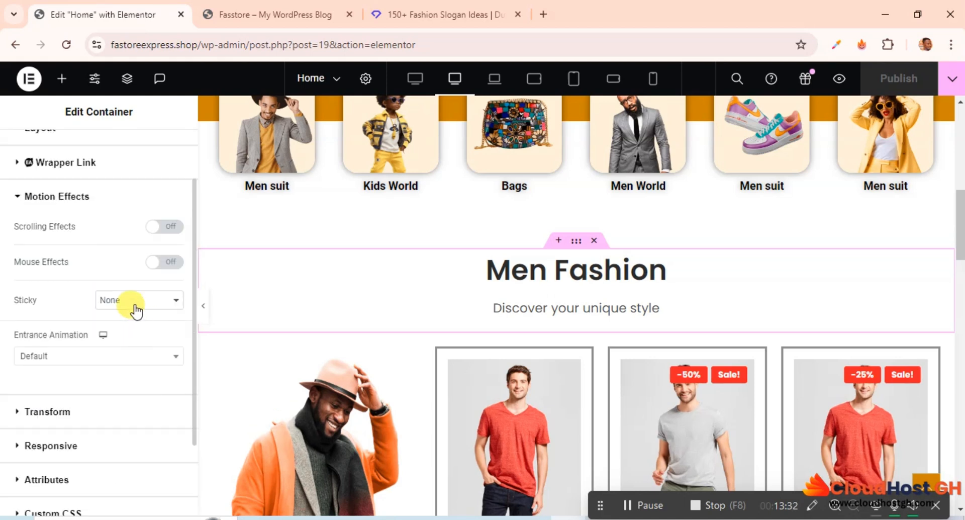
{"action": "left_click", "coordinate": [61, 356]}
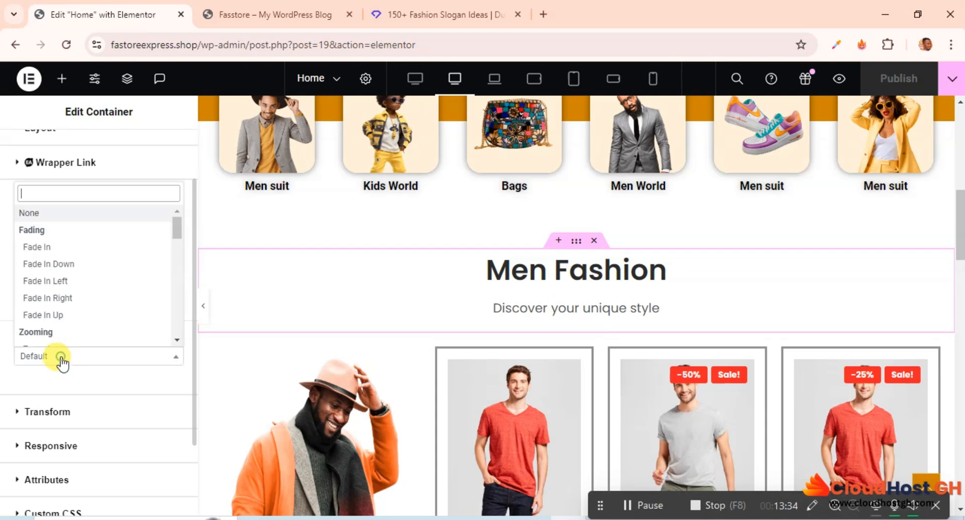
{"action": "left_click", "coordinate": [46, 315]}
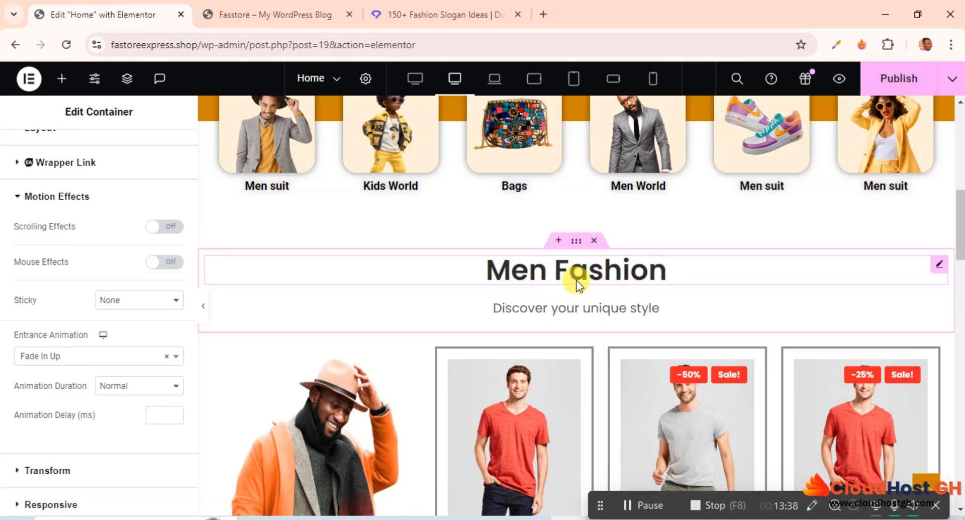
Apply the Fade In Up entrance animation to the container holding the Men Fashion image and products
{"action": "scroll", "coordinate": [577, 284], "scroll_direction": "down", "scroll_amount": 3}
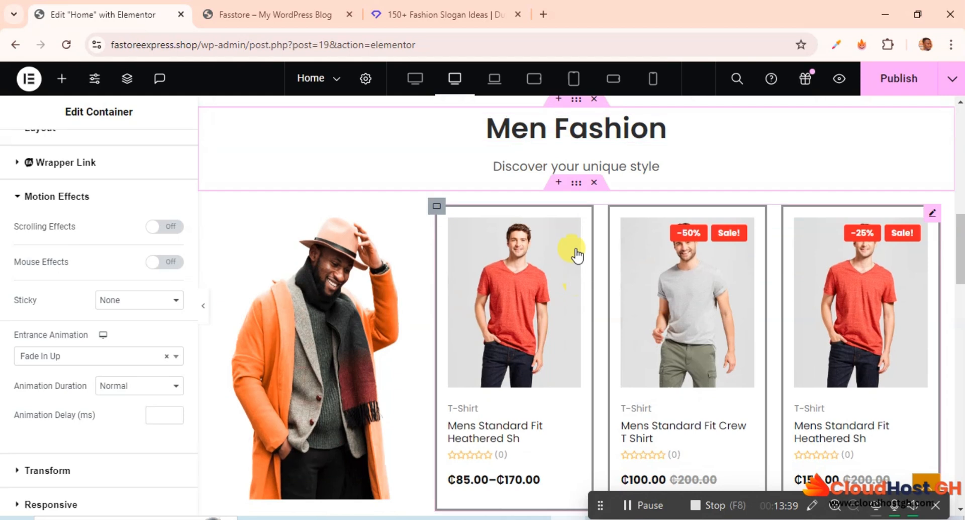
{"action": "left_click", "coordinate": [577, 184]}
{"action": "left_click", "coordinate": [153, 154]}
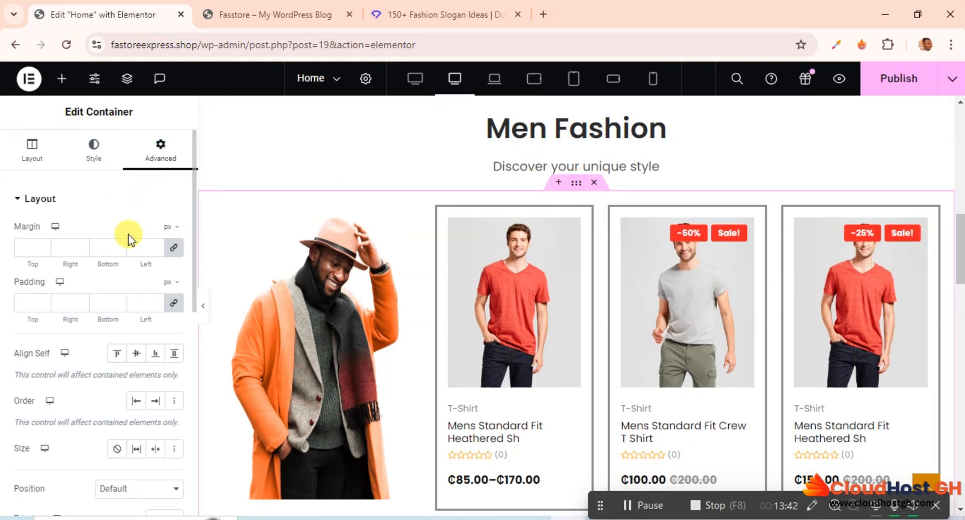
{"action": "left_click", "coordinate": [141, 200]}
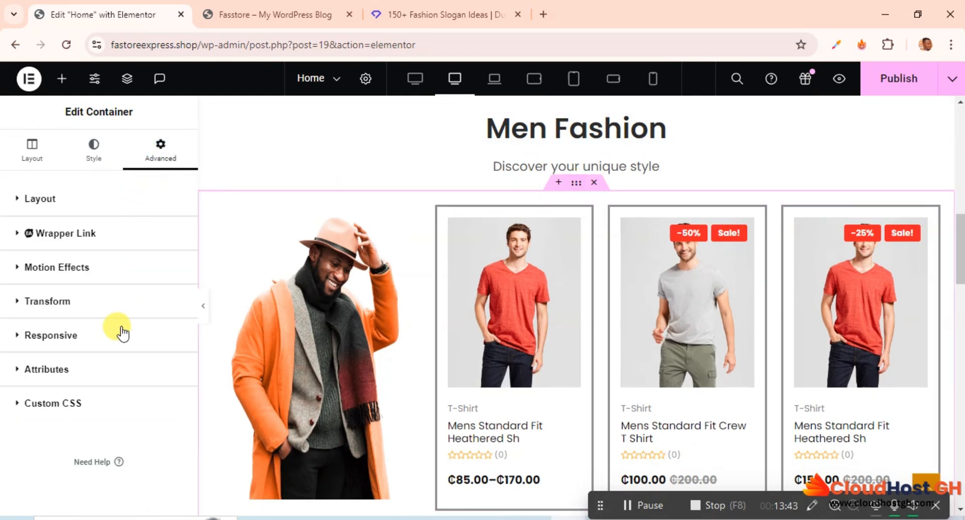
{"action": "left_click", "coordinate": [112, 274]}
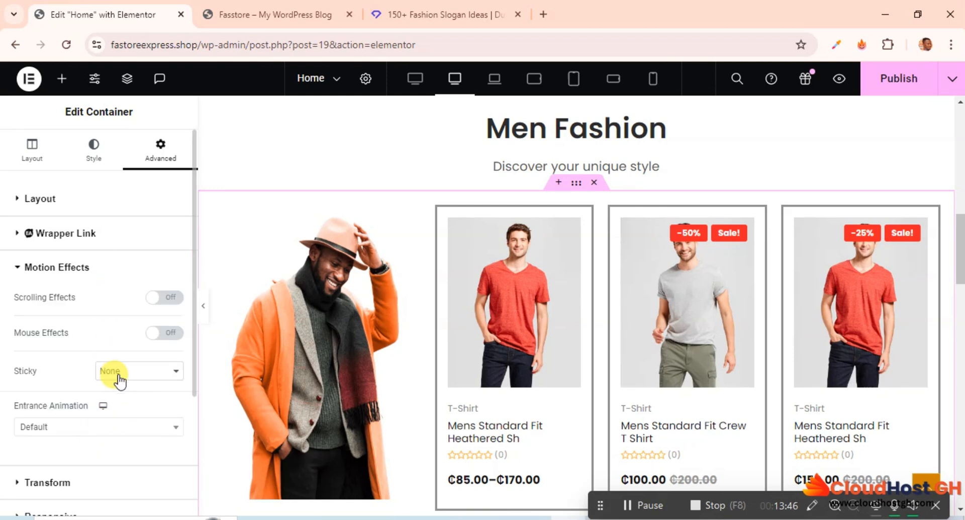
{"action": "left_click", "coordinate": [78, 431]}
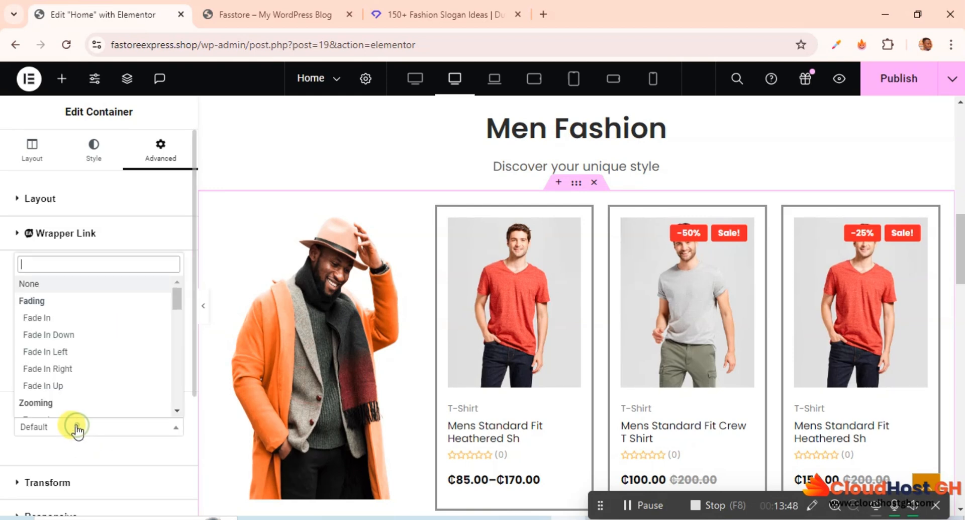
{"action": "left_click", "coordinate": [68, 382]}
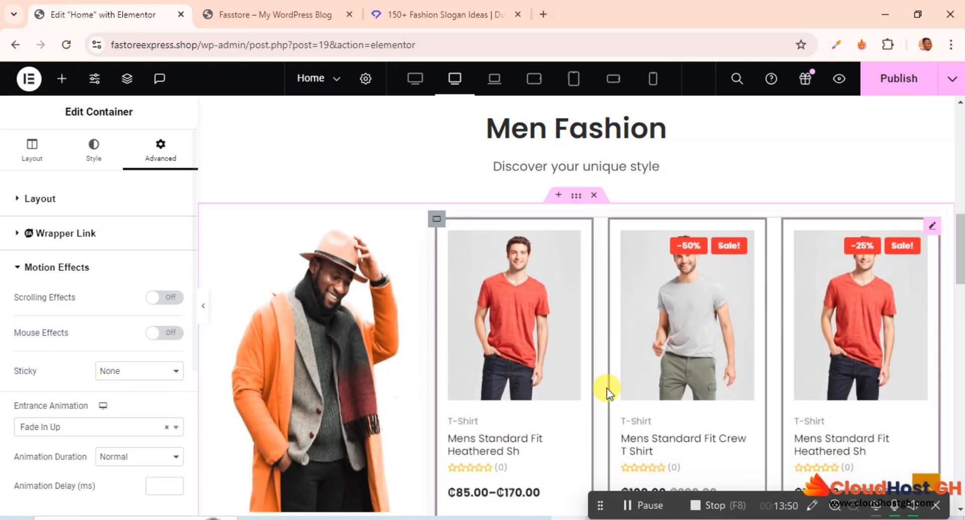
Set the entrance animation of the Women Fashion heading container to Fade In Up
{"action": "scroll", "coordinate": [607, 388], "scroll_direction": "down", "scroll_amount": 7}
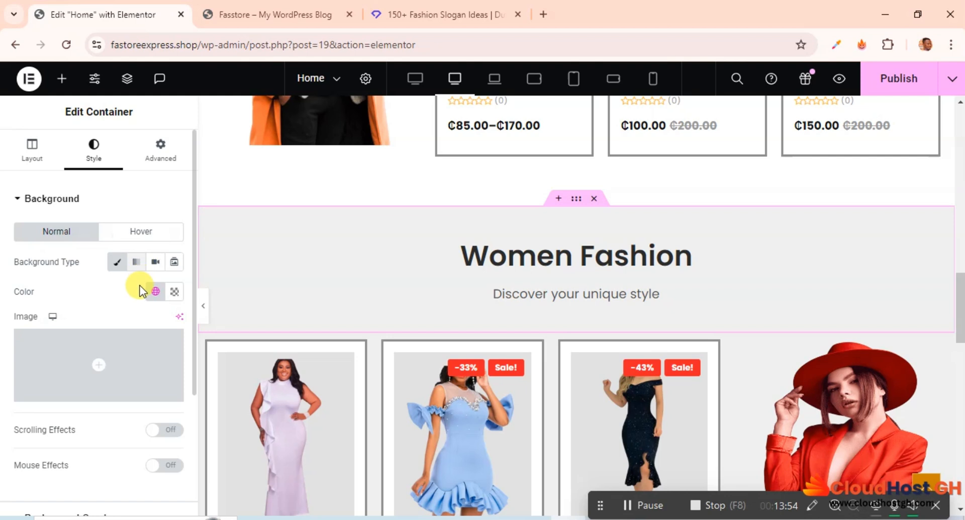
{"action": "left_click", "coordinate": [153, 149]}
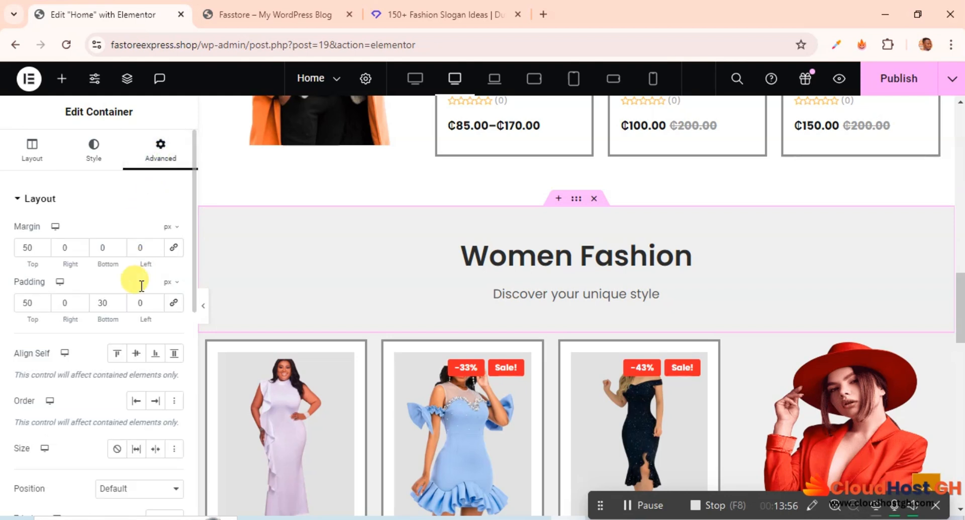
{"action": "scroll", "coordinate": [136, 292], "scroll_direction": "down", "scroll_amount": 7}
{"action": "left_click", "coordinate": [110, 279]}
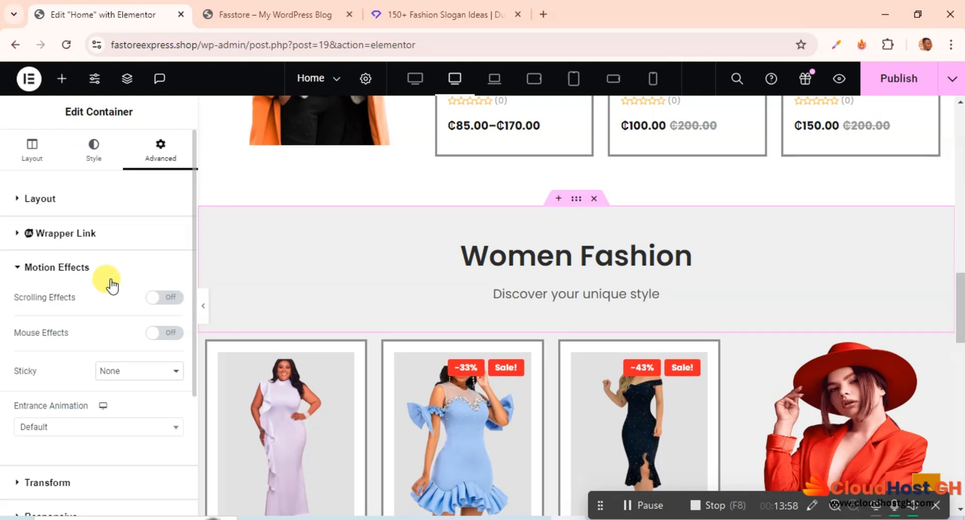
{"action": "left_click", "coordinate": [85, 426]}
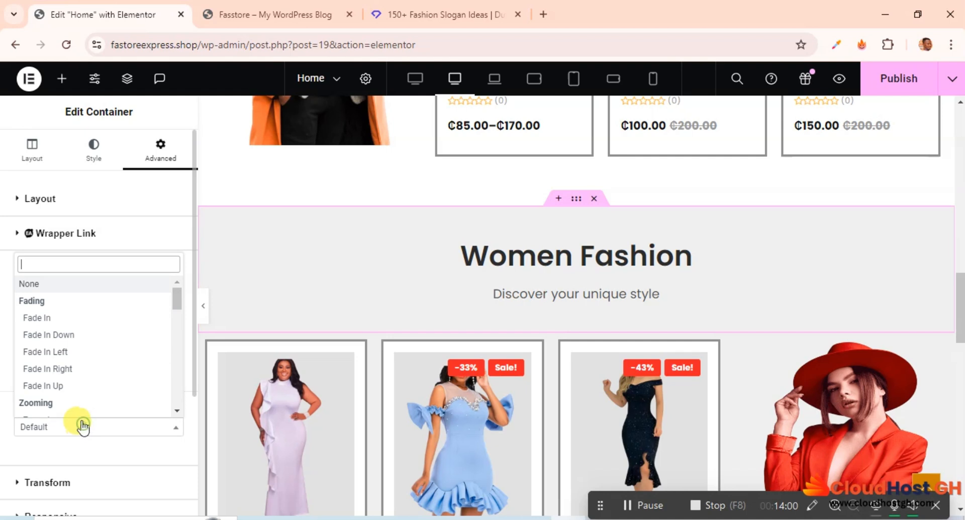
{"action": "left_click", "coordinate": [68, 387]}
Apply the Fade In Up entrance animation to the container holding the Women Fashion products and image
{"action": "scroll", "coordinate": [562, 380], "scroll_direction": "down", "scroll_amount": 3}
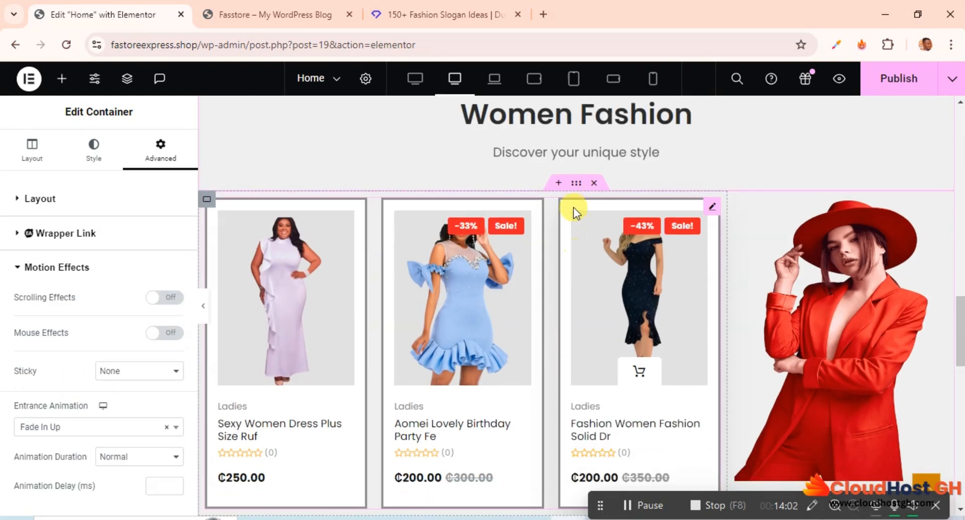
{"action": "left_click", "coordinate": [156, 202]}
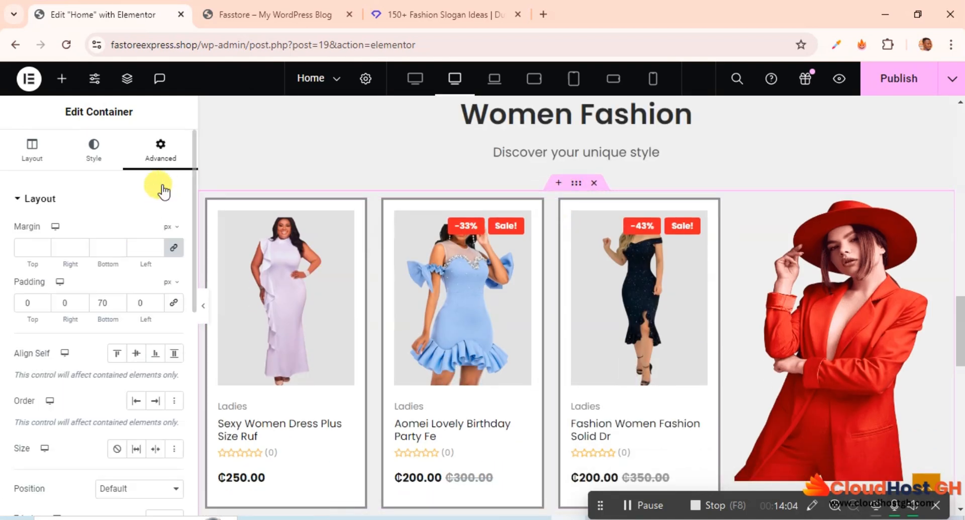
{"action": "left_click", "coordinate": [162, 203]}
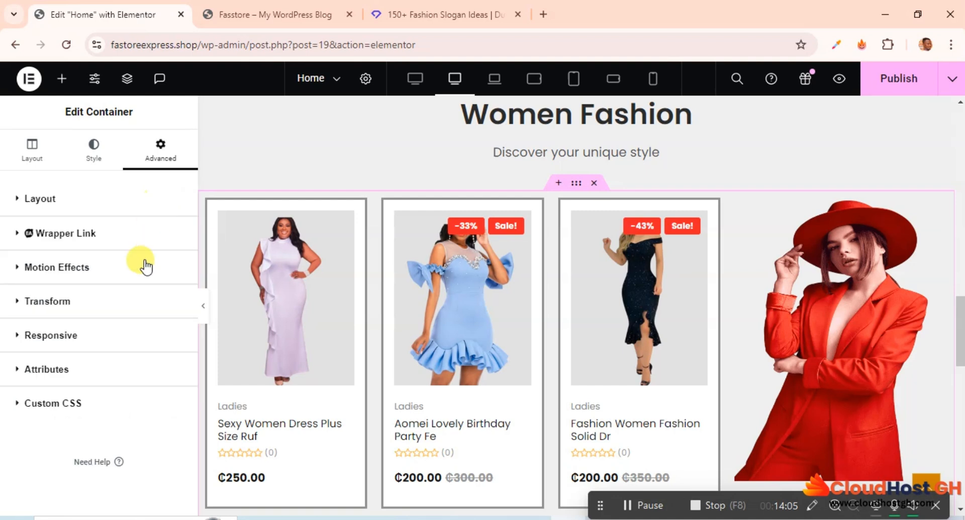
{"action": "left_click", "coordinate": [96, 345]}
{"action": "scroll", "coordinate": [107, 357], "scroll_direction": "down", "scroll_amount": 5}
{"action": "scroll", "coordinate": [109, 352], "scroll_direction": "up", "scroll_amount": 4}
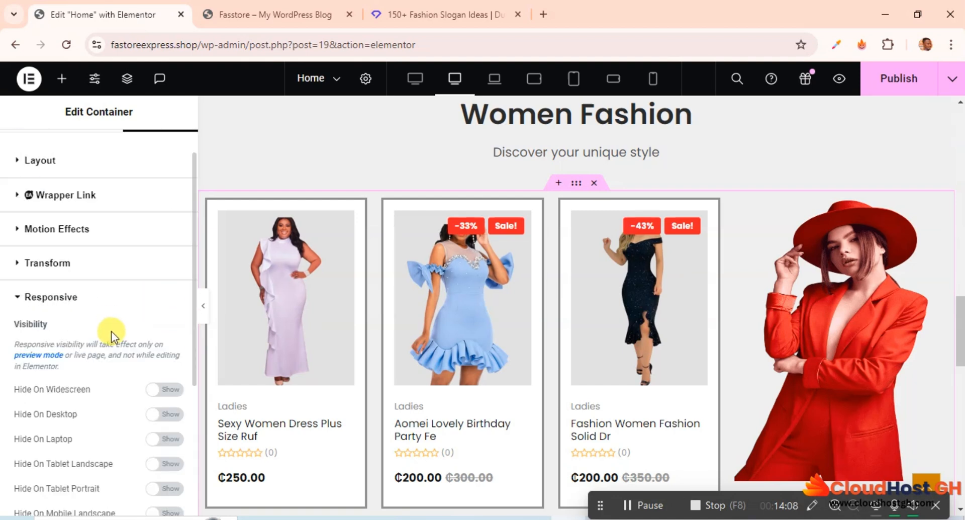
{"action": "left_click", "coordinate": [111, 311]}
{"action": "left_click", "coordinate": [103, 274]}
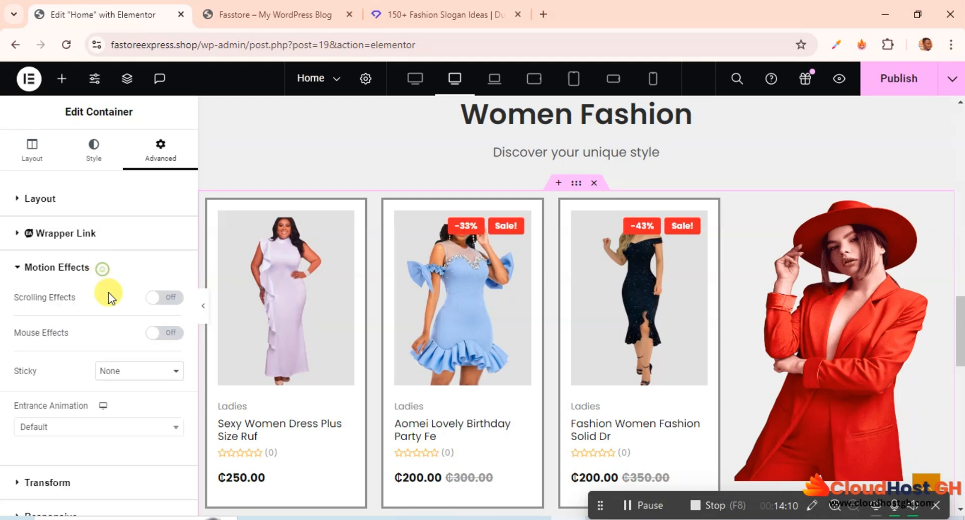
{"action": "left_click", "coordinate": [102, 426]}
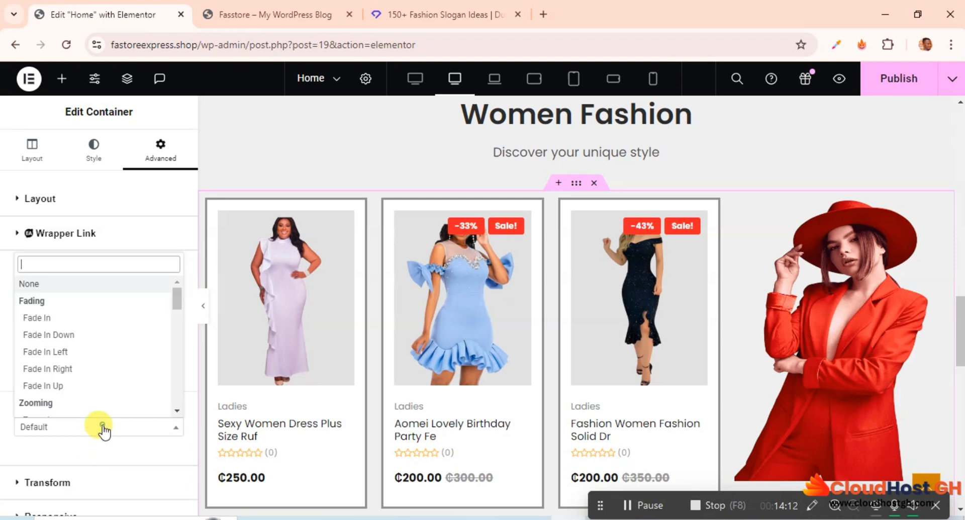
{"action": "left_click", "coordinate": [82, 385]}
Set the entrance animation of the Kids World heading container to Fade In Up
{"action": "scroll", "coordinate": [577, 345], "scroll_direction": "down", "scroll_amount": 10}
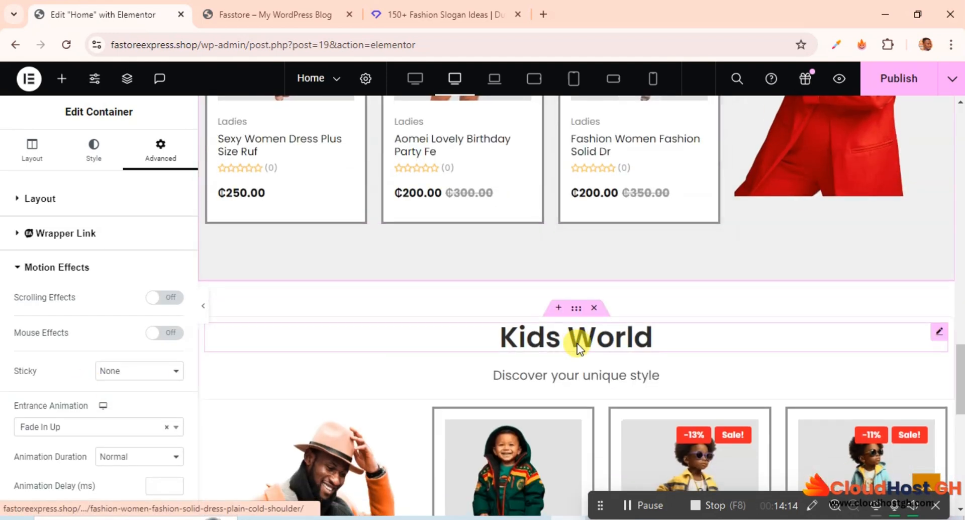
{"action": "scroll", "coordinate": [562, 279], "scroll_direction": "up", "scroll_amount": 3}
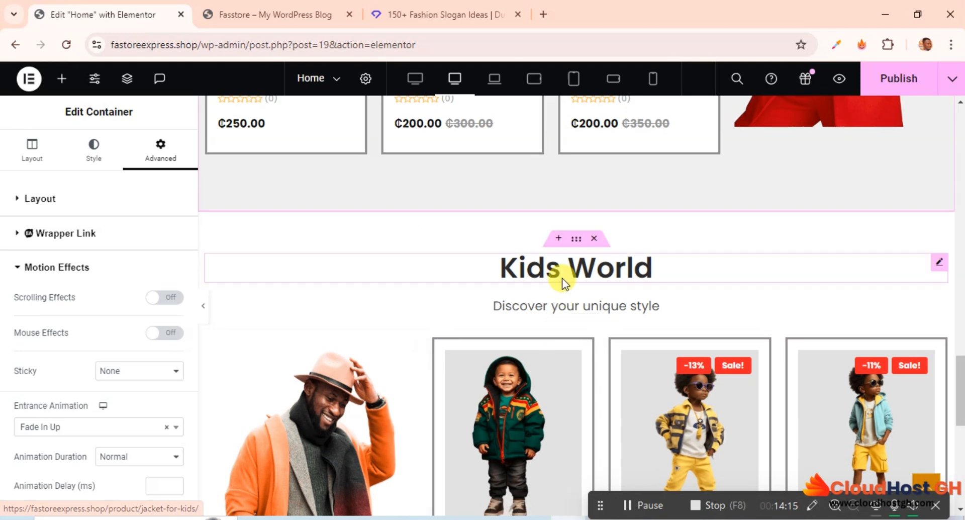
{"action": "left_click", "coordinate": [573, 239]}
{"action": "left_click", "coordinate": [160, 149]}
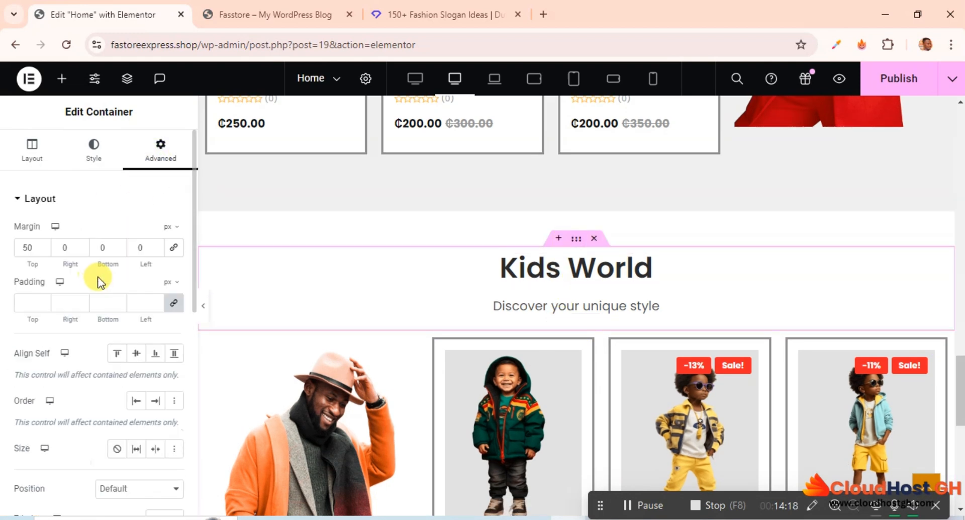
{"action": "scroll", "coordinate": [98, 280], "scroll_direction": "down", "scroll_amount": 5}
{"action": "left_click", "coordinate": [99, 358]}
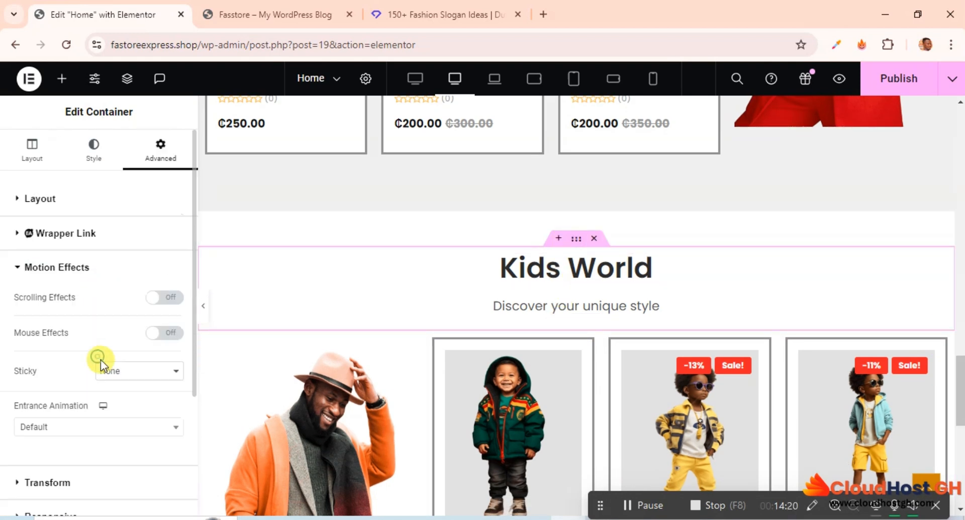
{"action": "left_click", "coordinate": [86, 427]}
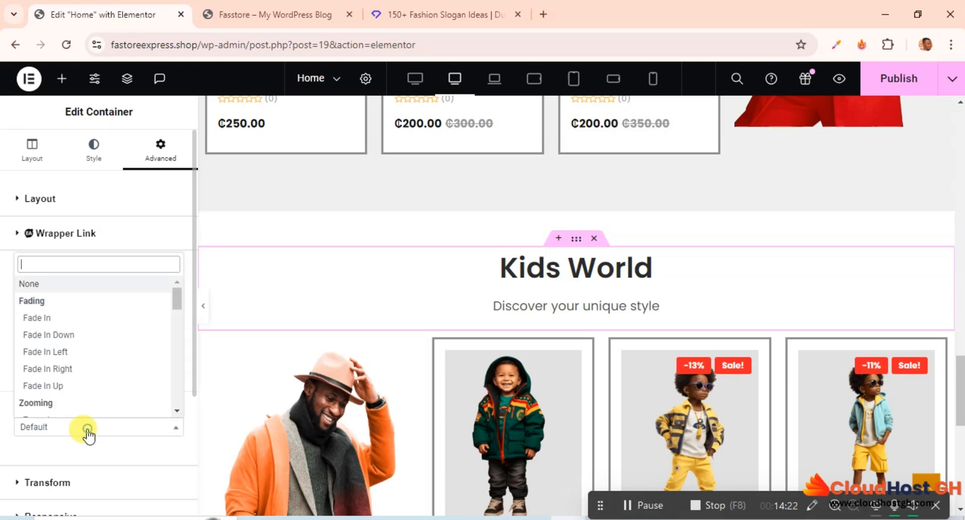
{"action": "left_click", "coordinate": [86, 385]}
Apply the Fade In Up entrance animation to the container holding the Kids World image and products
{"action": "scroll", "coordinate": [539, 254], "scroll_direction": "down", "scroll_amount": 3}
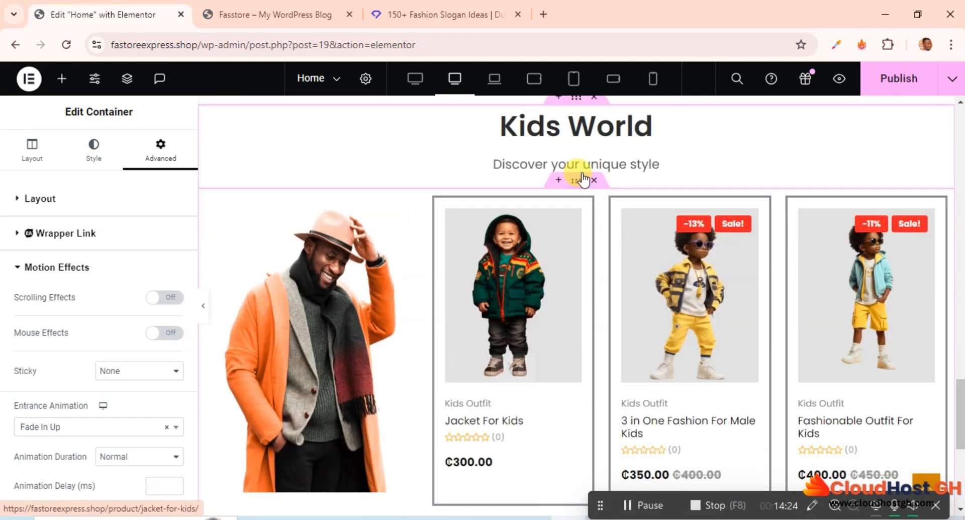
{"action": "left_click", "coordinate": [151, 199]}
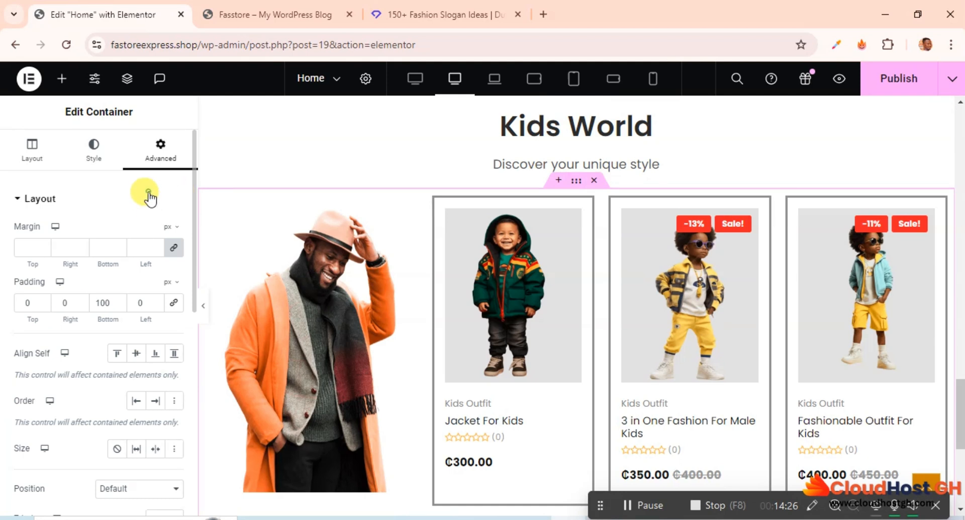
{"action": "left_click", "coordinate": [147, 195]}
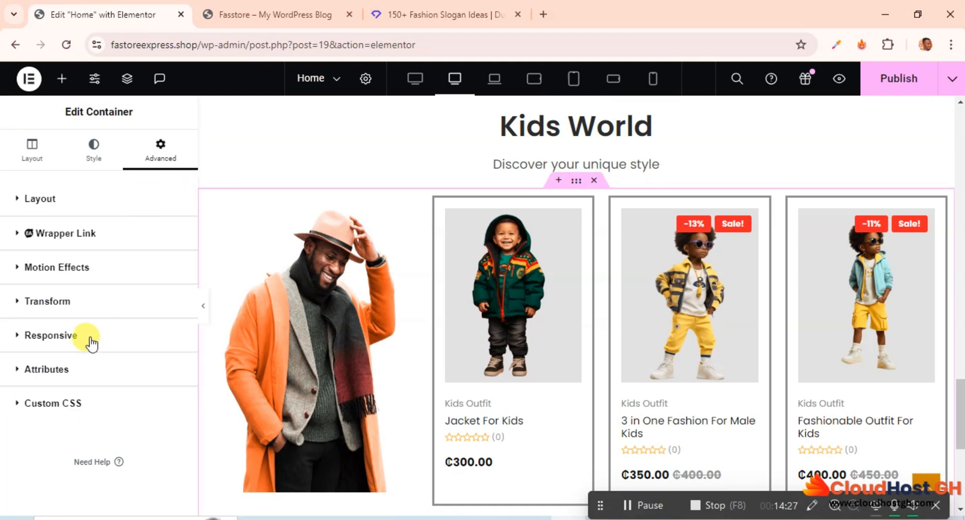
{"action": "left_click", "coordinate": [101, 269]}
{"action": "left_click", "coordinate": [75, 429]}
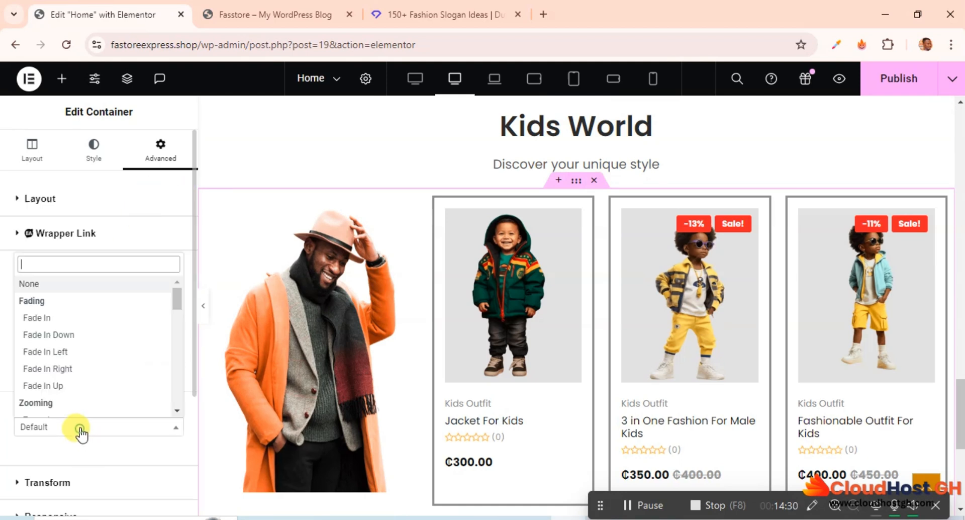
{"action": "left_click", "coordinate": [70, 383]}
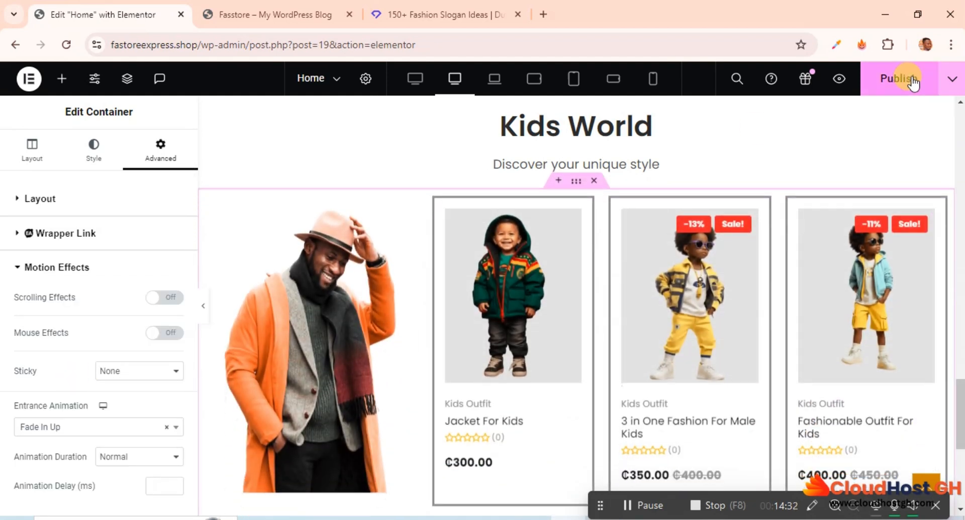
Publish the Home page and review the entrance animations in its preview from the hero banner down to the footer
{"action": "left_click", "coordinate": [898, 86]}
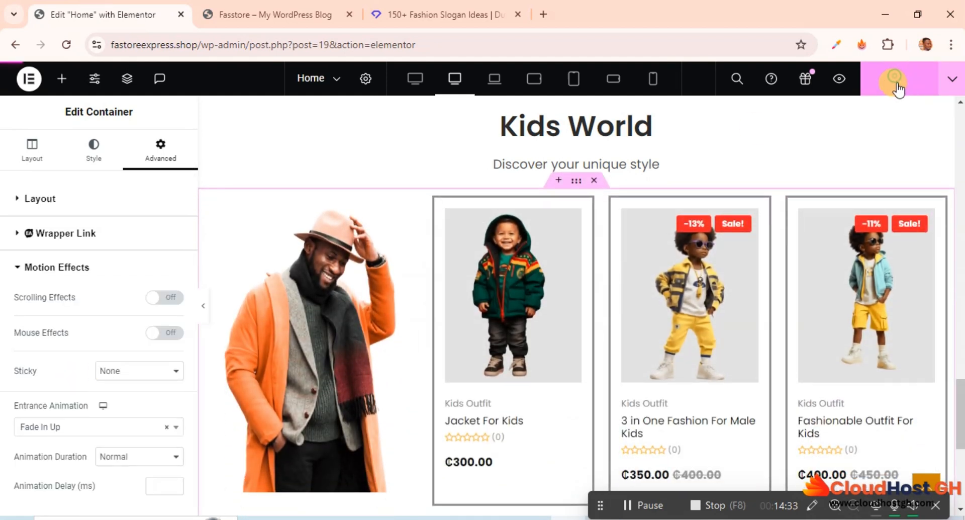
{"action": "left_click", "coordinate": [297, 7]}
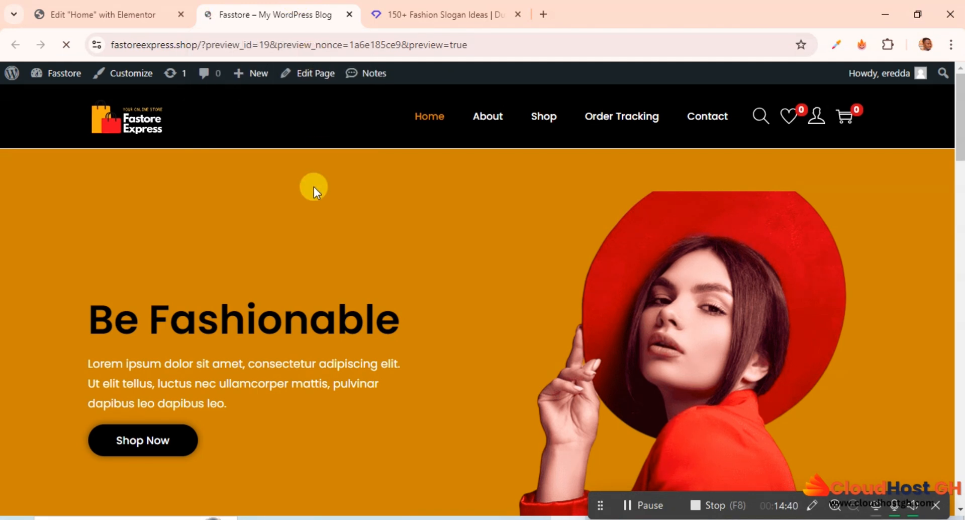
{"action": "scroll", "coordinate": [314, 186], "scroll_direction": "down", "scroll_amount": 10}
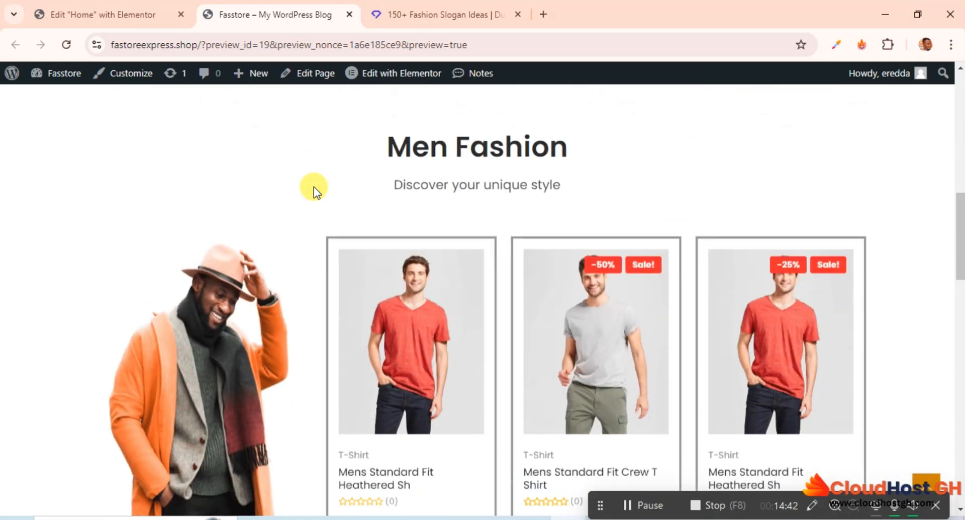
{"action": "scroll", "coordinate": [314, 187], "scroll_direction": "down", "scroll_amount": 15}
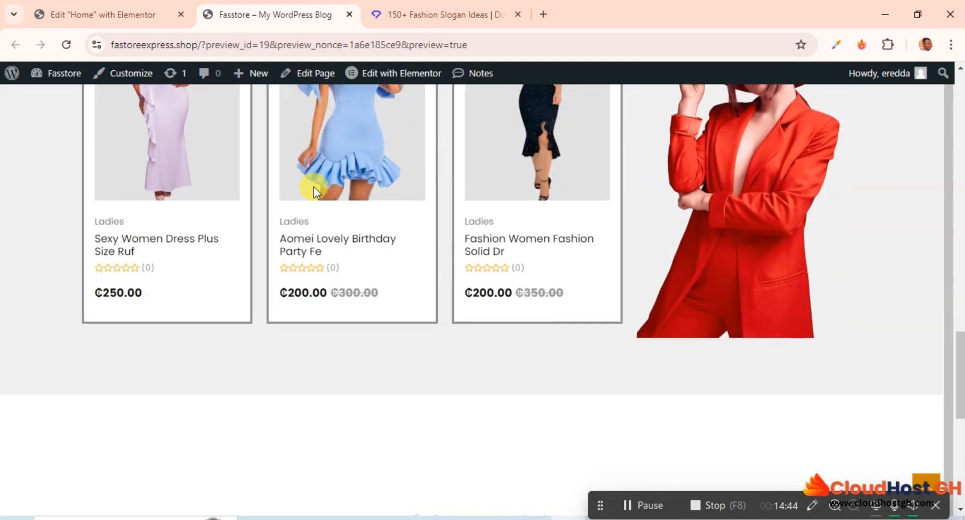
{"action": "scroll", "coordinate": [314, 186], "scroll_direction": "down", "scroll_amount": 10}
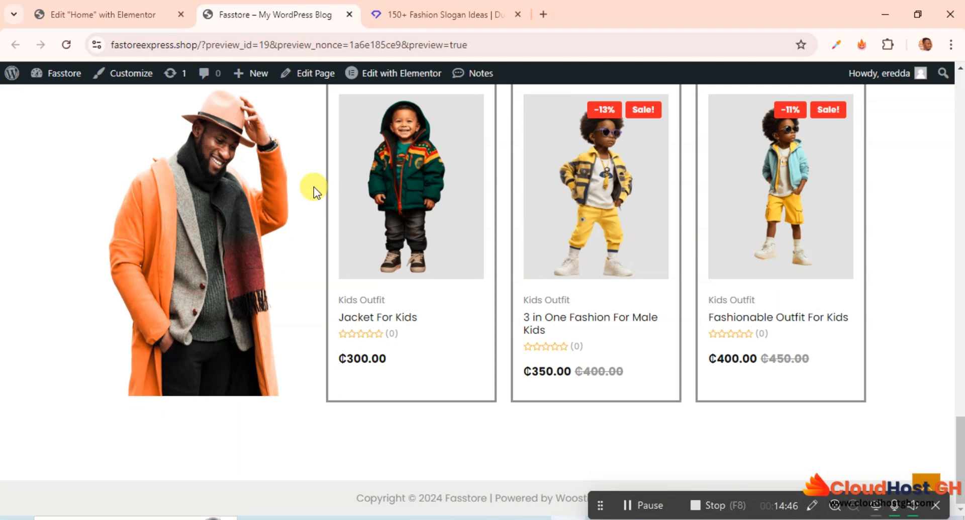